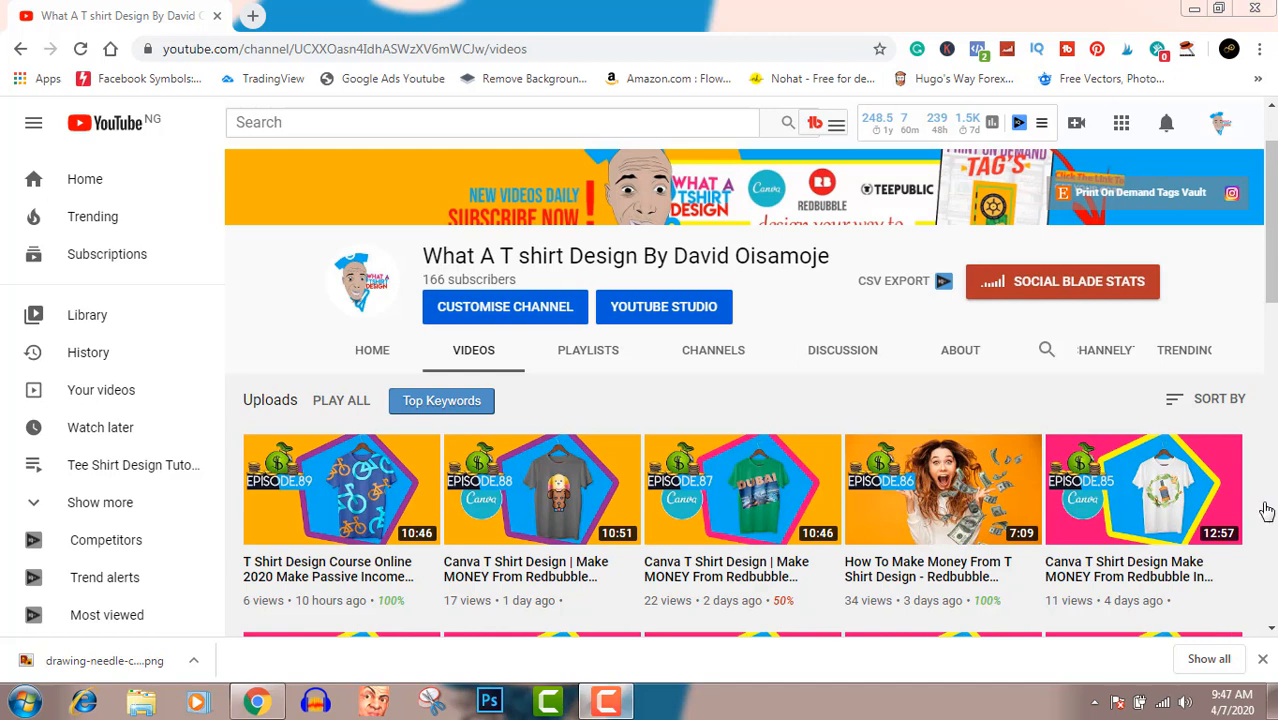
Look through the YouTube channel's recent notifications and close the list
left_click(1166, 128)
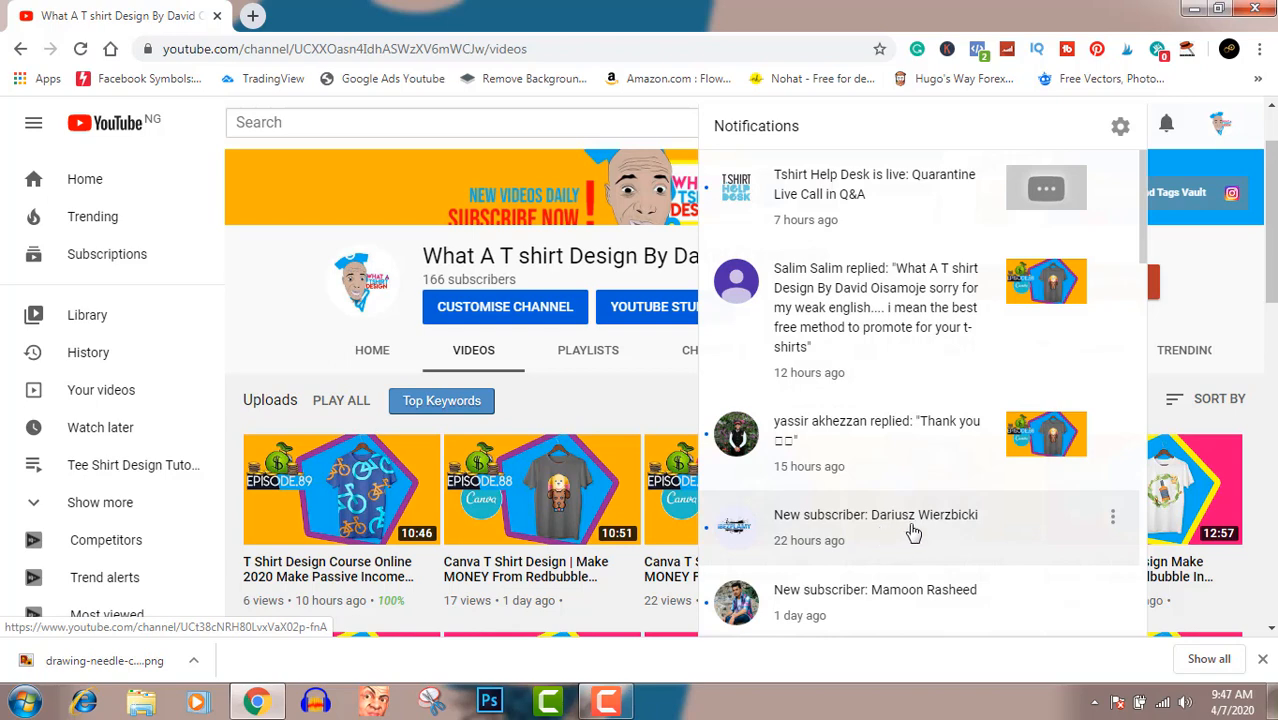
scroll(927, 549, "down", 2)
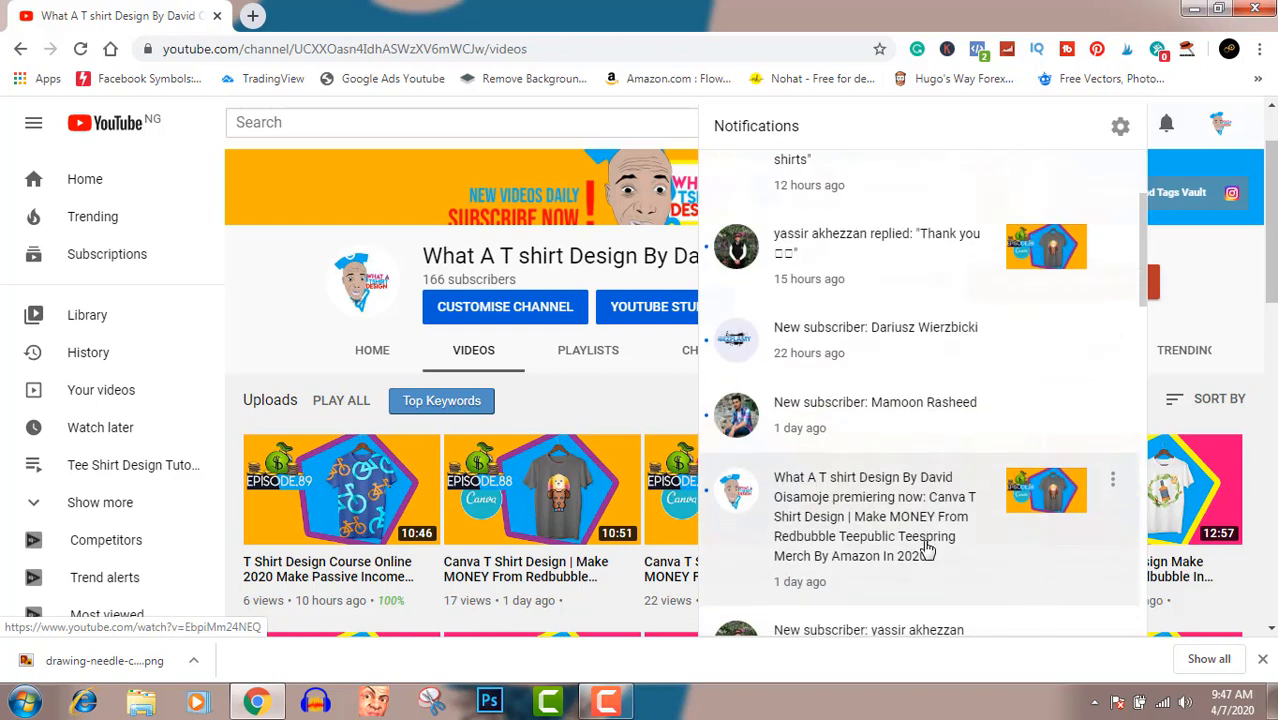
scroll(927, 549, "down", 1)
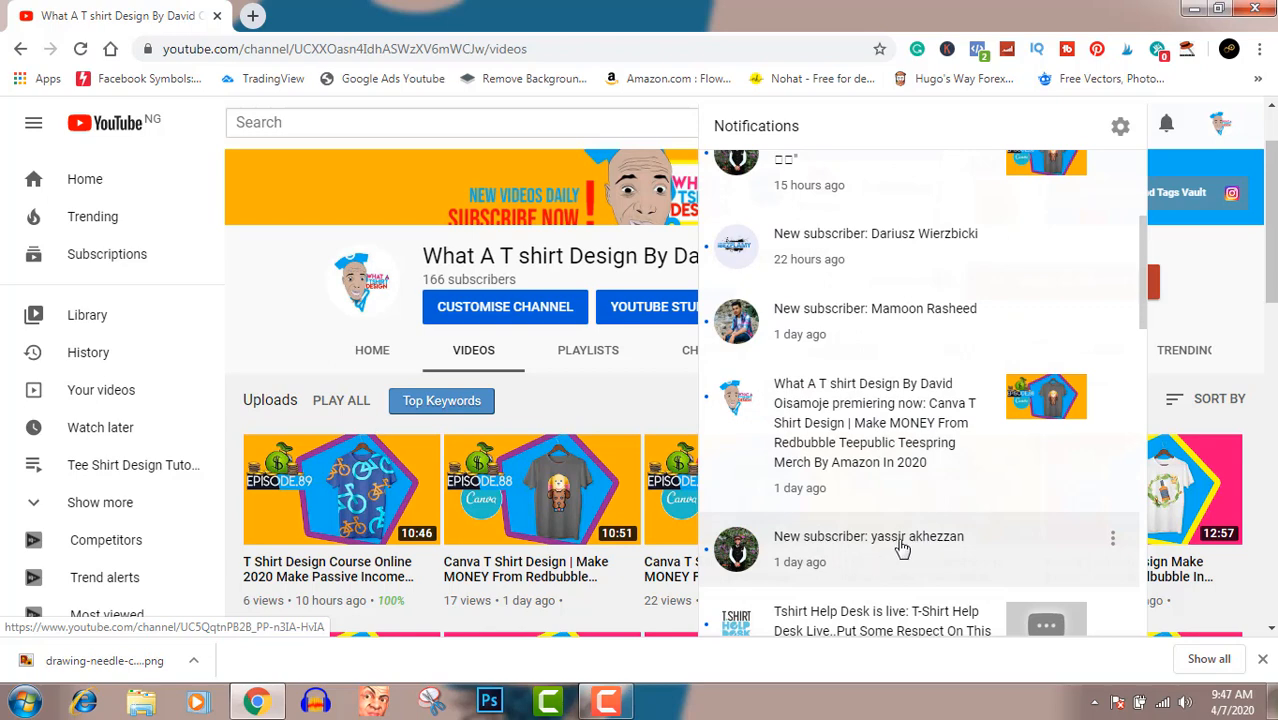
scroll(886, 551, "up", 3)
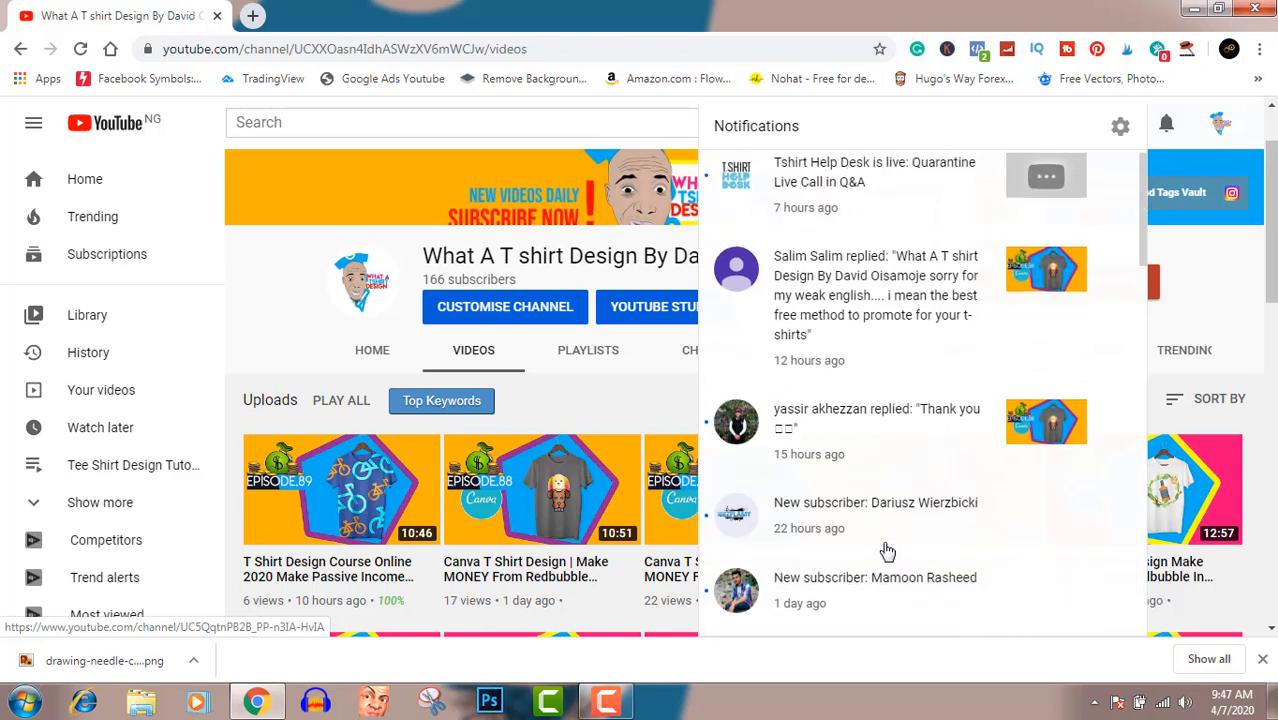
left_click(1166, 122)
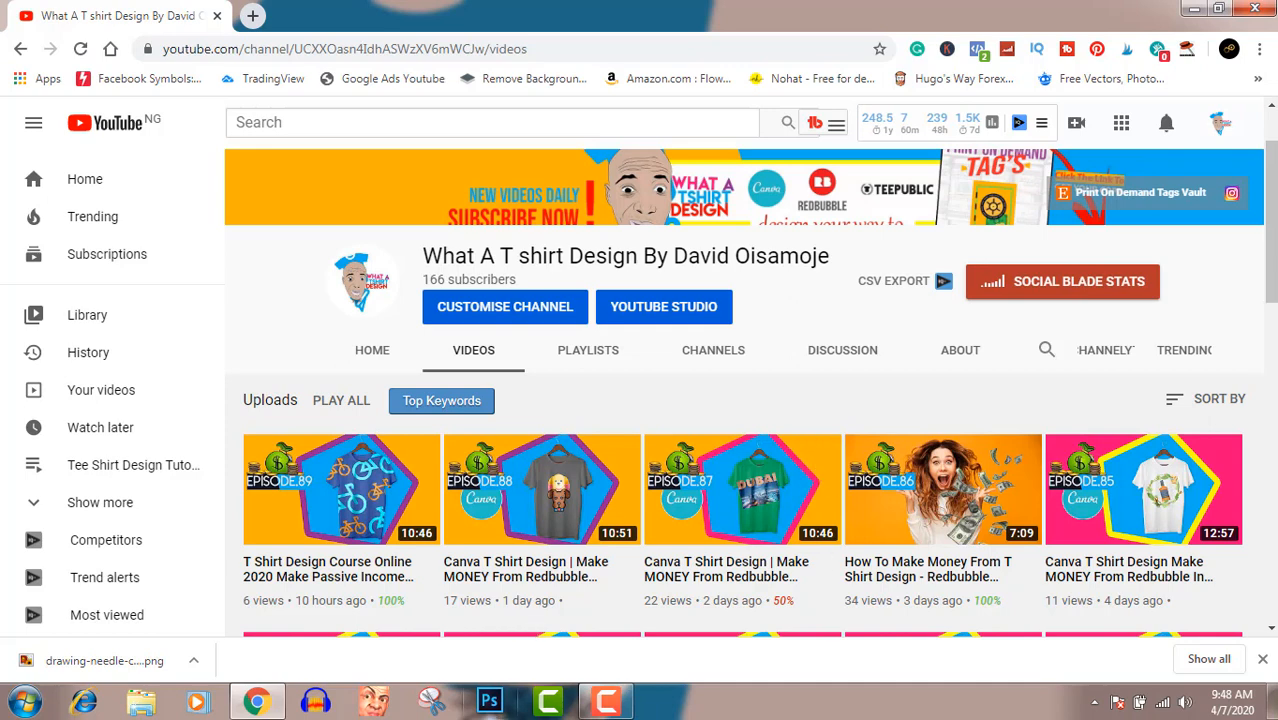
Switch to Photoshop and create a 4500 × 5400 pixel RGB document at 300 pixels/inch with a white background
left_click(490, 703)
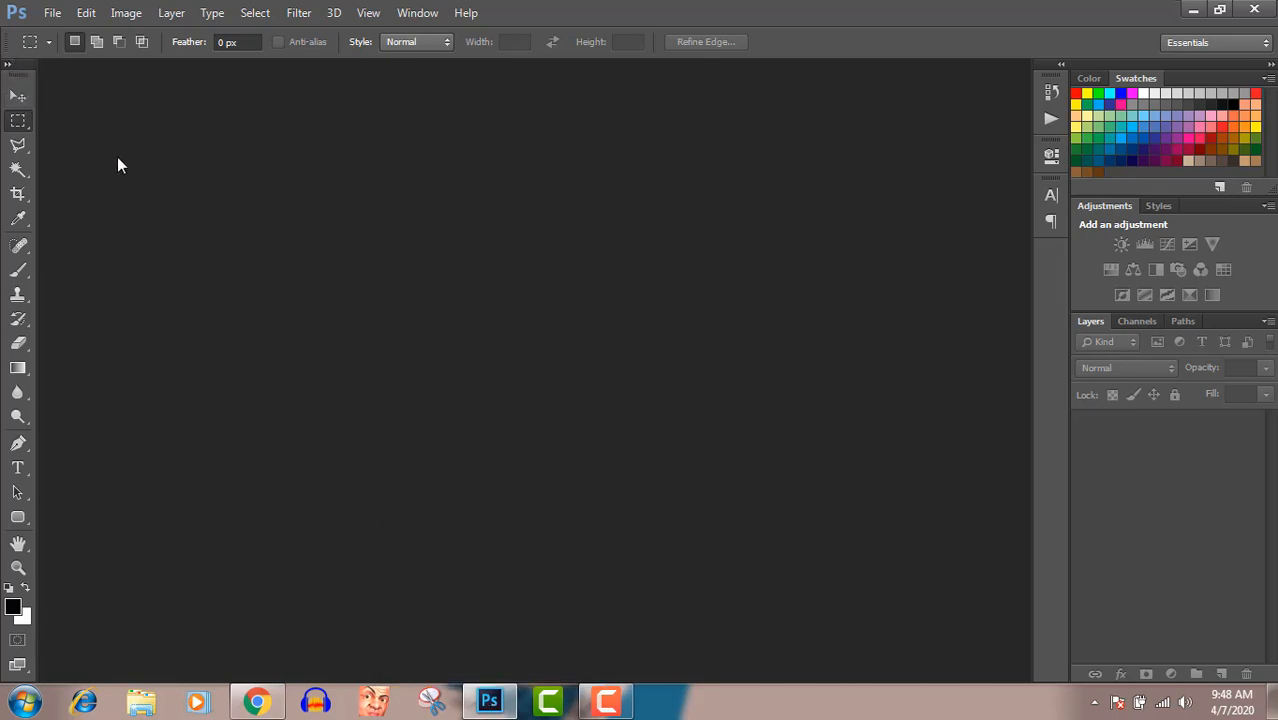
left_click(18, 96)
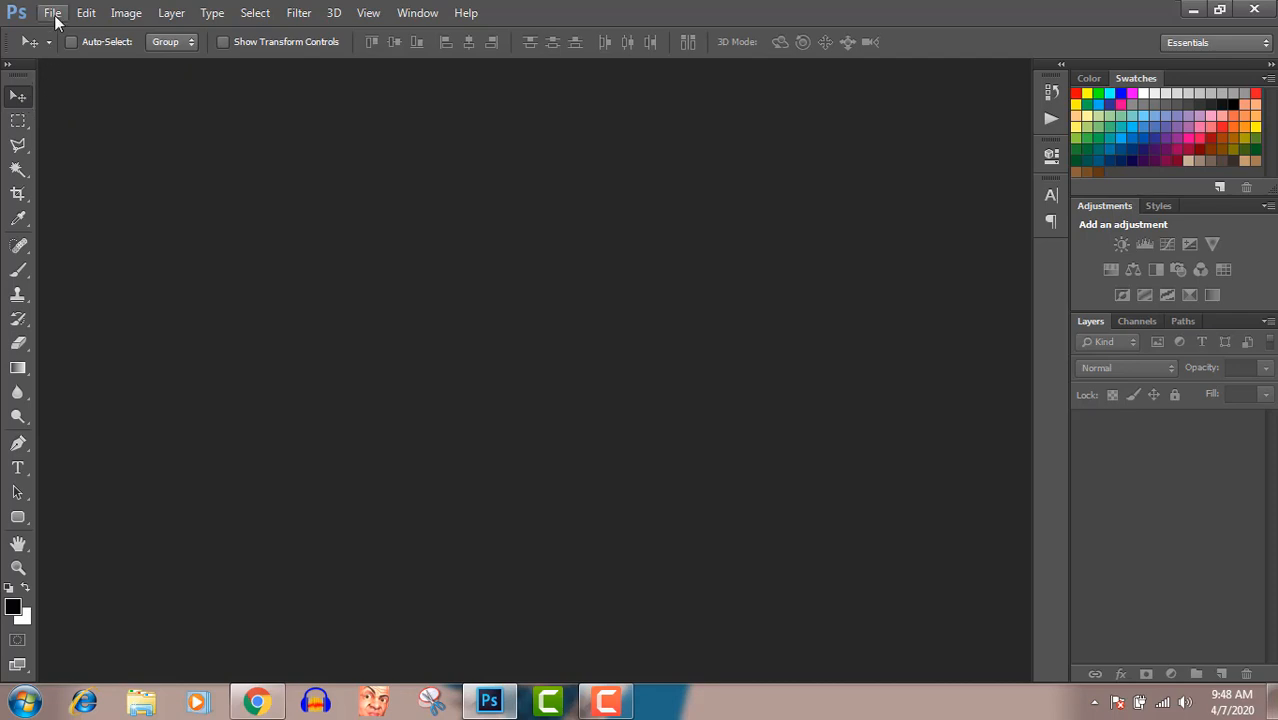
left_click(53, 13)
left_click(60, 36)
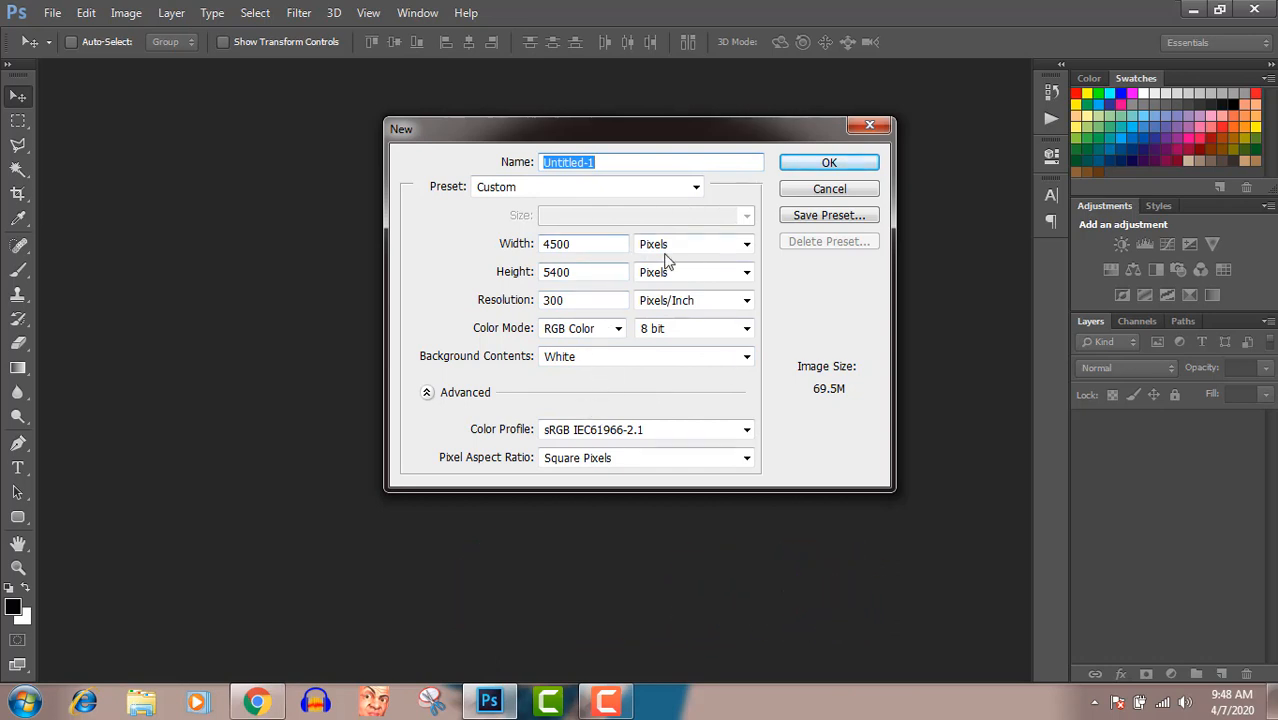
left_click(834, 164)
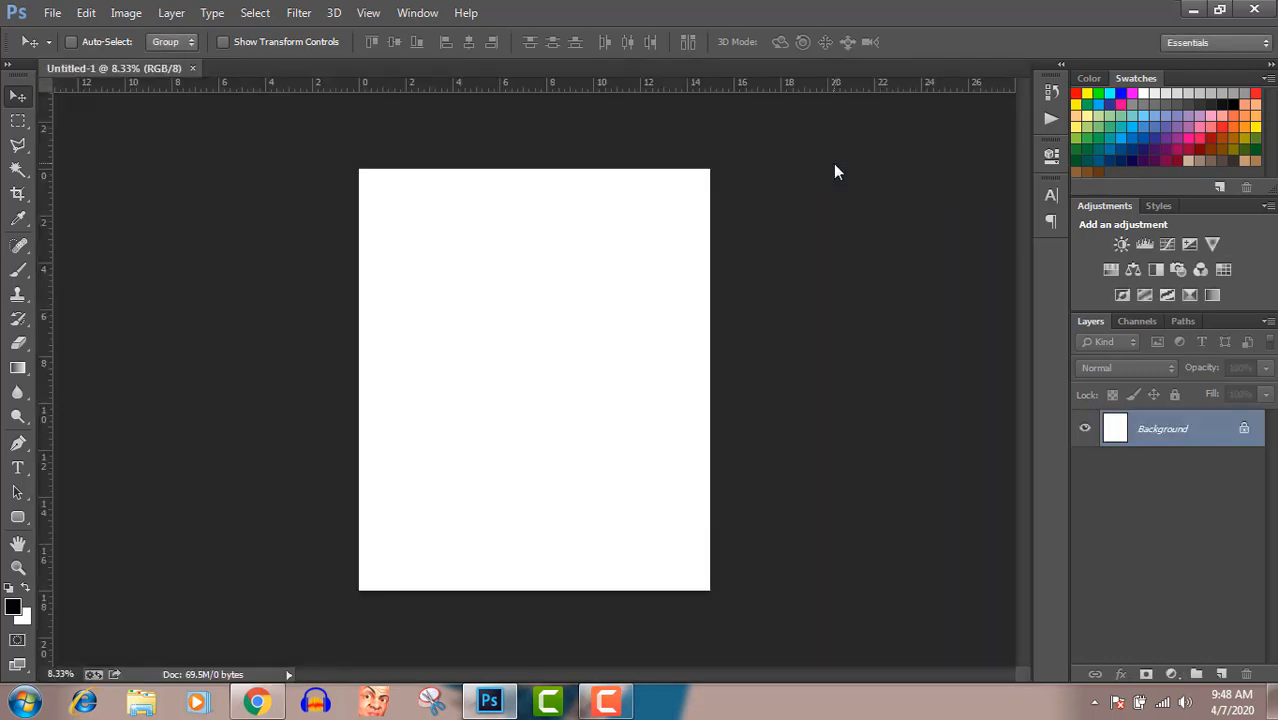
Activate the Type tool and set the text colour to orange #f26522
left_click(17, 470)
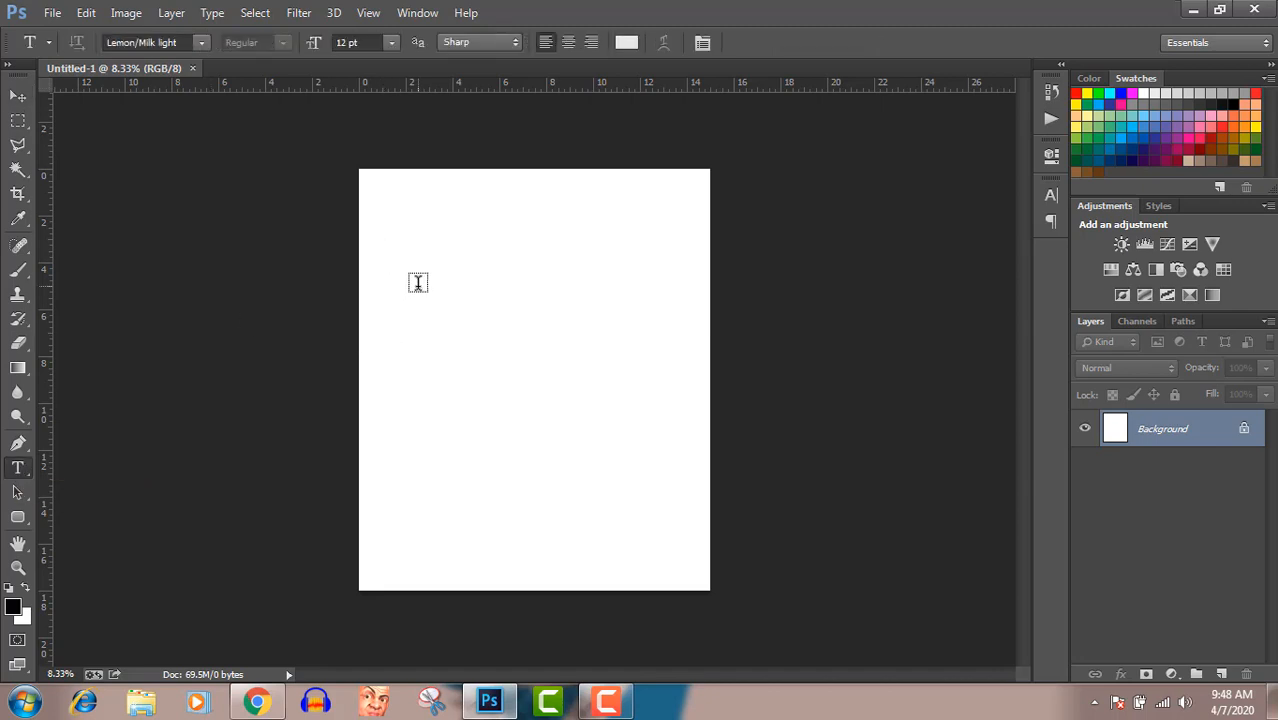
left_click(626, 42)
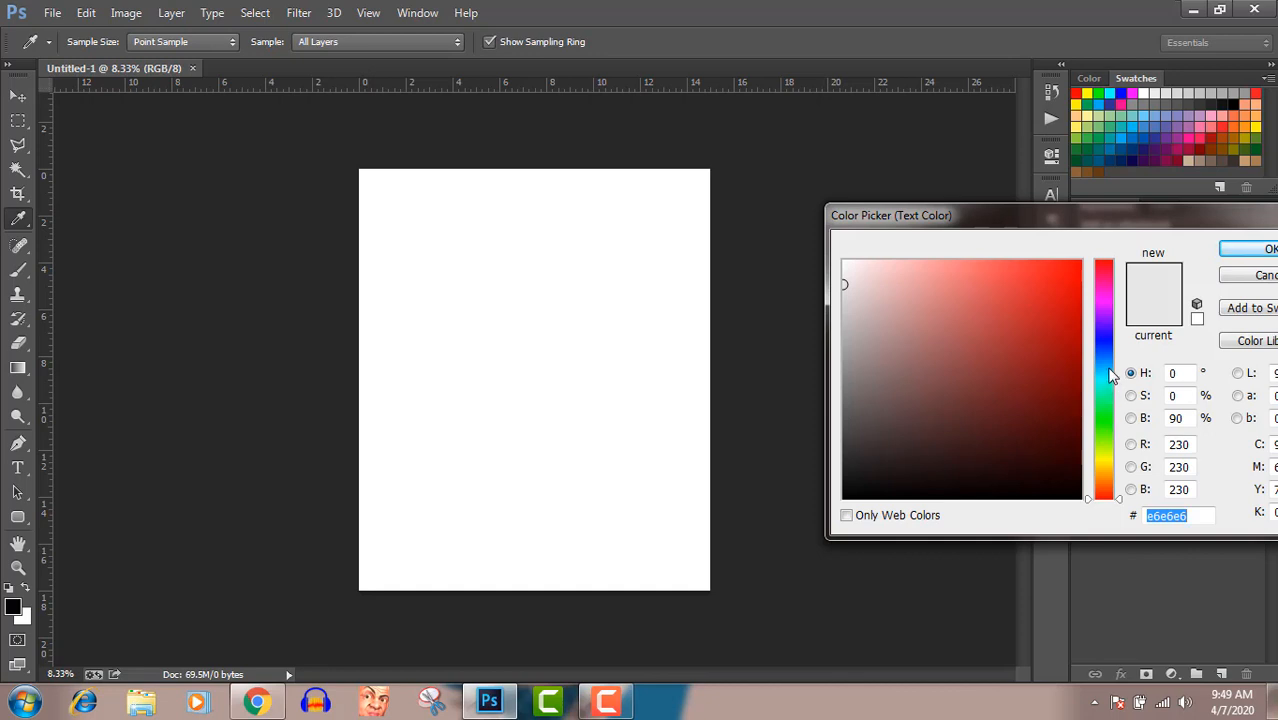
left_click(1238, 124)
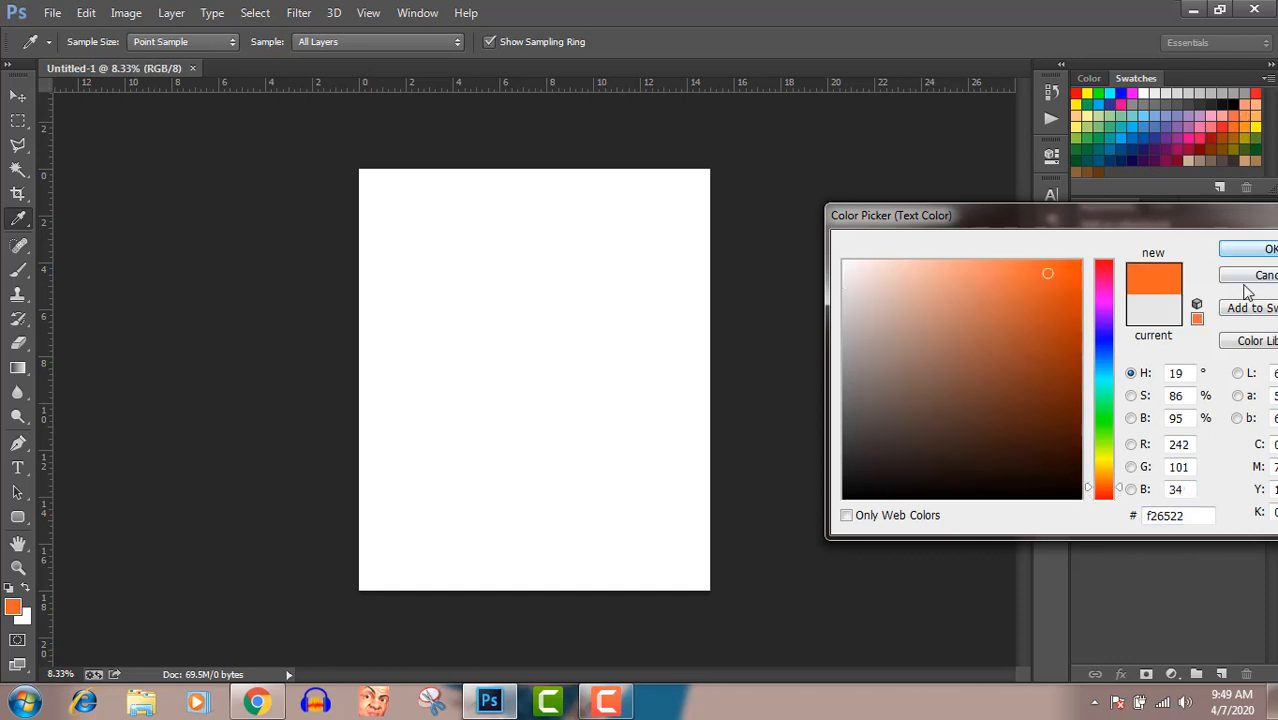
left_click(1240, 251)
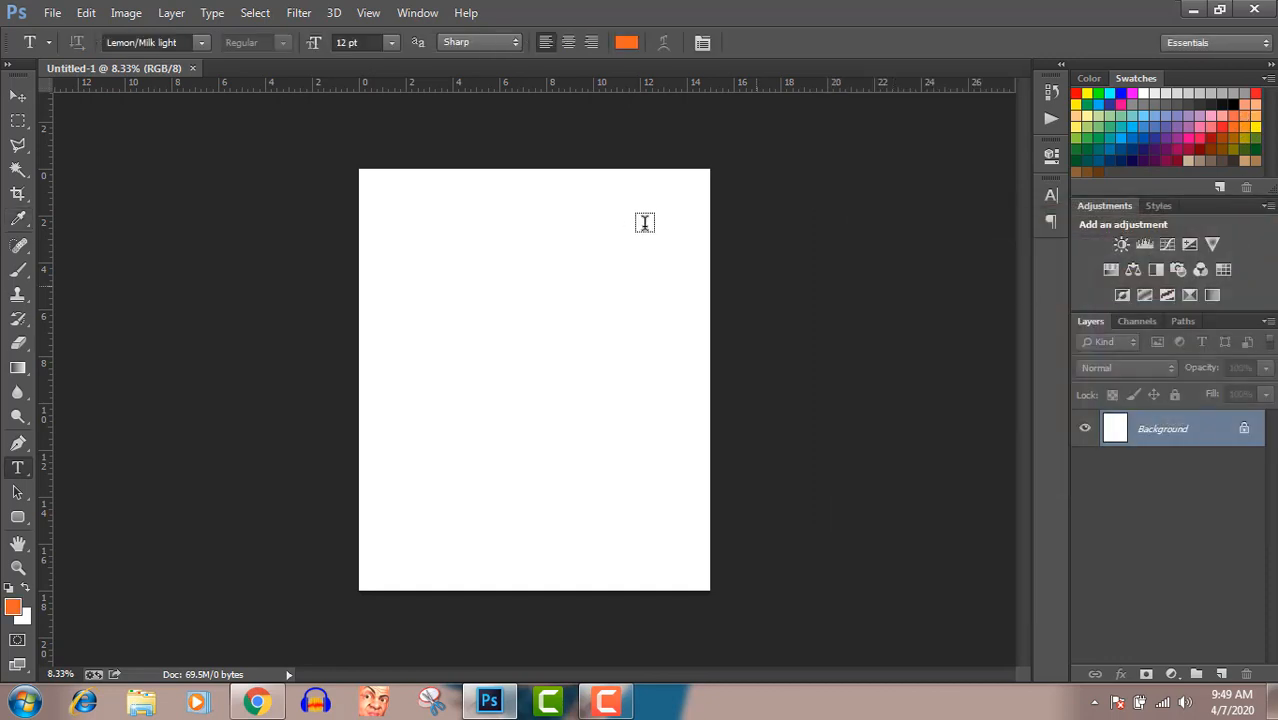
Add the text "I'm the" in the upper part of the canvas at 24 pt and enlarge it to 72 pt
left_click(391, 43)
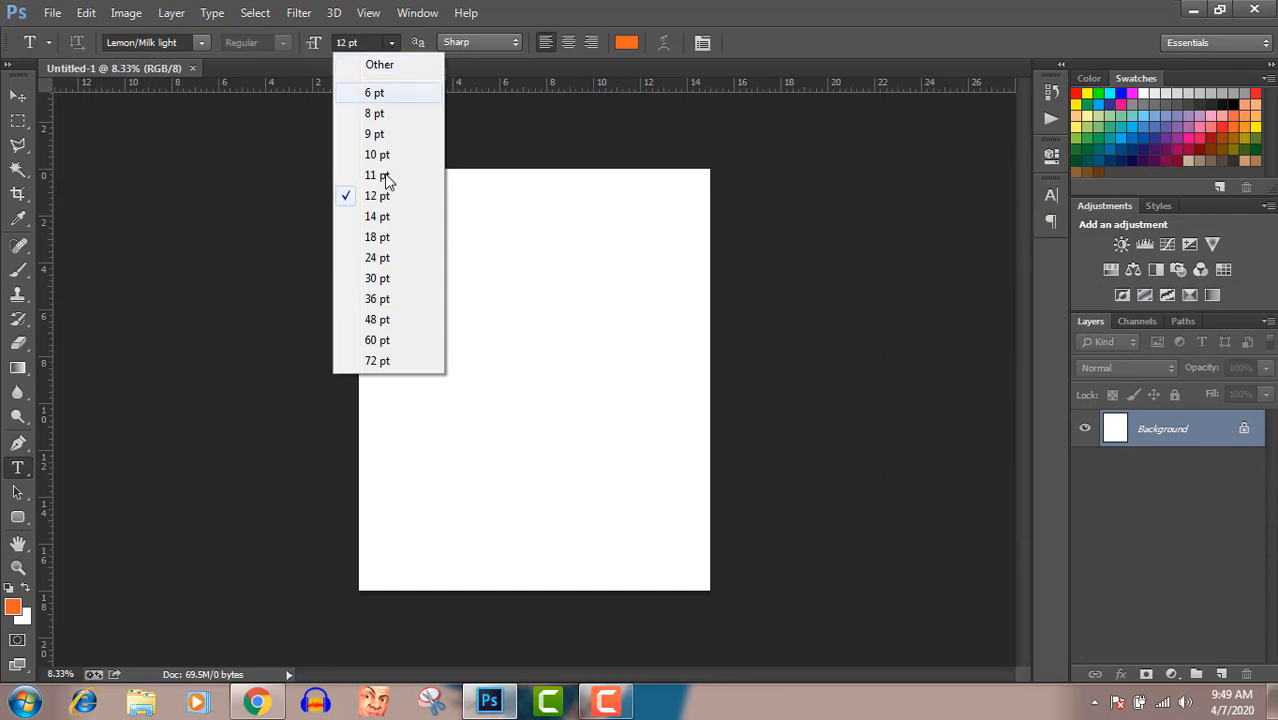
left_click(376, 259)
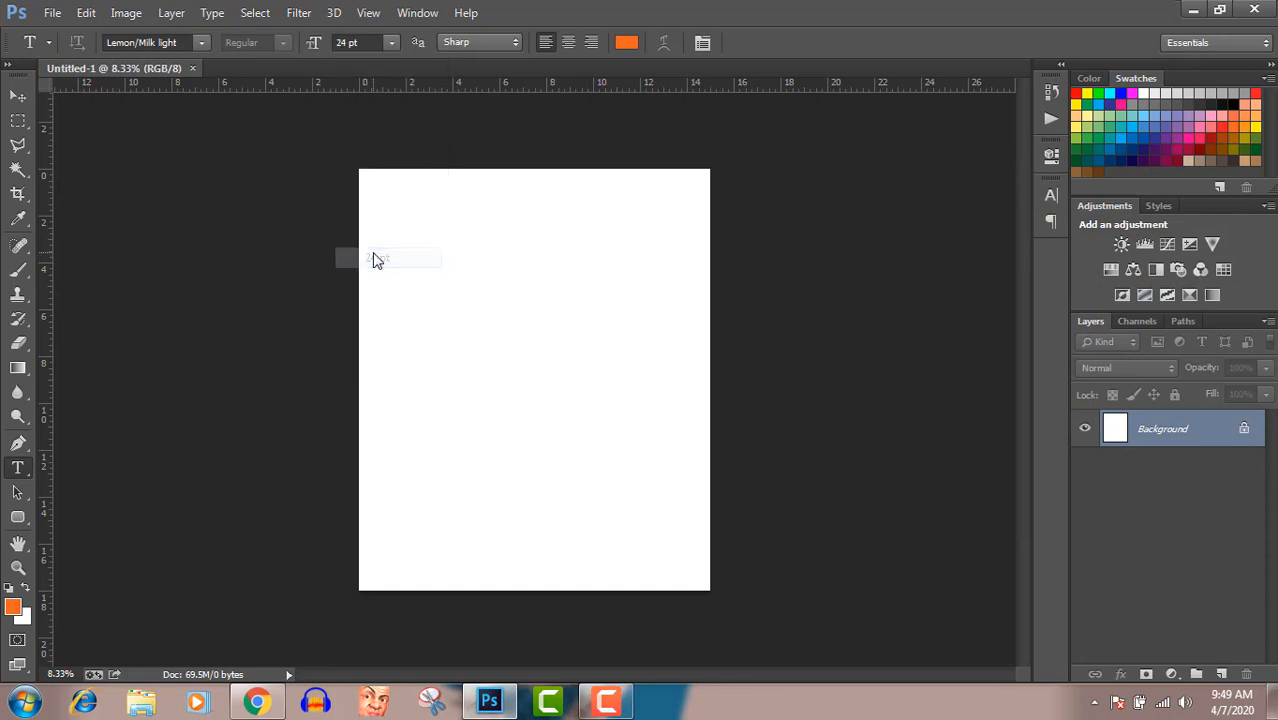
left_click(445, 264)
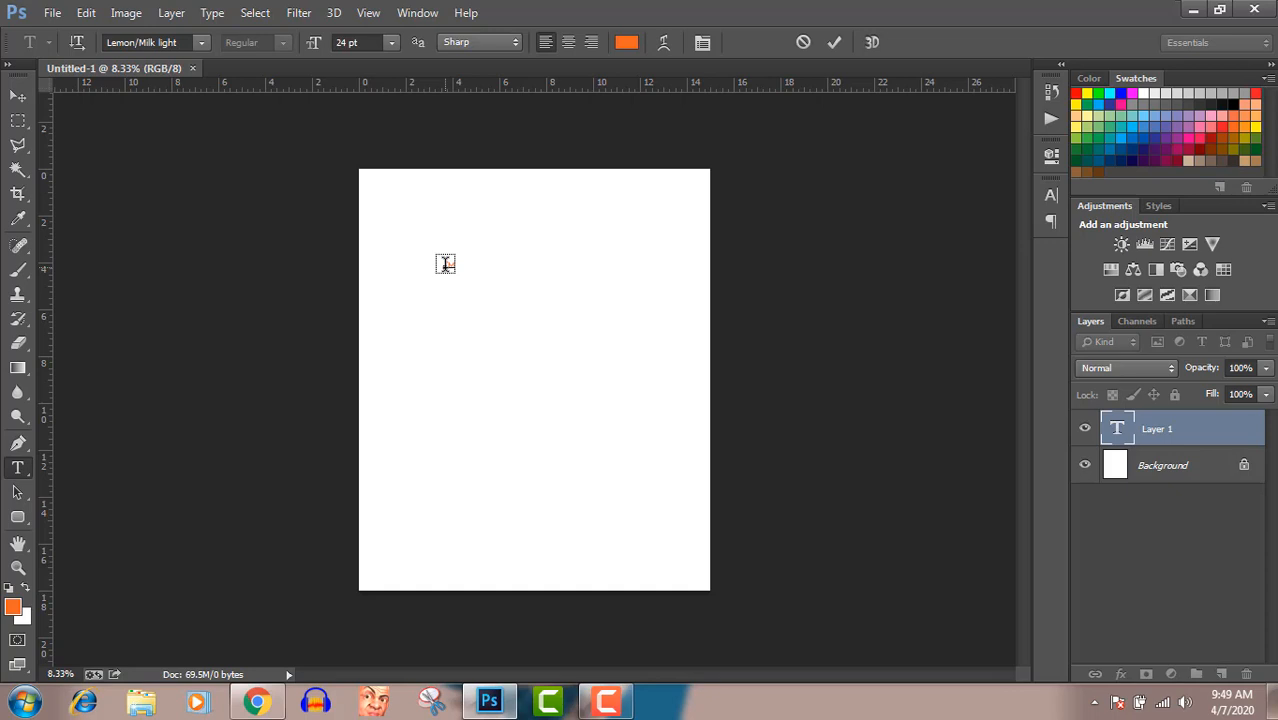
type("on the")
key("ctrl+a")
left_click(391, 43)
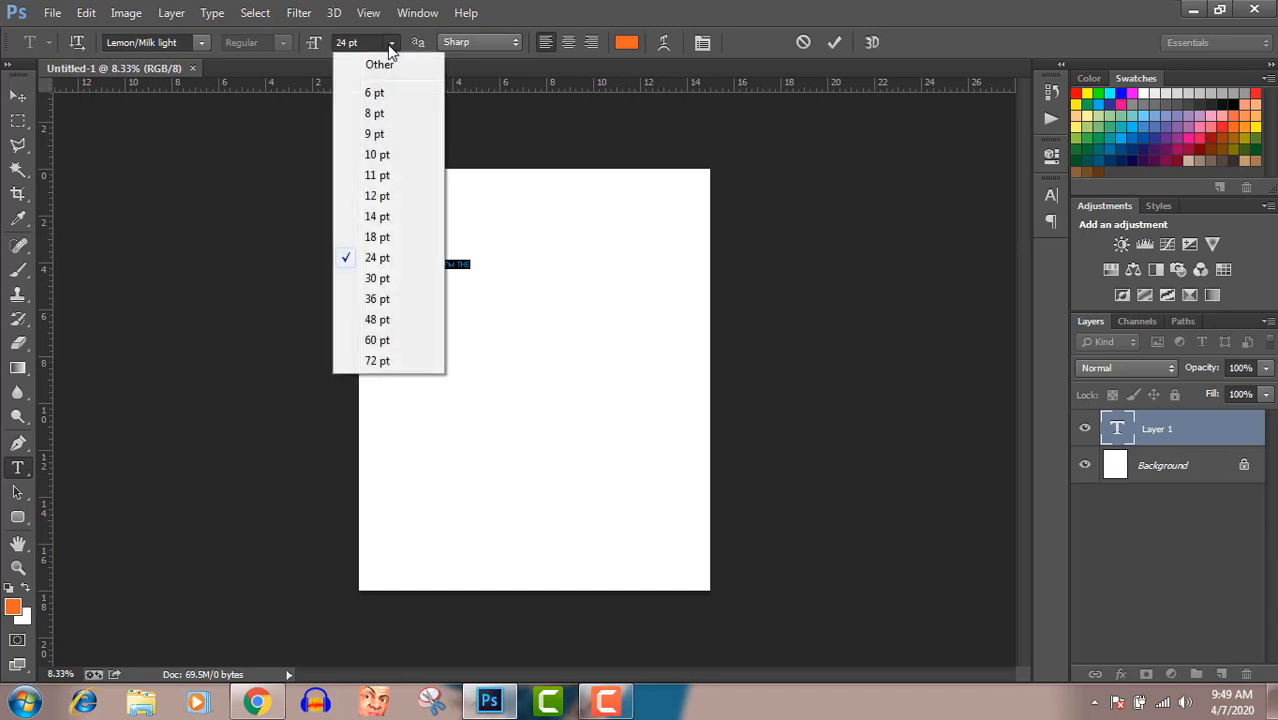
left_click(370, 358)
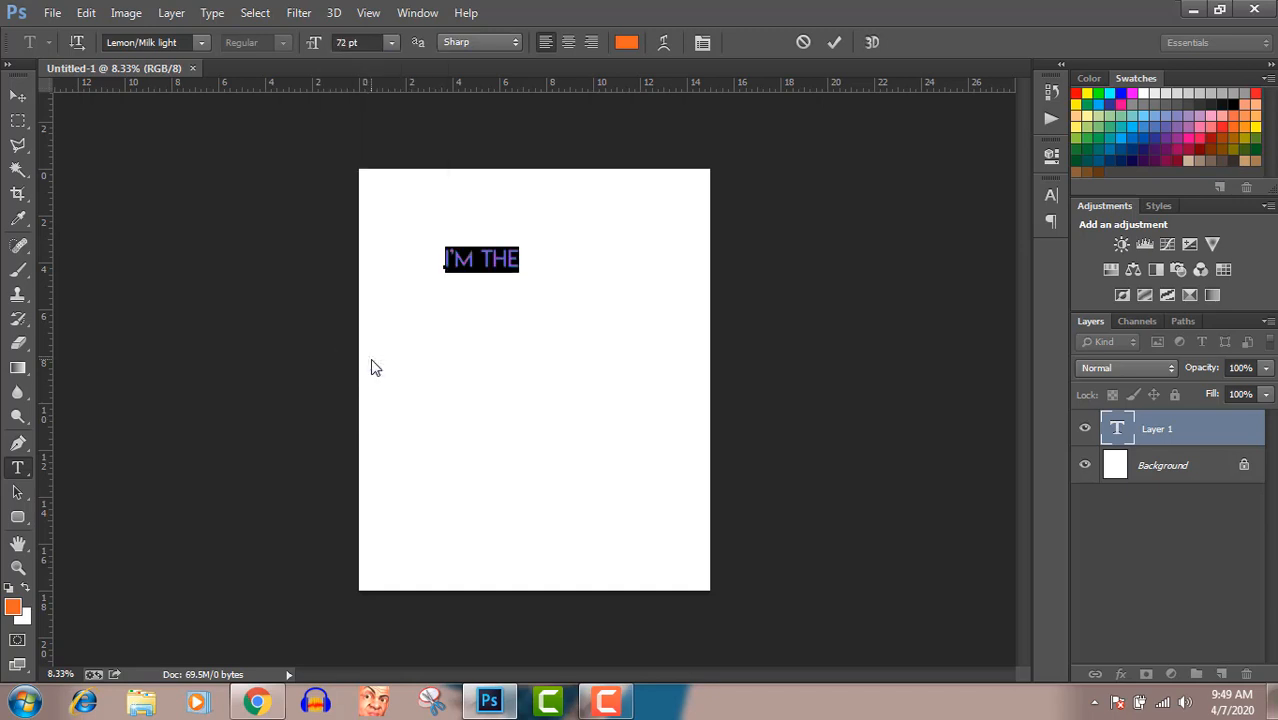
Change the "I'm the" text to the Photograph Signature font and turn off All Caps
left_click(202, 44)
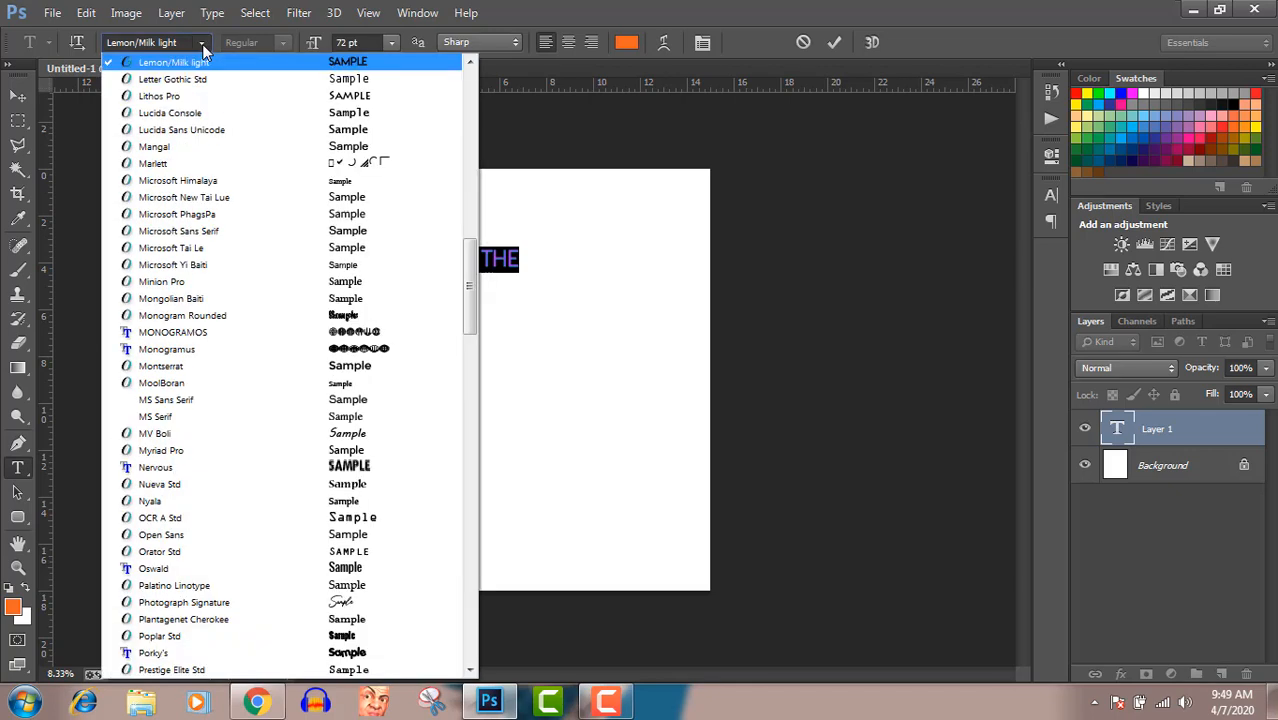
key("Up")
key("Up")
key("Up")
key("Up")
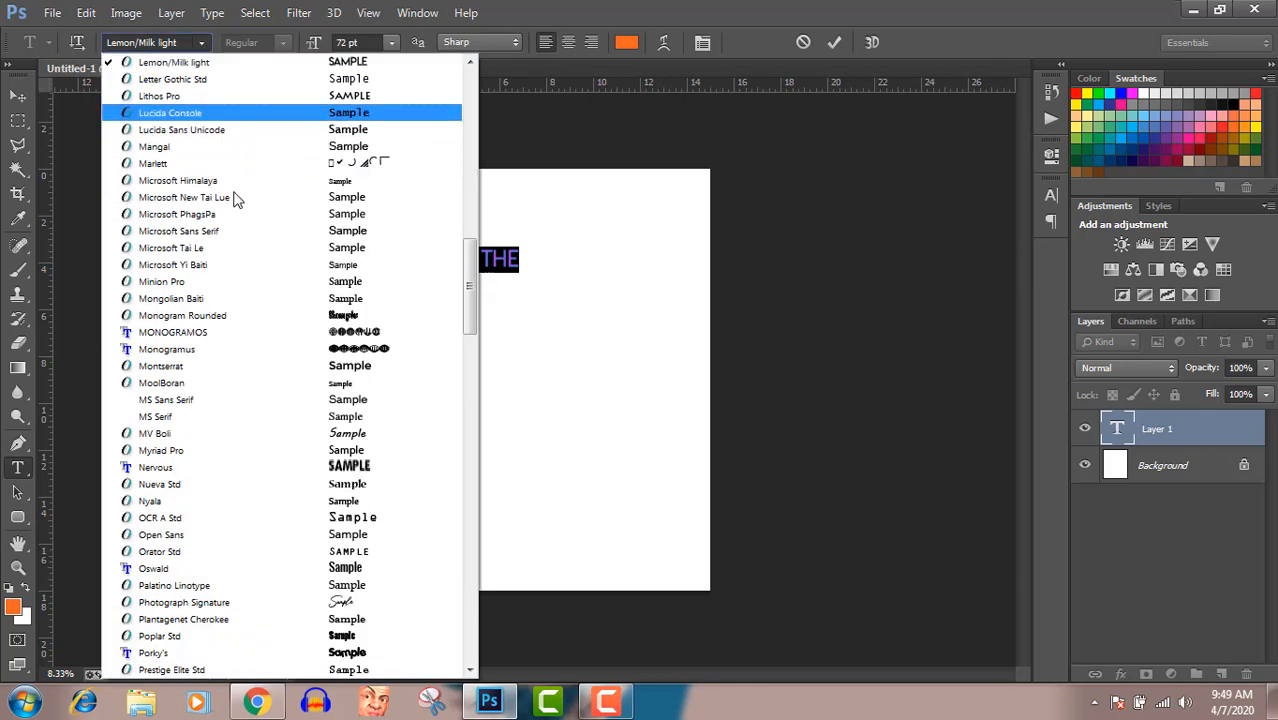
left_click(250, 602)
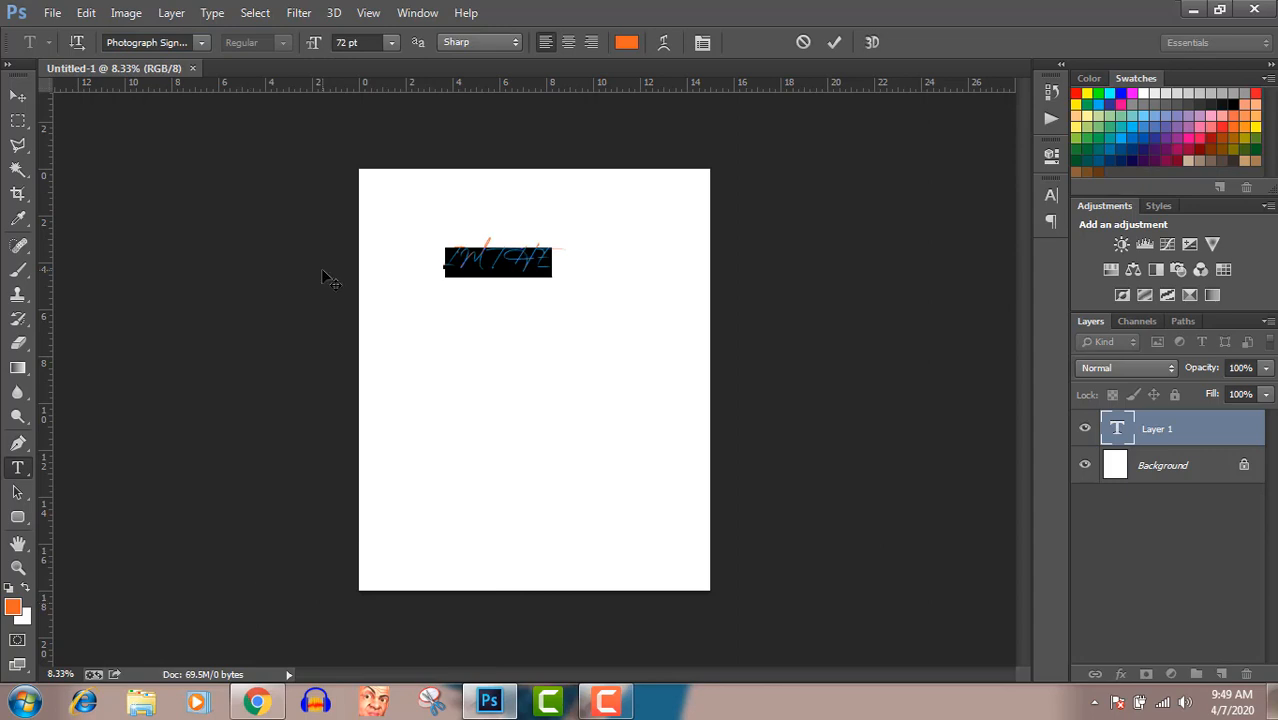
left_click(1050, 196)
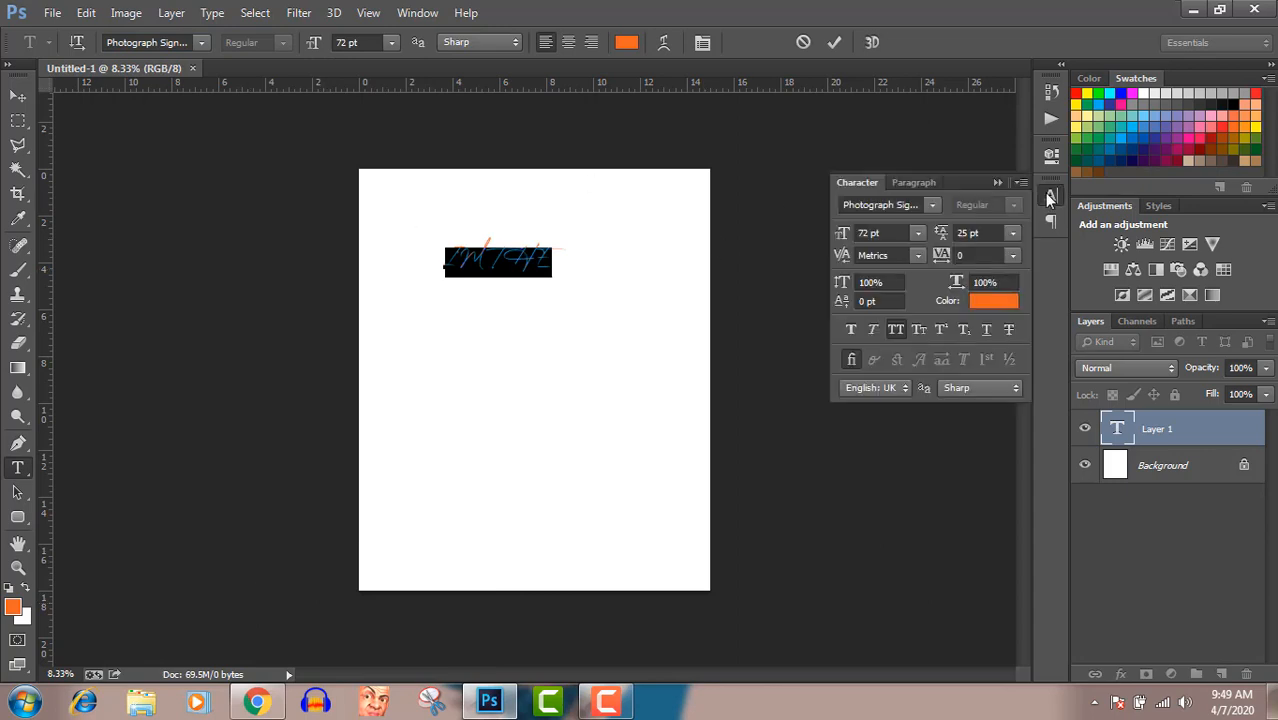
left_click(894, 331)
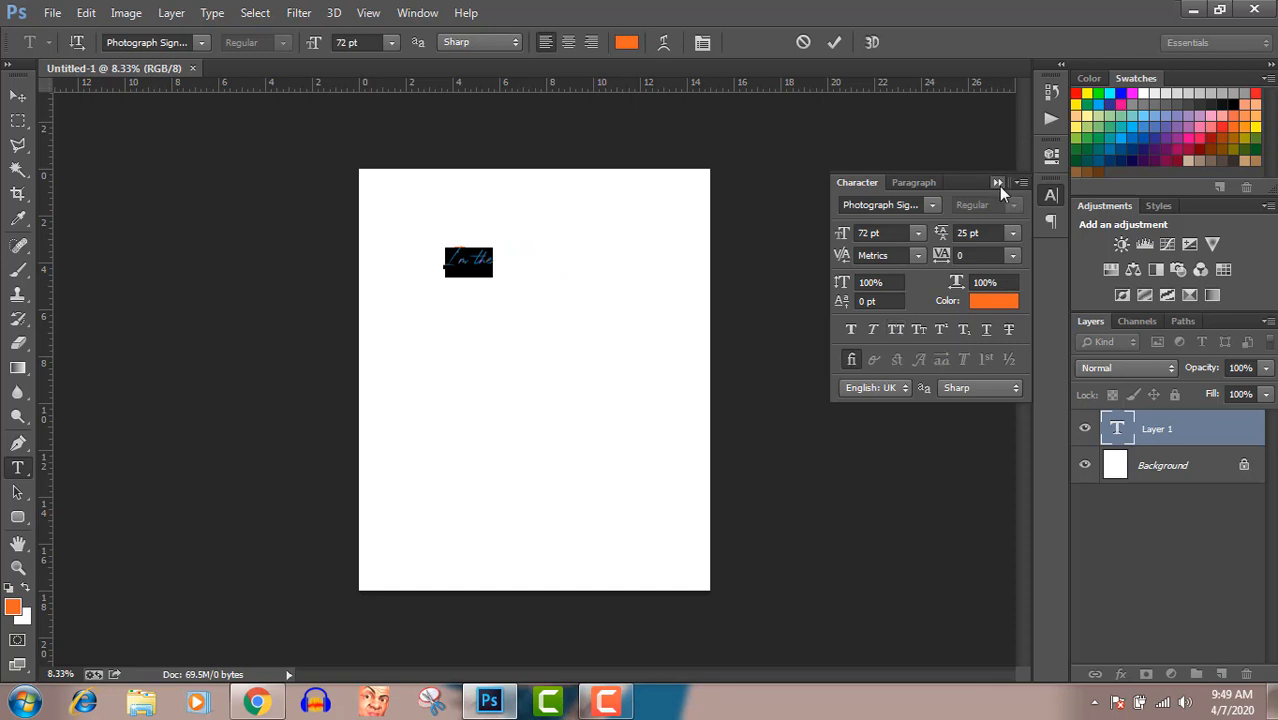
Increase the font size of the "I'm the" text to 200 pt and deselect the text
left_click(918, 234)
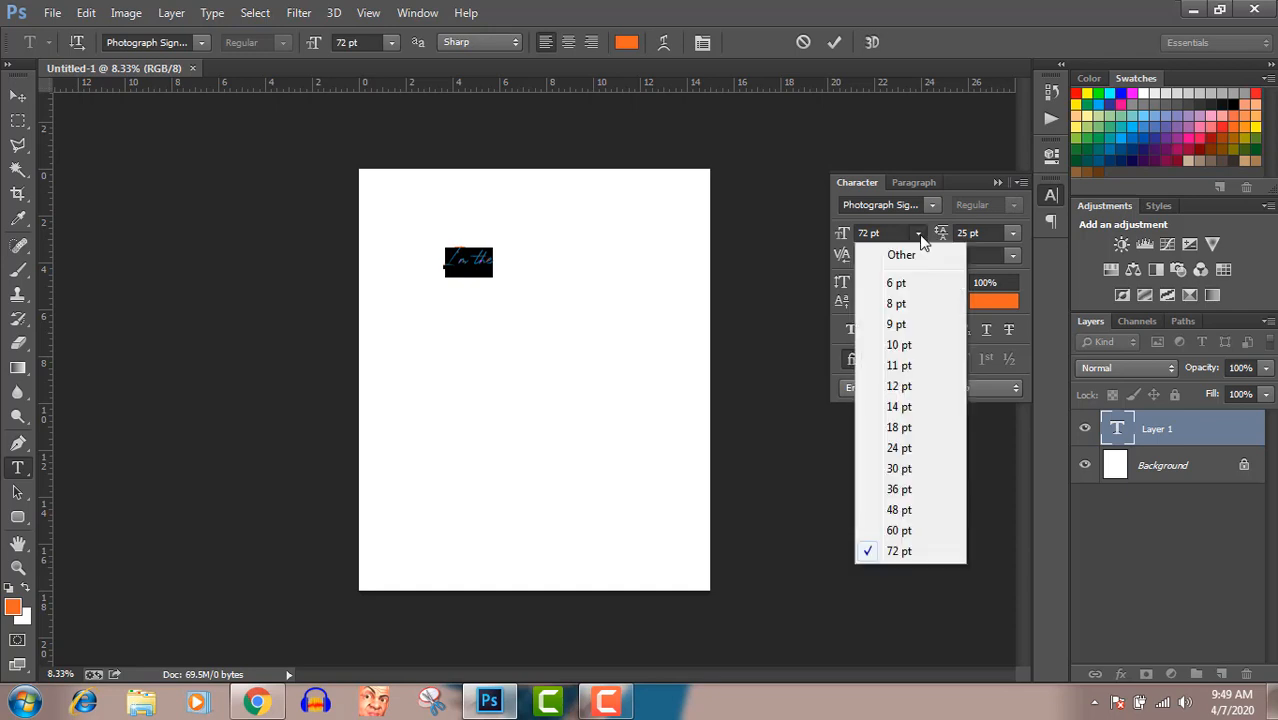
left_click(896, 234)
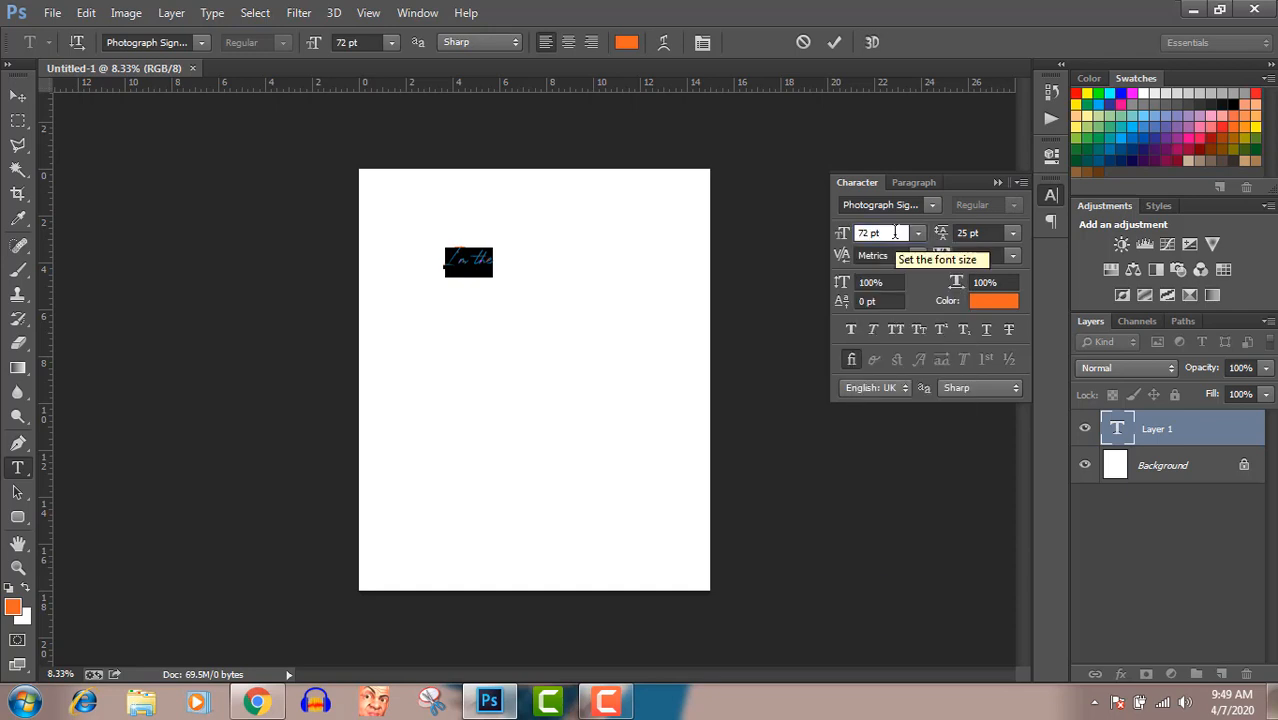
scroll(896, 233, "up", 20)
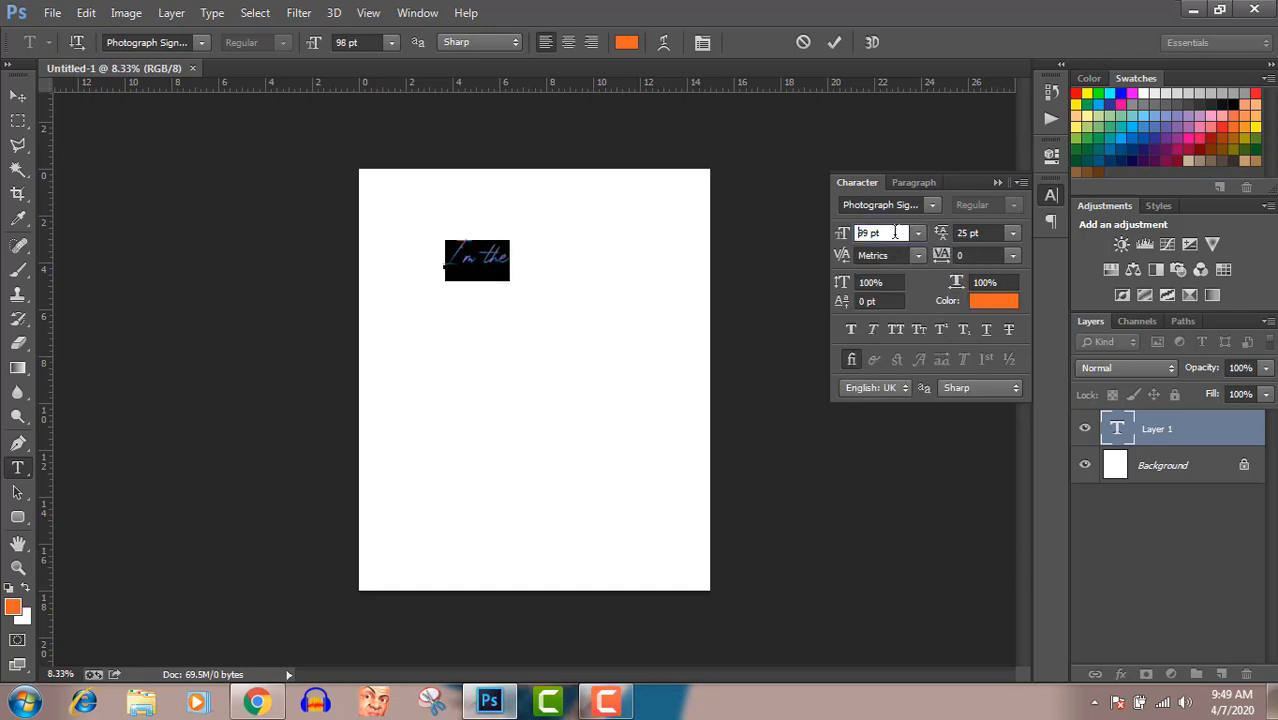
scroll(896, 233, "up", 20)
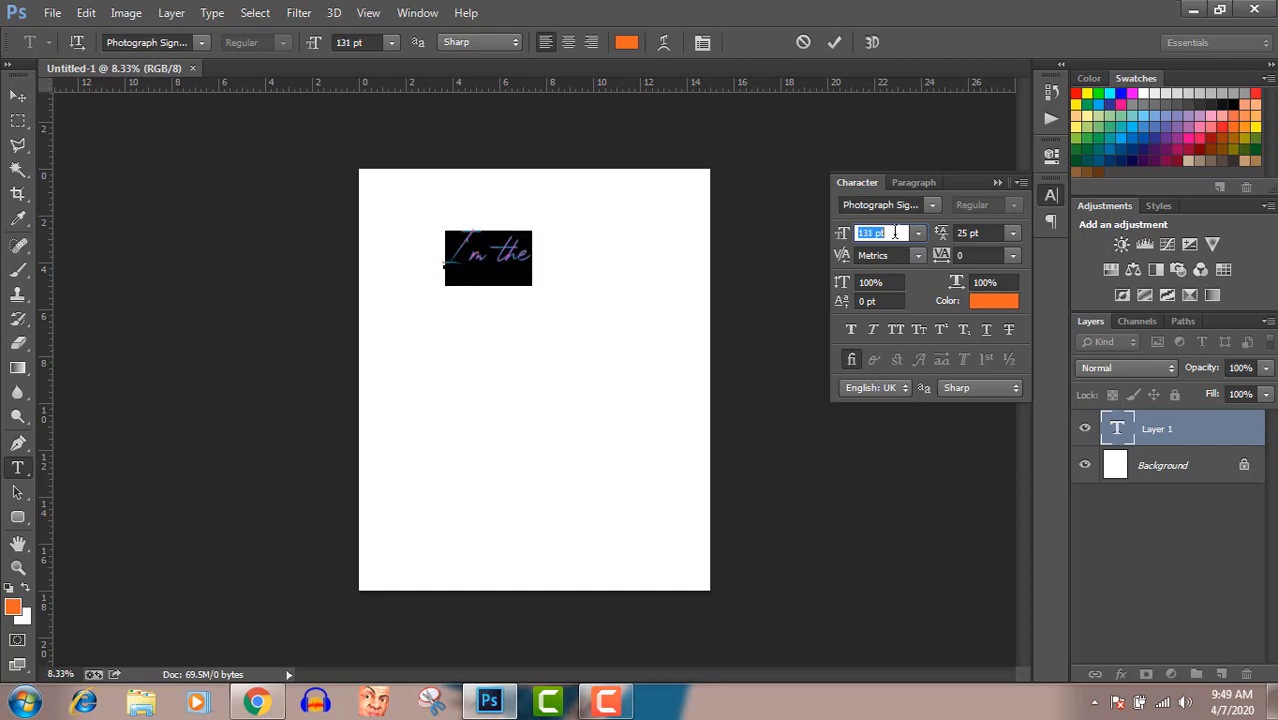
scroll(896, 233, "up", 20)
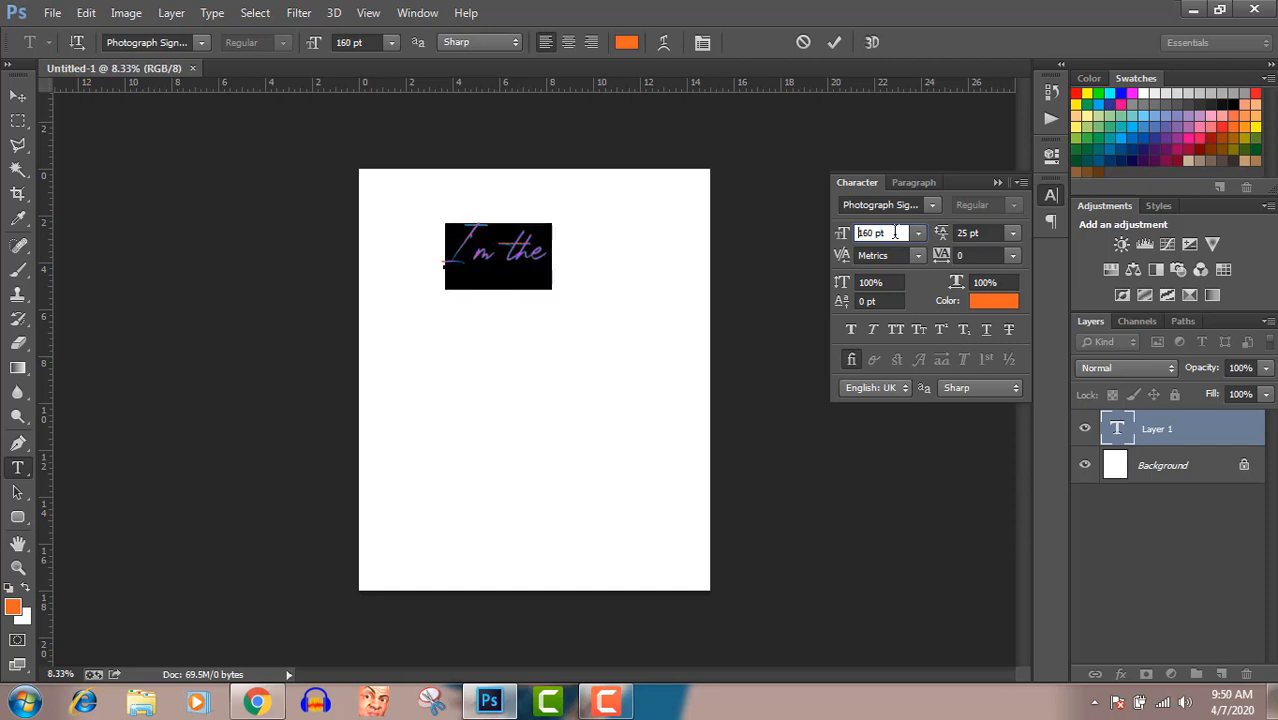
scroll(896, 233, "up", 20)
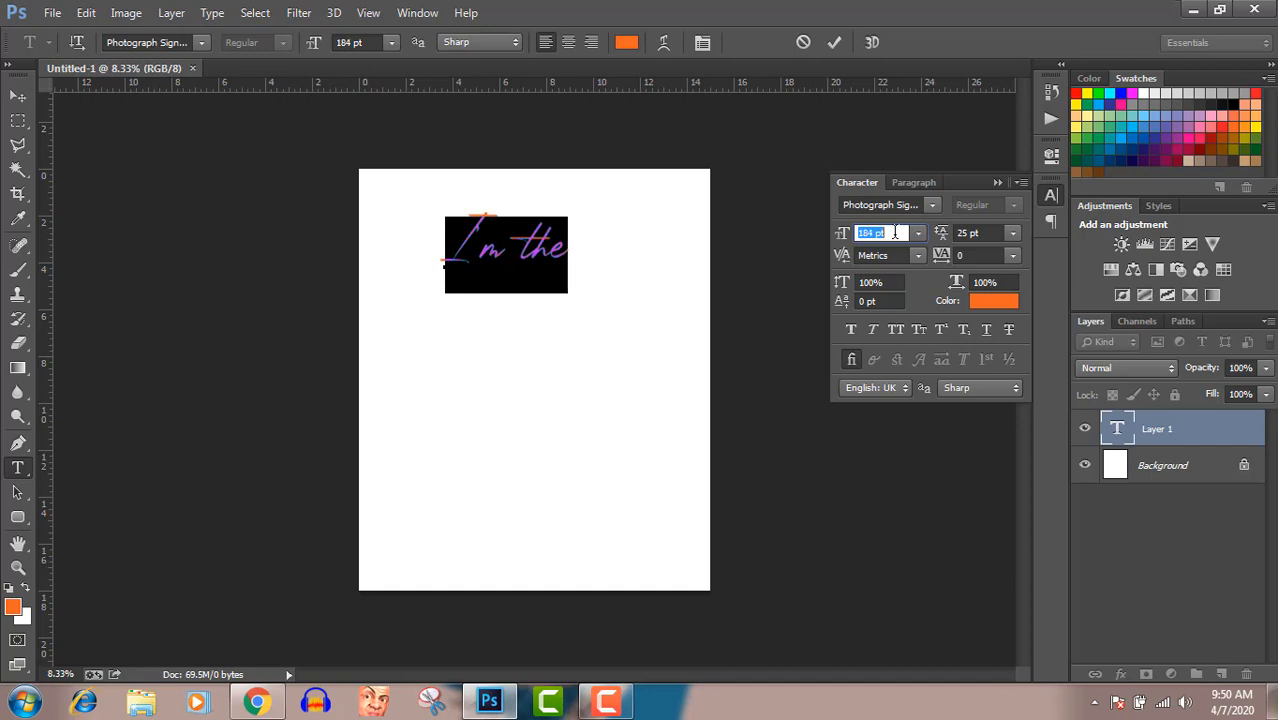
scroll(896, 233, "up", 6)
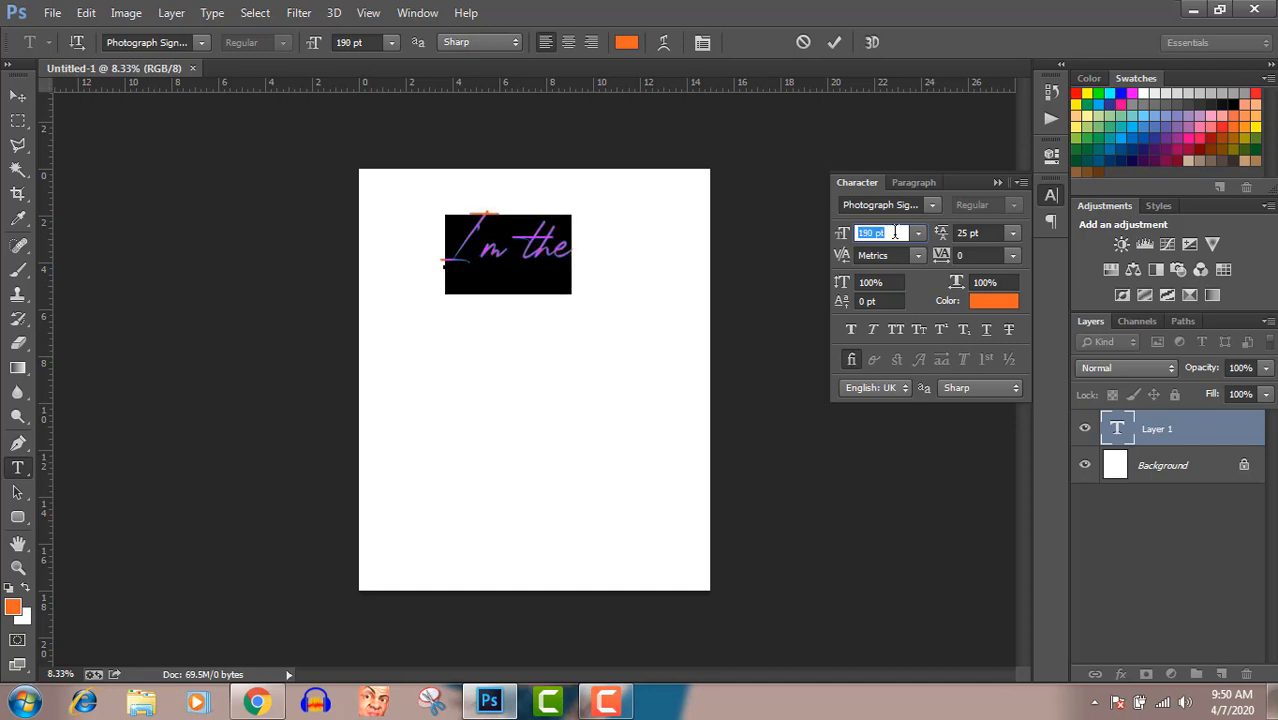
scroll(896, 233, "up", 7)
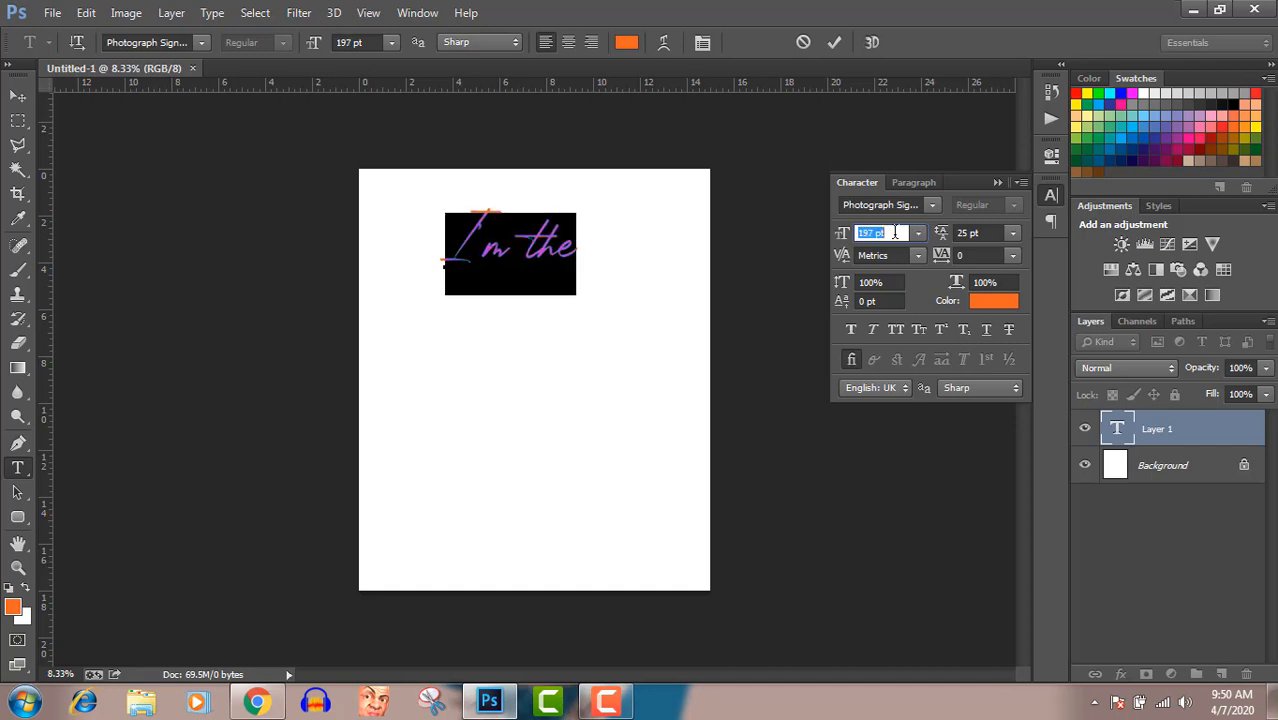
scroll(896, 233, "up", 1)
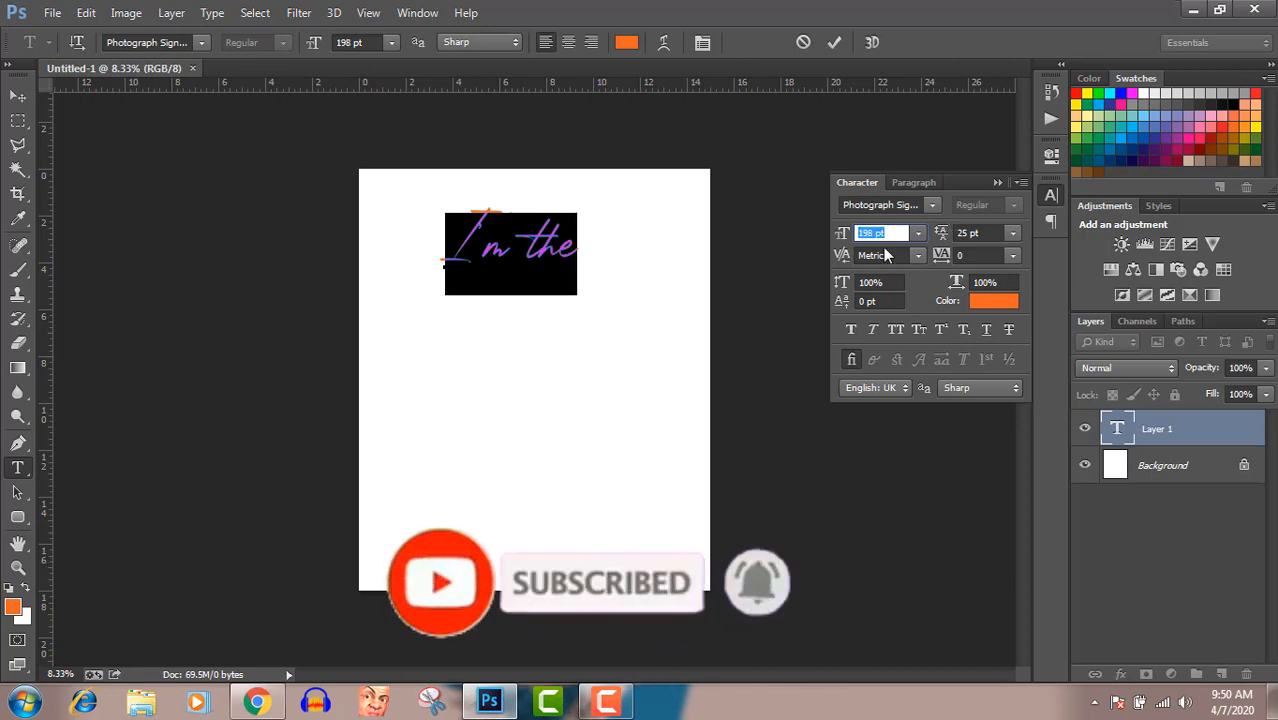
key("Up")
key("Up")
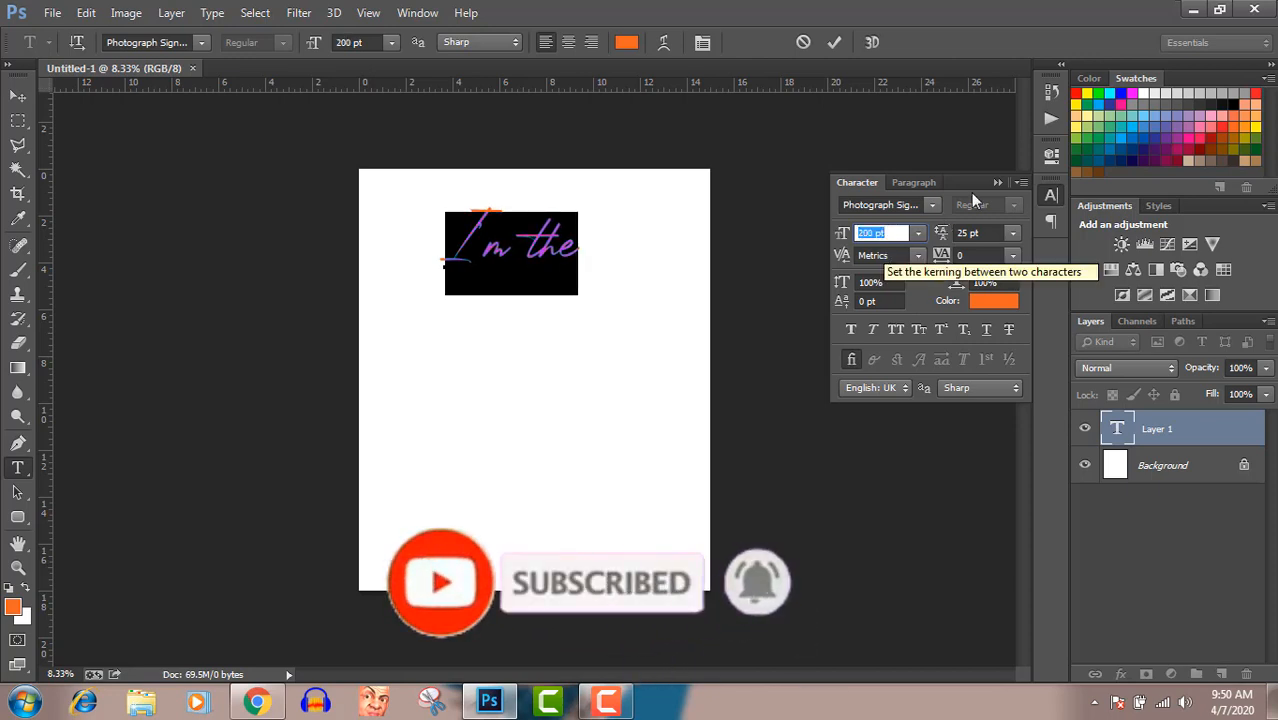
left_click(997, 182)
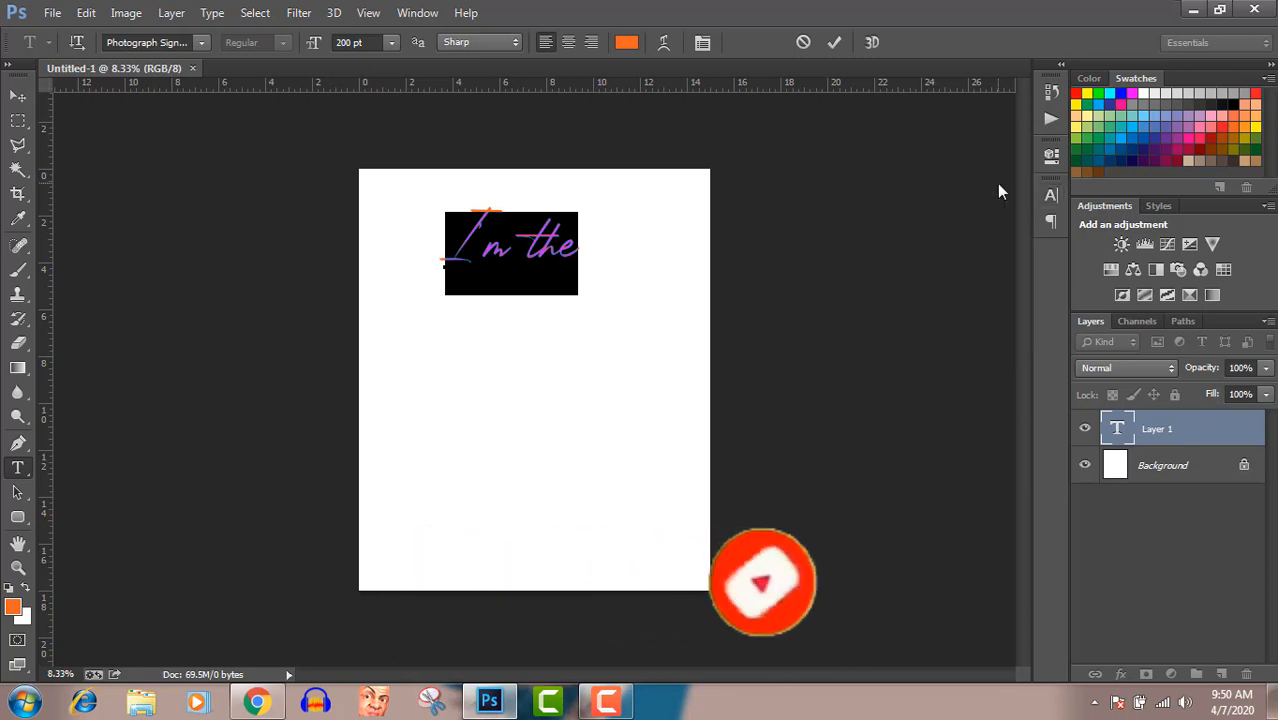
left_click(545, 248)
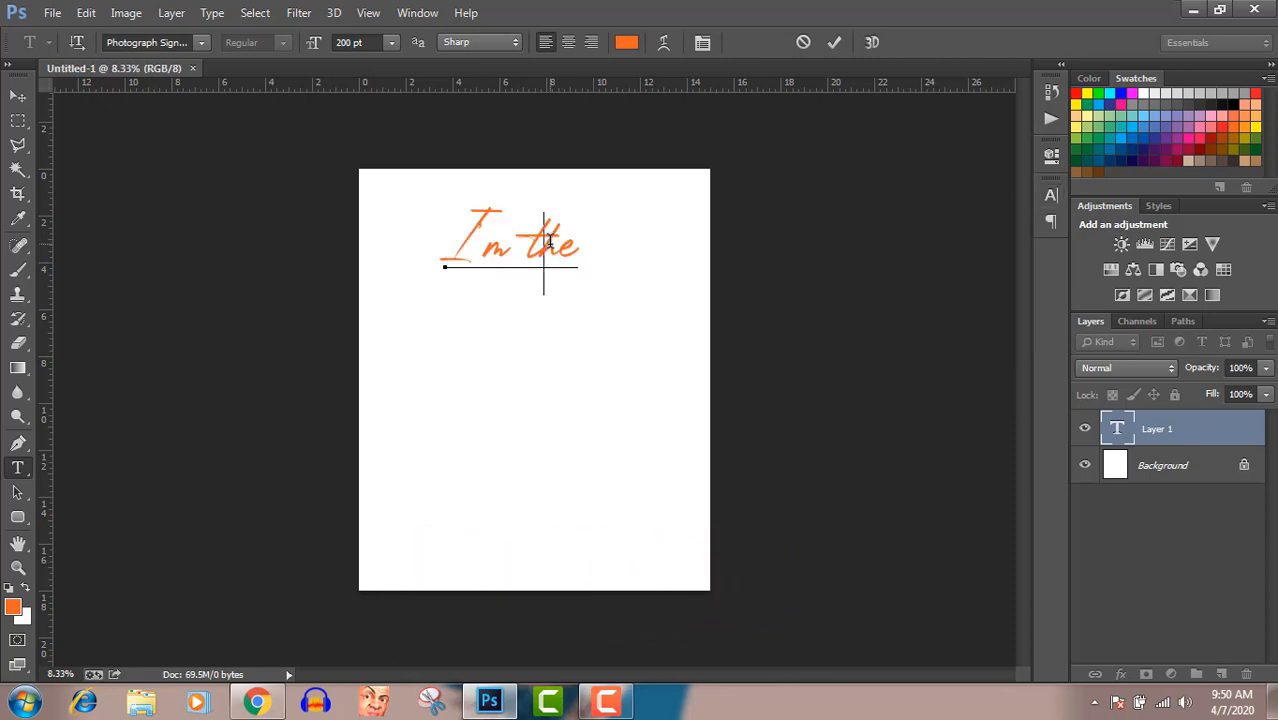
Capitalise "the" so the upper text reads "I'm The", and move the text slightly down
key("BackSpace")
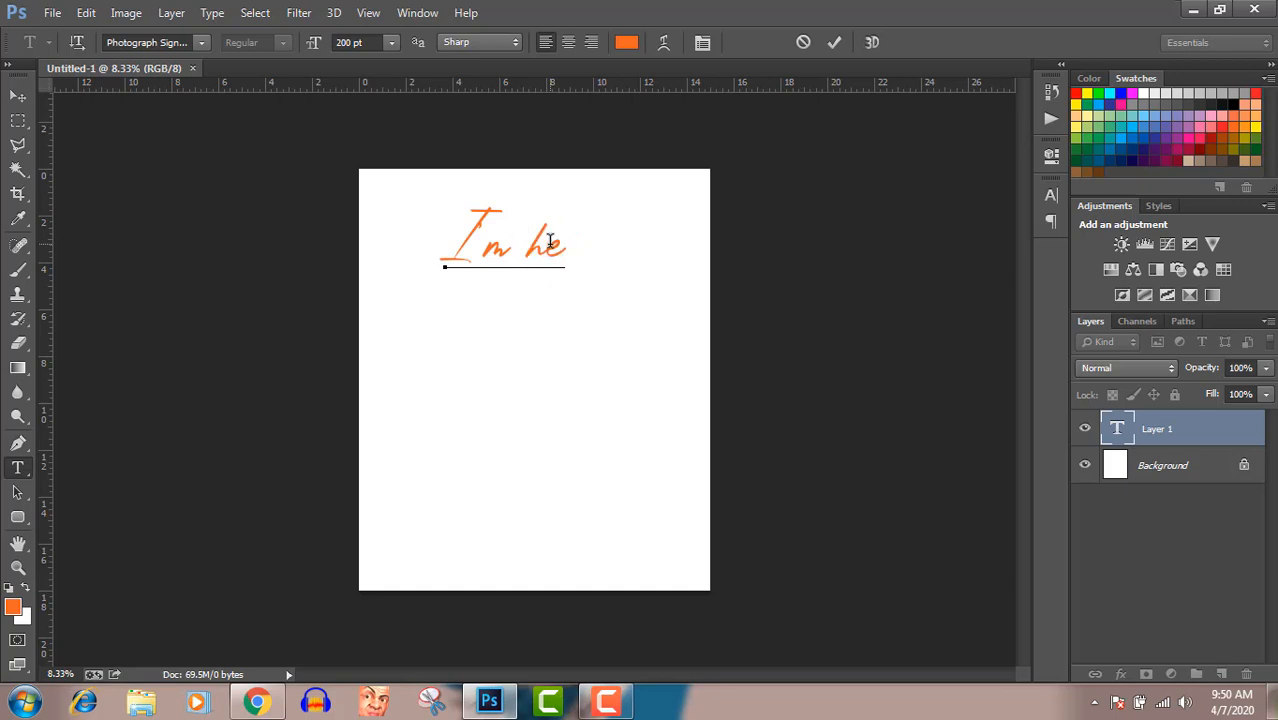
type("T")
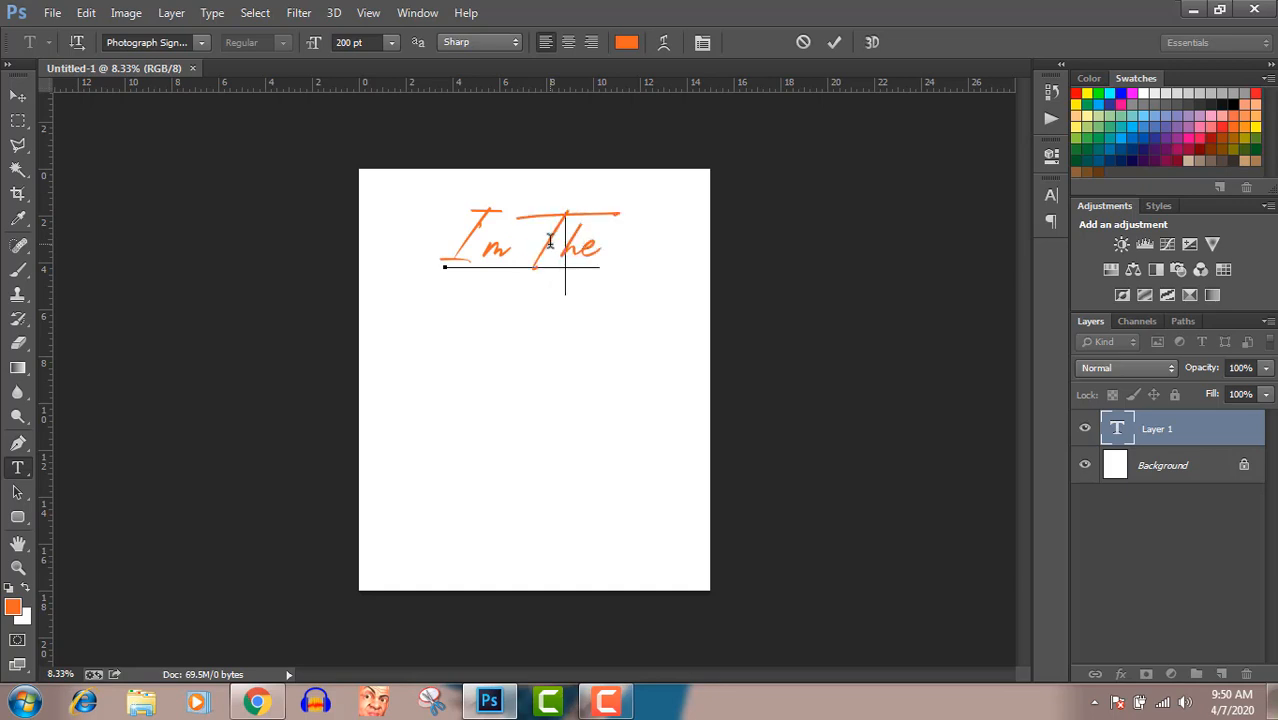
left_click(18, 96)
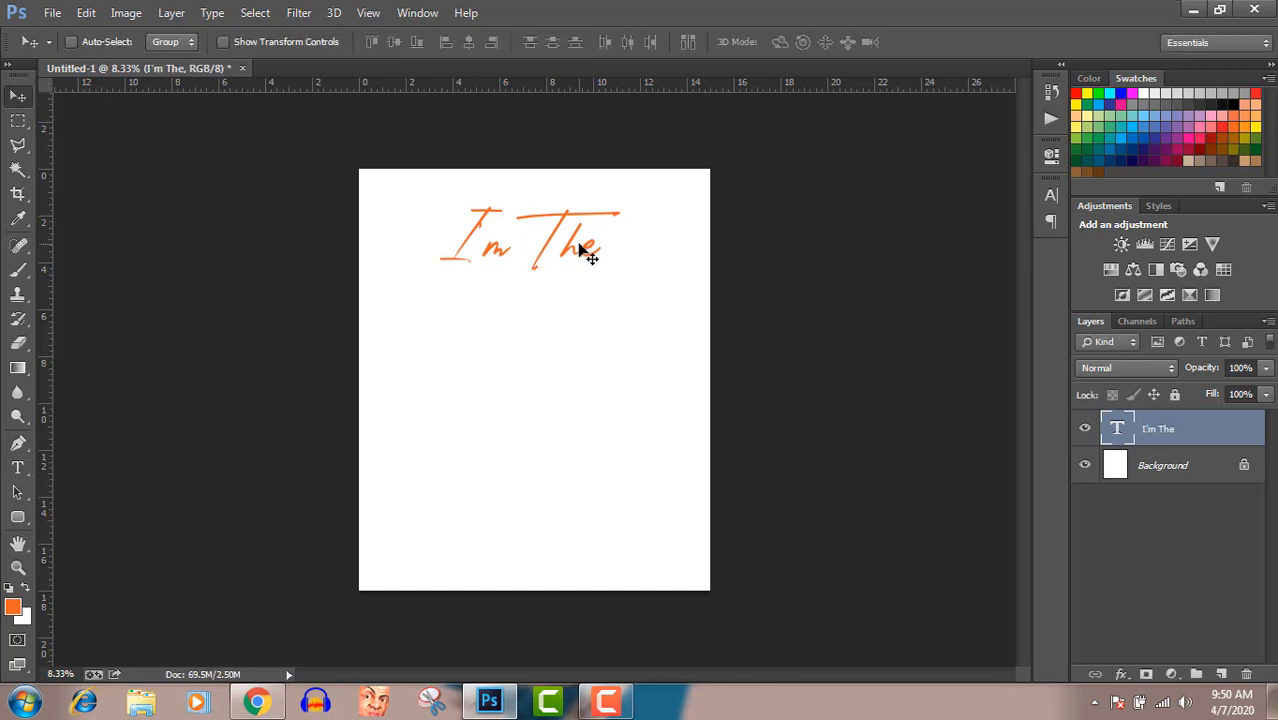
left_click_drag(585, 251, 588, 270)
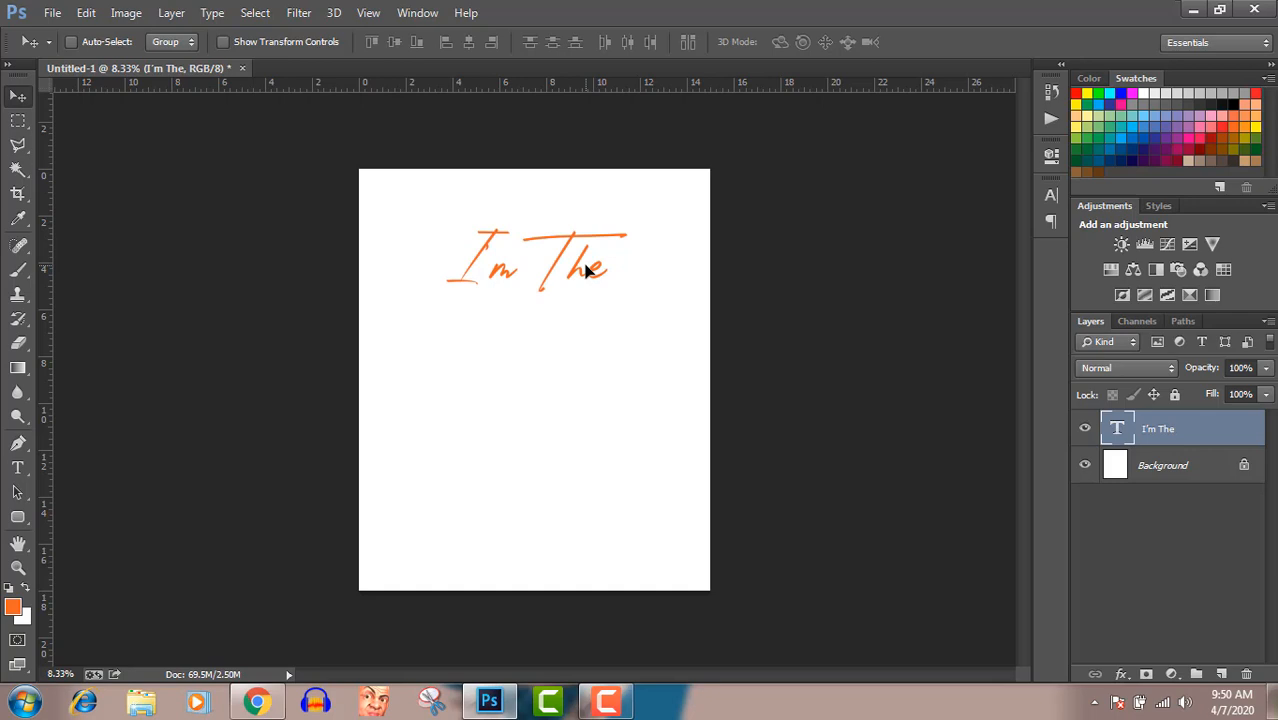
Add the text "Vaccine" with a capital V in the lower part of the canvas at 200 pt
left_click(16, 472)
left_click(447, 514)
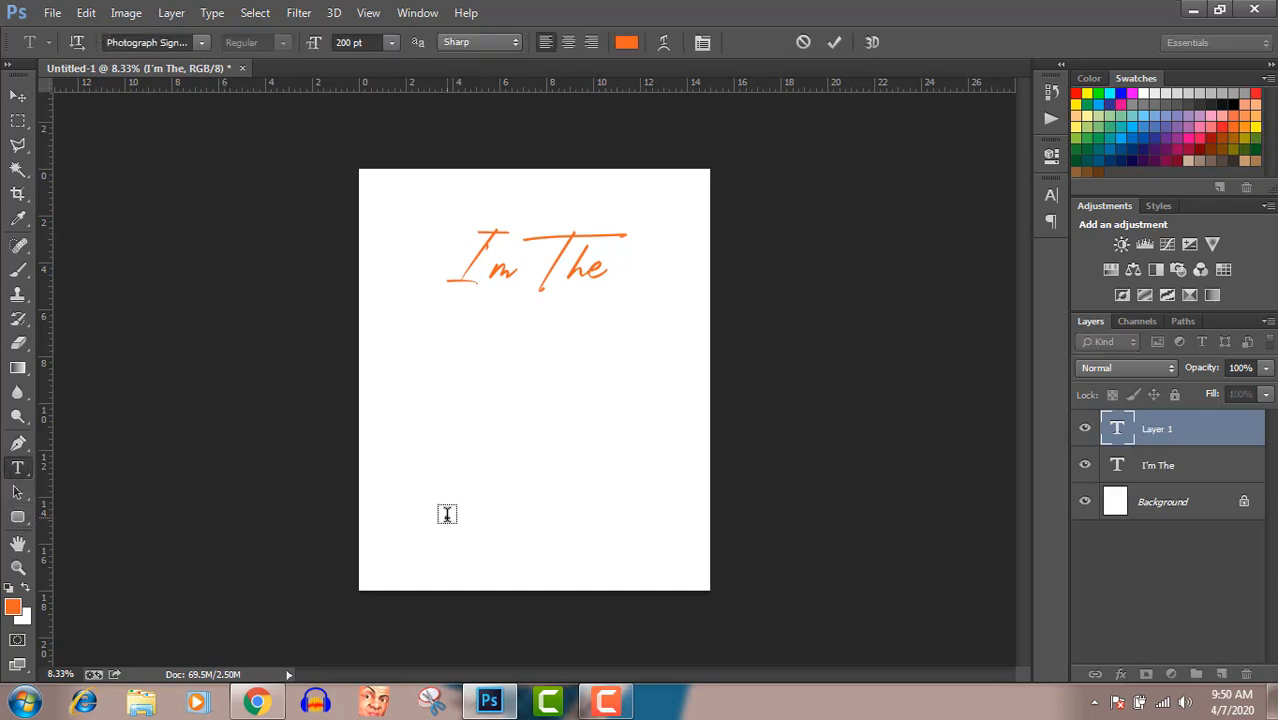
type("vaccine")
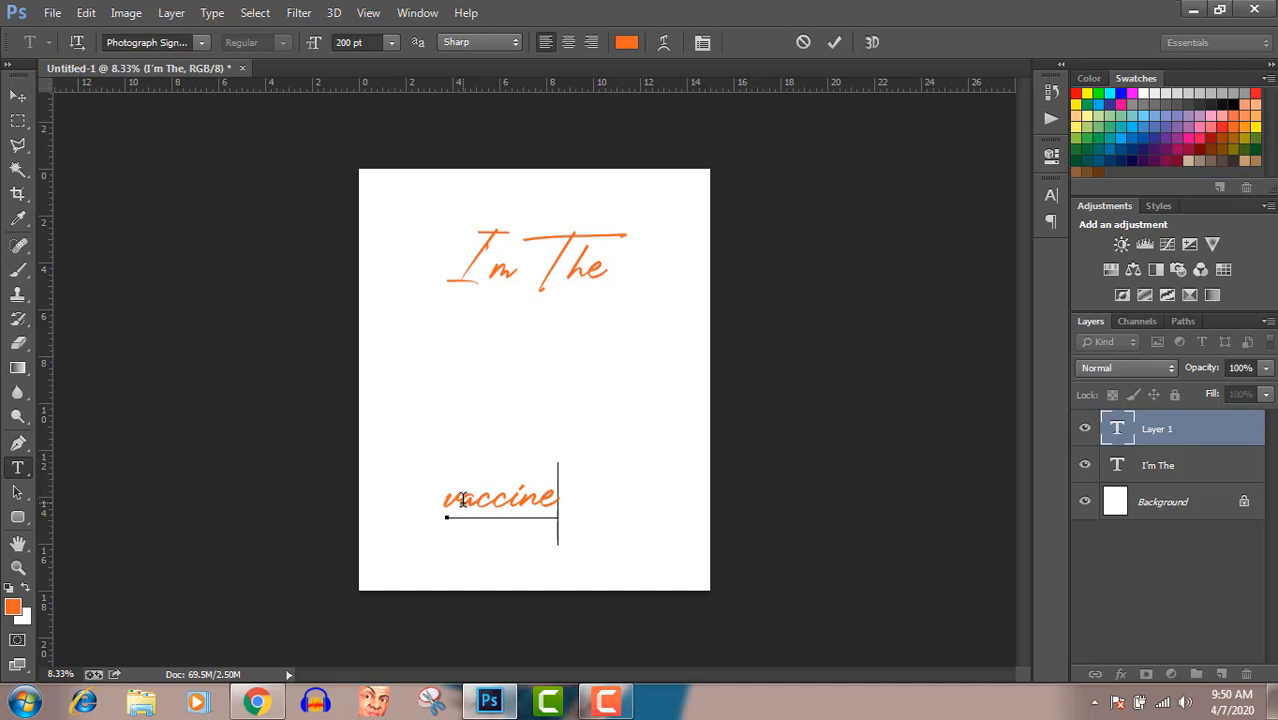
left_click(463, 500)
key("BackSpace")
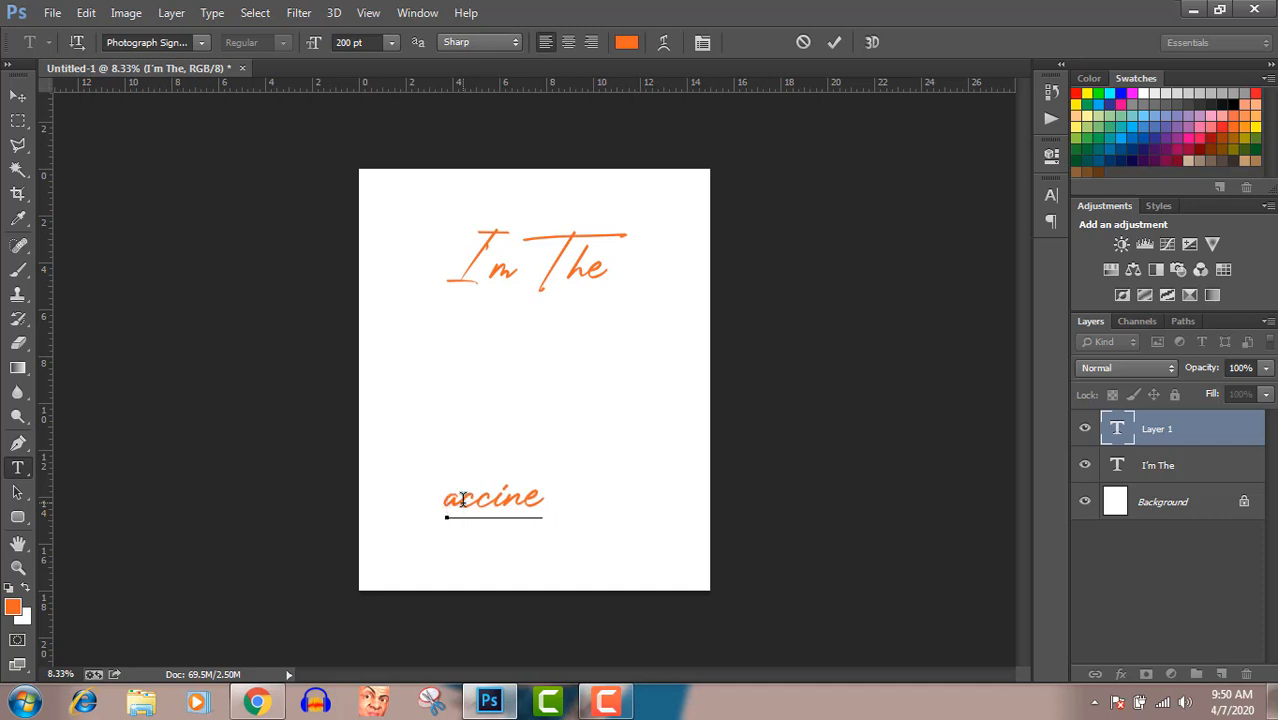
type("V")
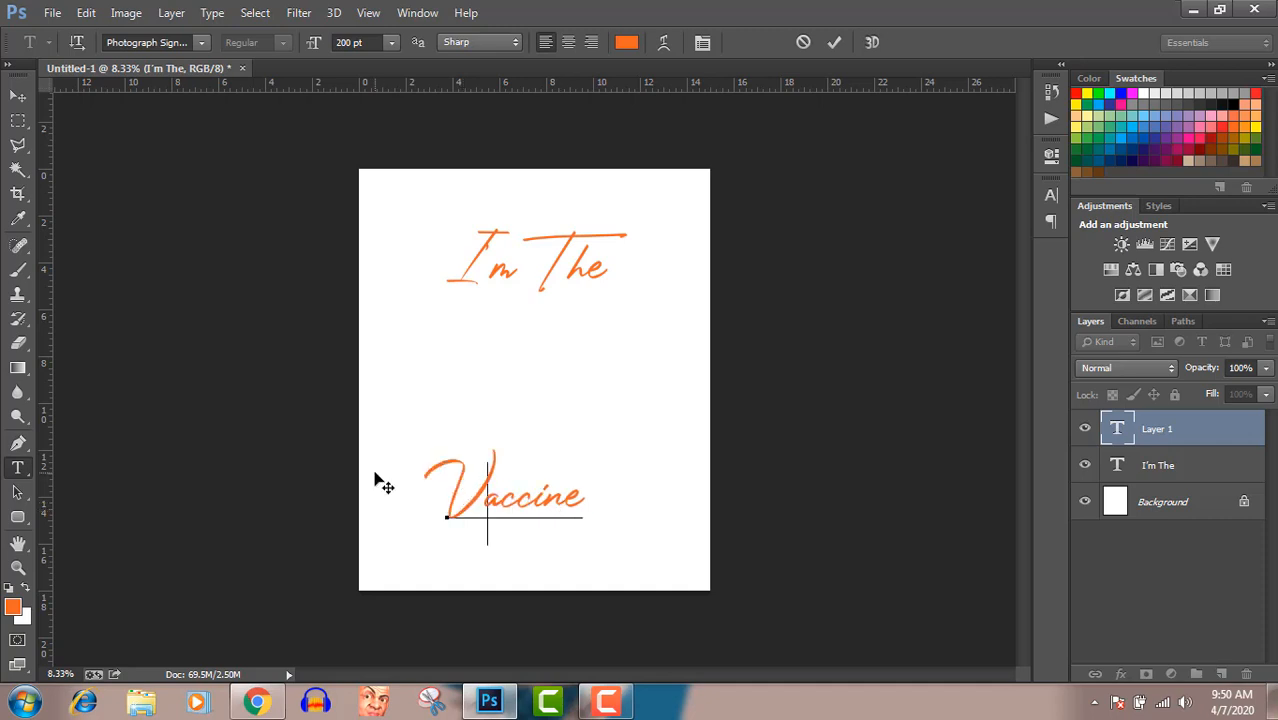
left_click(17, 96)
Place the drawing-needle-cartoon-12 image from the Downloads folder onto the canvas and enlarge it proportionally from its centre to about 192%
left_click(256, 701)
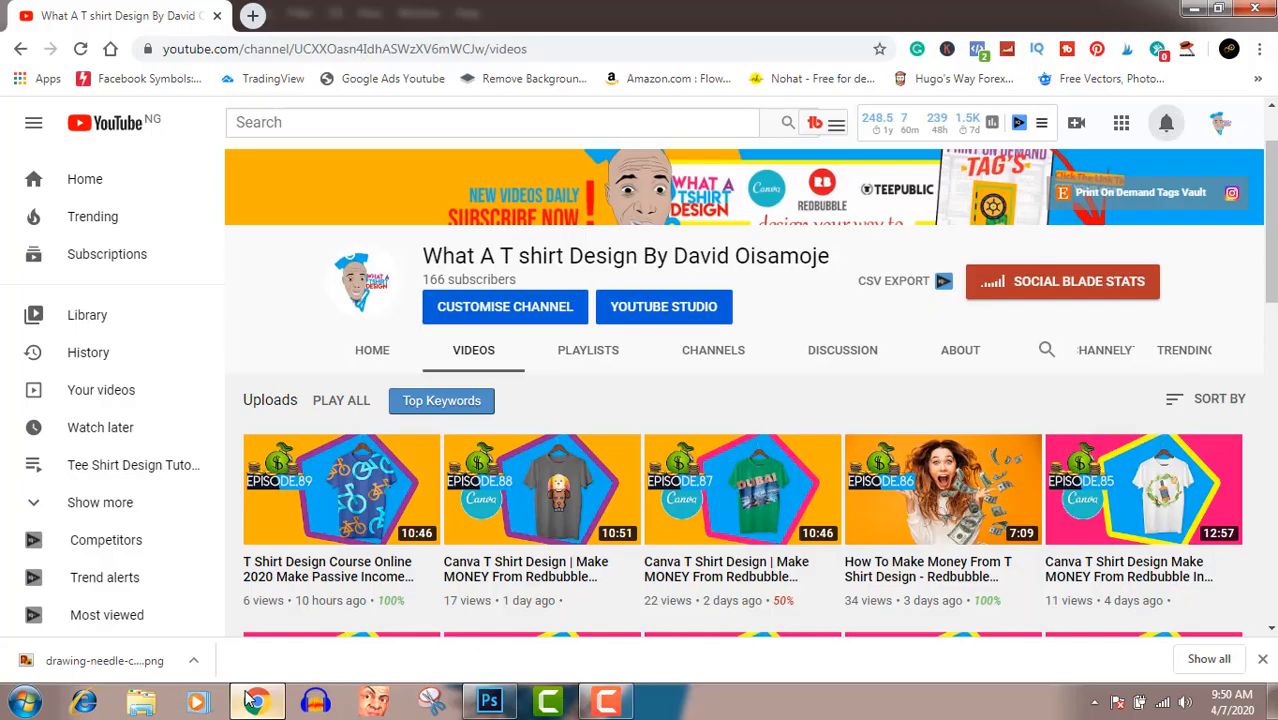
left_click(195, 662)
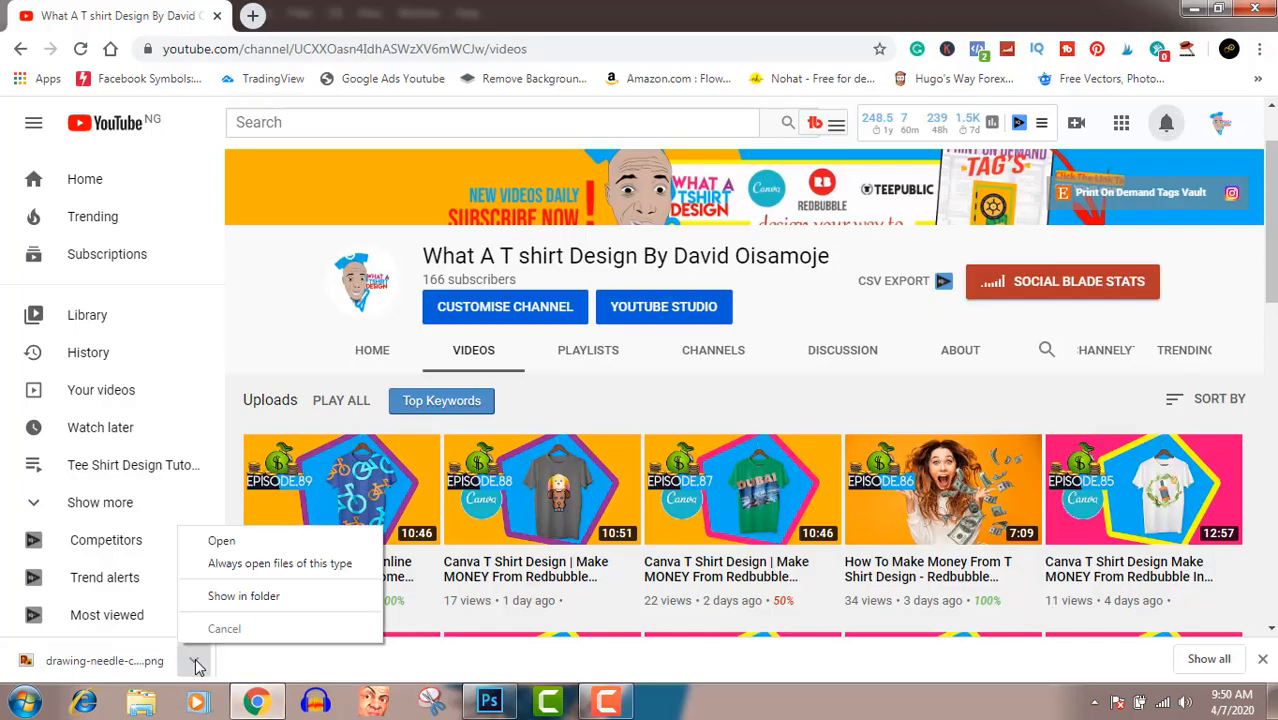
left_click(238, 602)
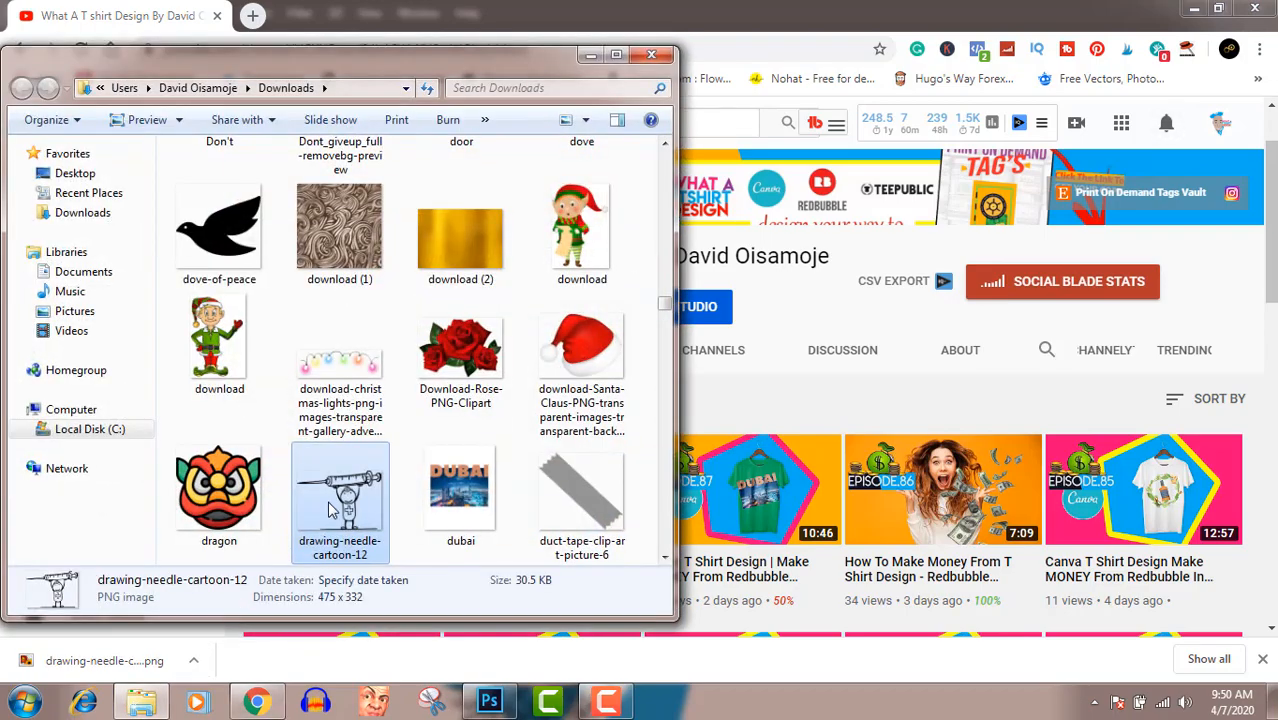
mouse_move(334, 500)
left_mouse_down()
mouse_move(424, 572)
mouse_move(505, 703)
mouse_move(521, 400)
left_mouse_up()
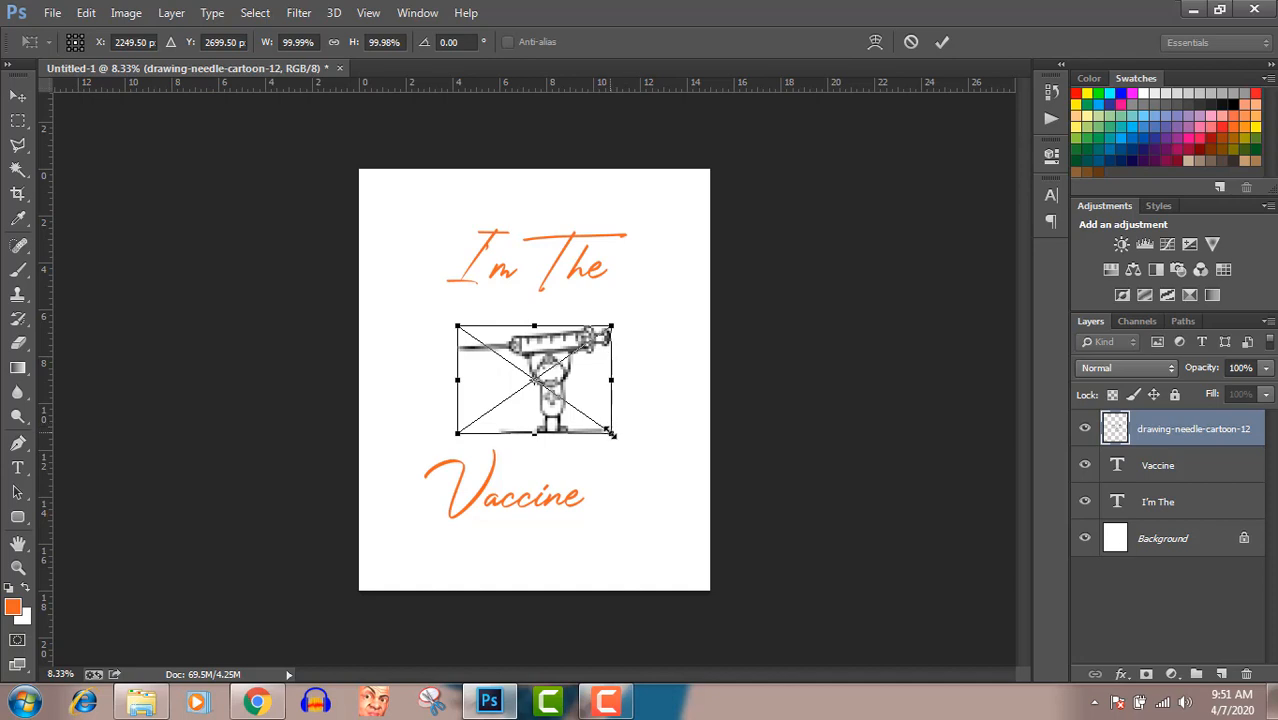
left_click_drag(612, 433, 675, 492)
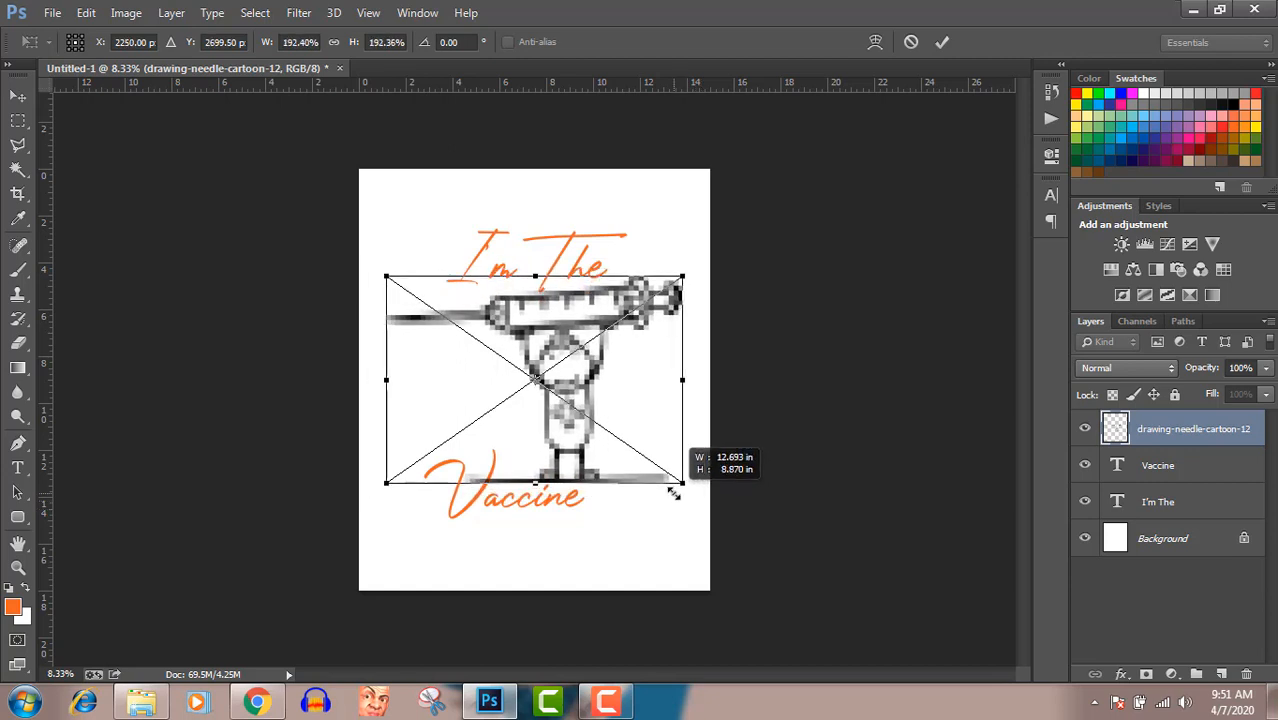
left_click_drag(674, 493, 674, 493)
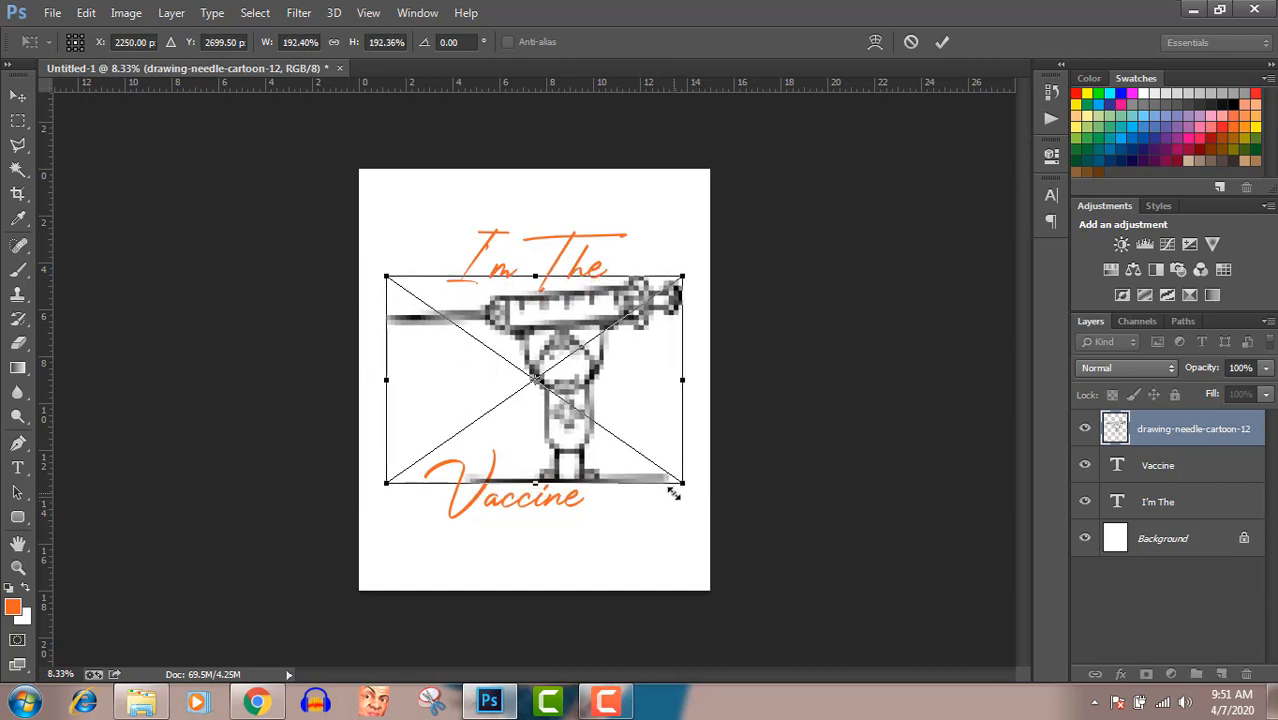
key("Return")
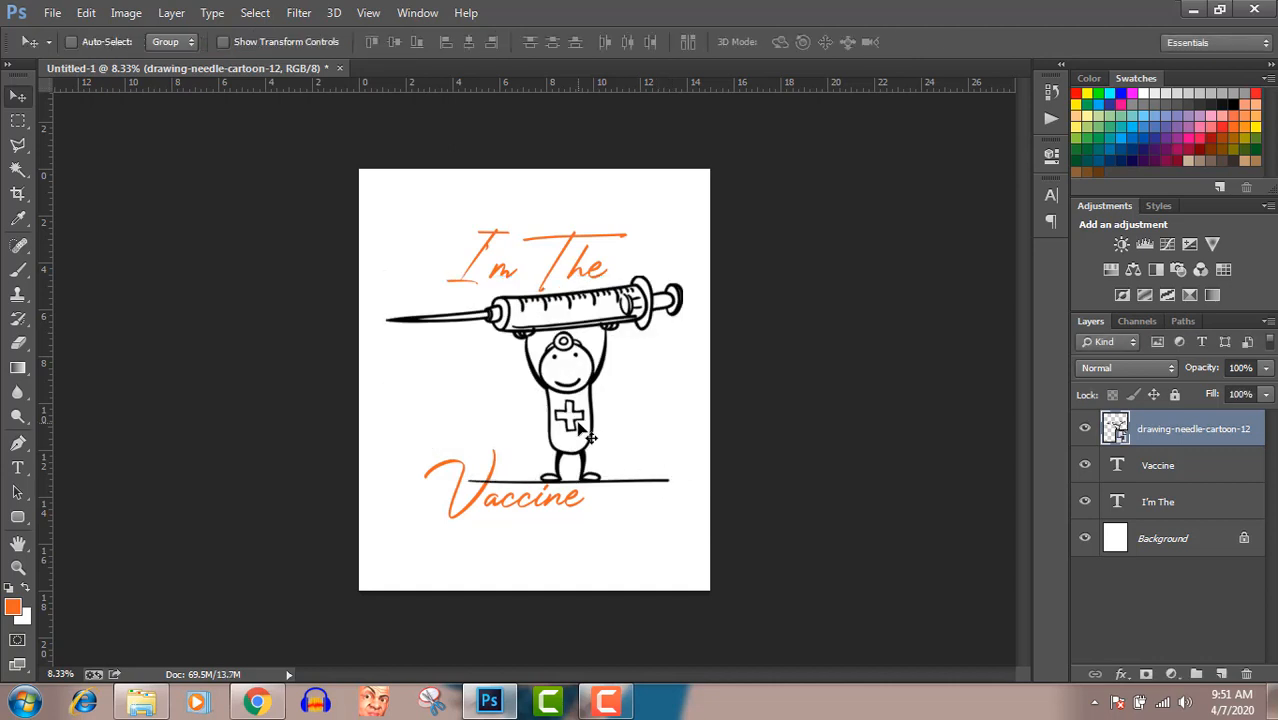
Nudge the syringe cartoon left and slightly up between the two texts, and move its layer below both text layers
key("Up")
key("Up")
key("Up")
key("Up")
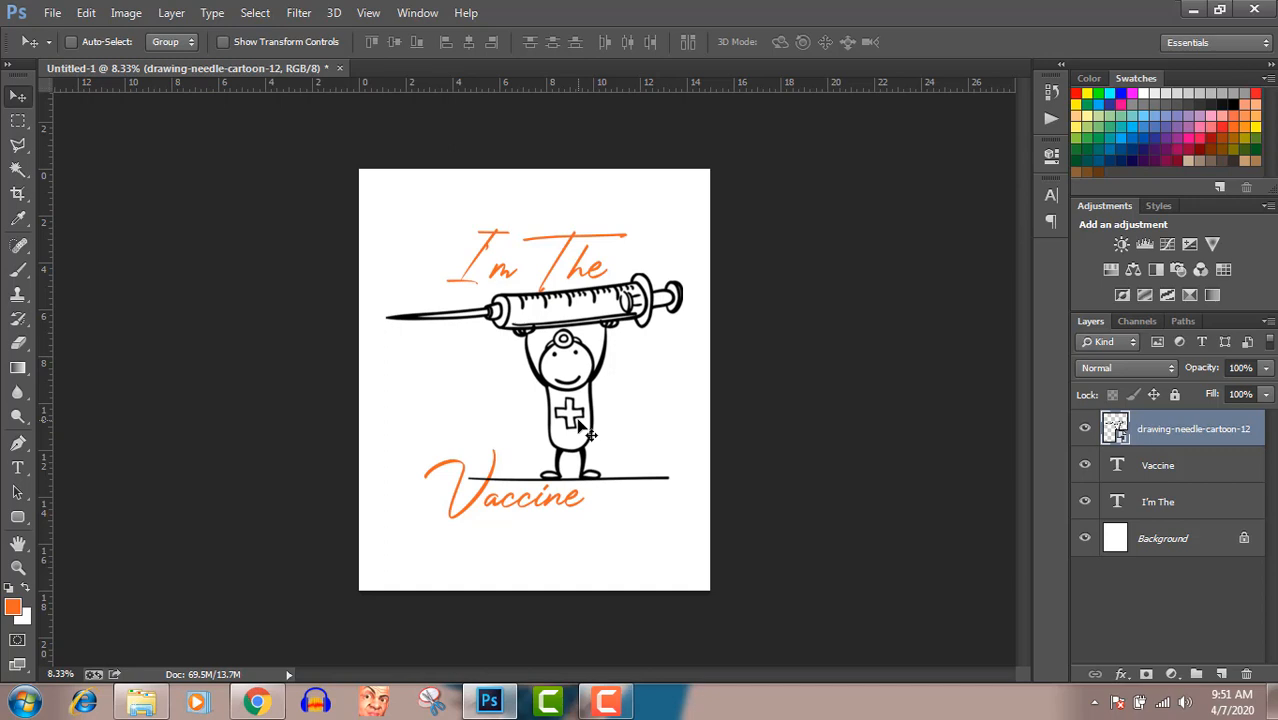
key("Left")
key("Left")
key("Left")
key("Left")
key("Left")
key("Left")
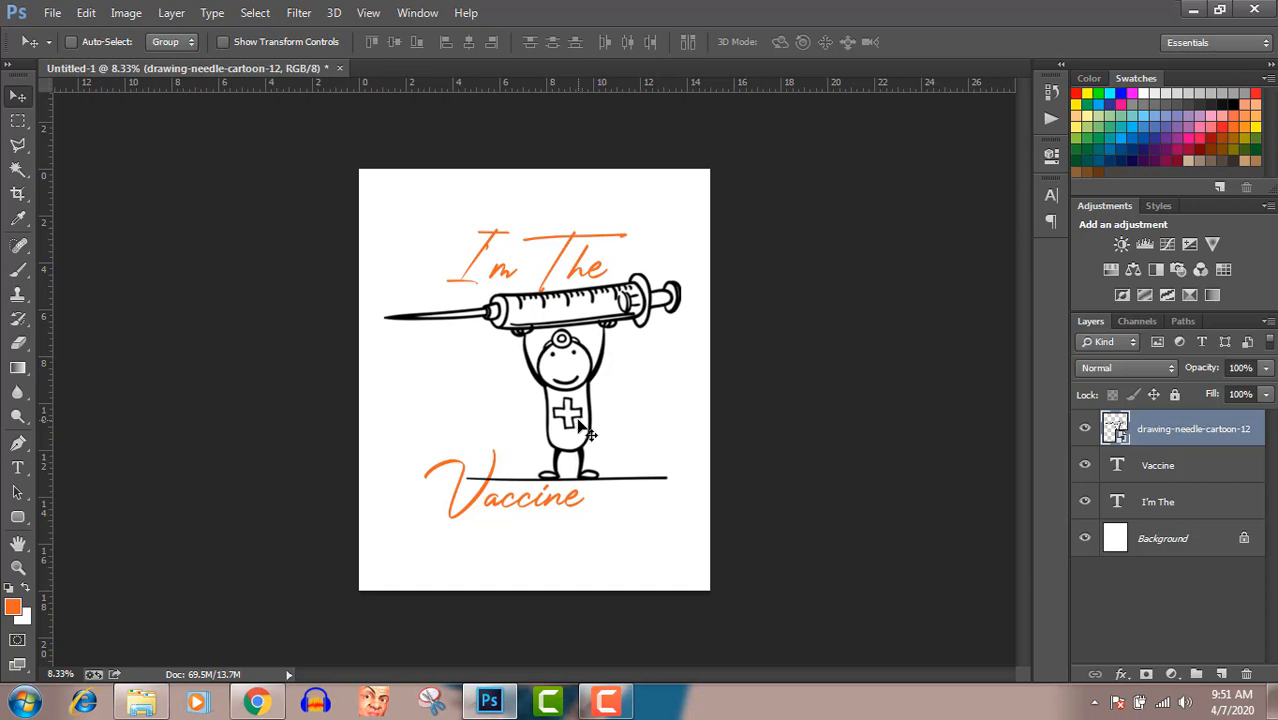
key("Down")
key("Down")
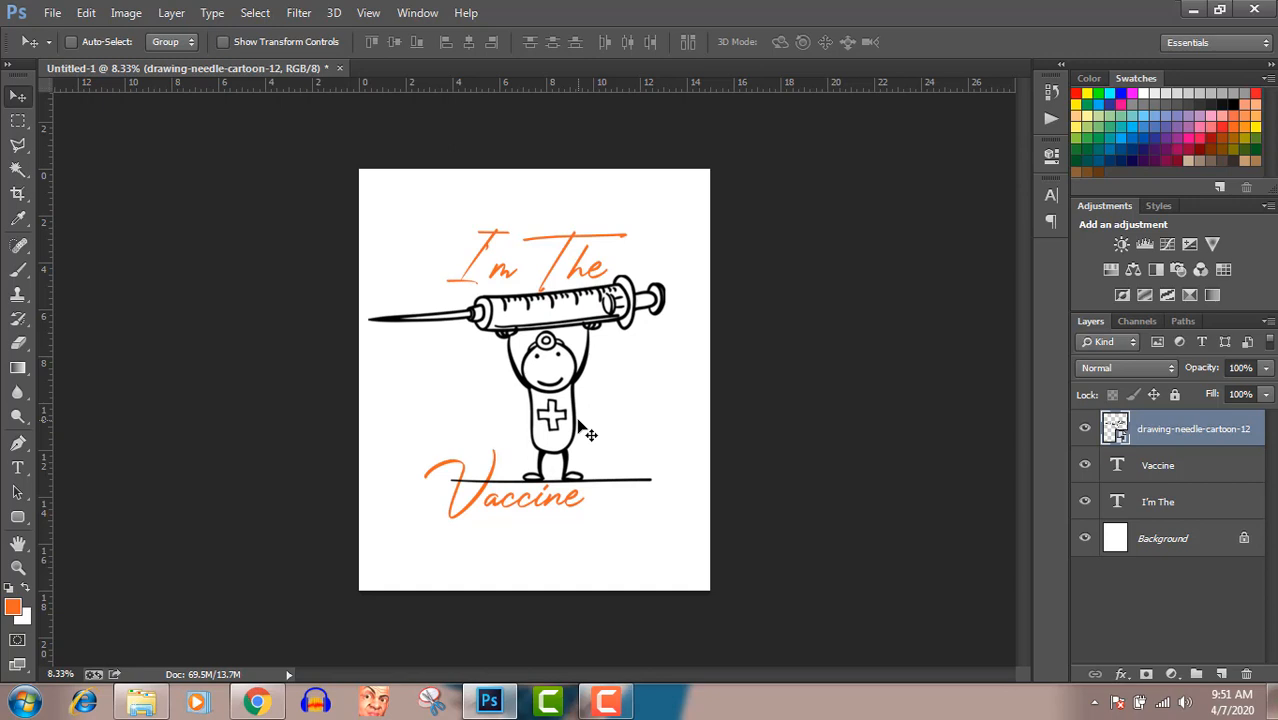
key("Up")
key("Up")
key("Up")
key("Up")
key("Up")
key("Up")
key("Up")
key("Up")
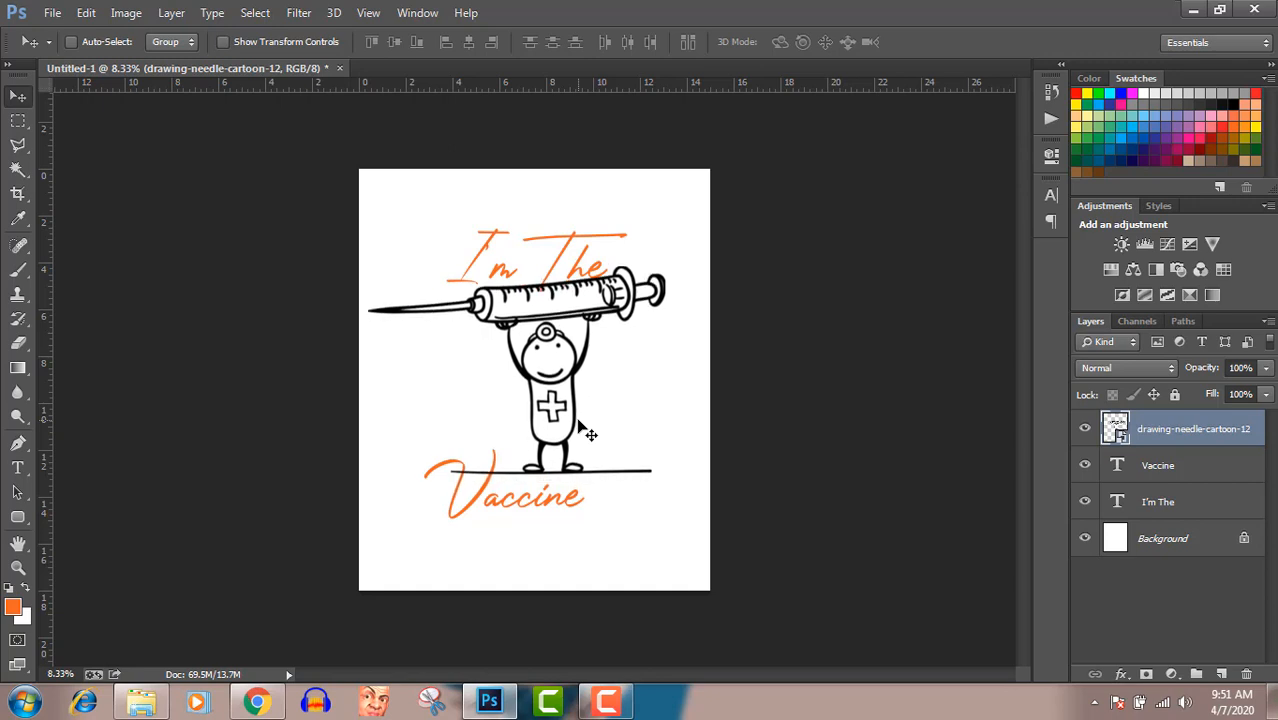
key("Down")
left_click_drag(1168, 428, 1179, 514)
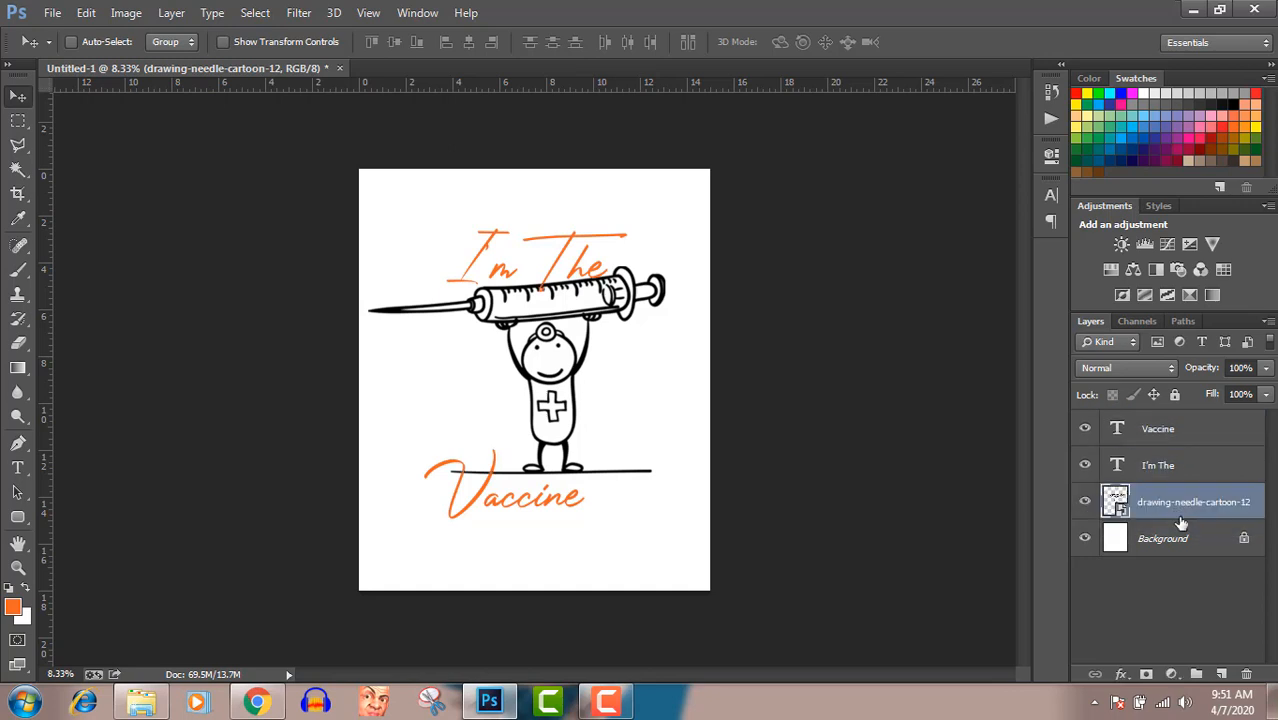
Lower the "I'm The" text slightly and move the "Vaccine" text about 1.17 in right and 0.42 in up
left_click(1166, 465)
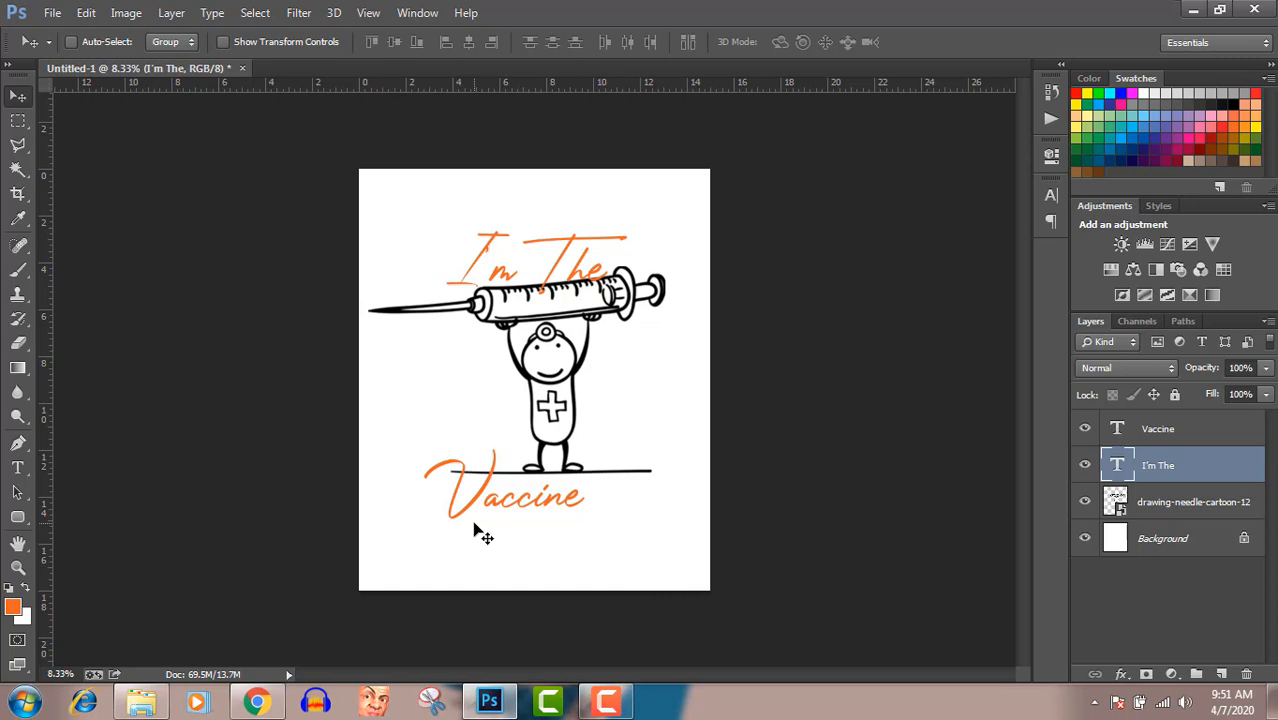
left_click(1203, 430)
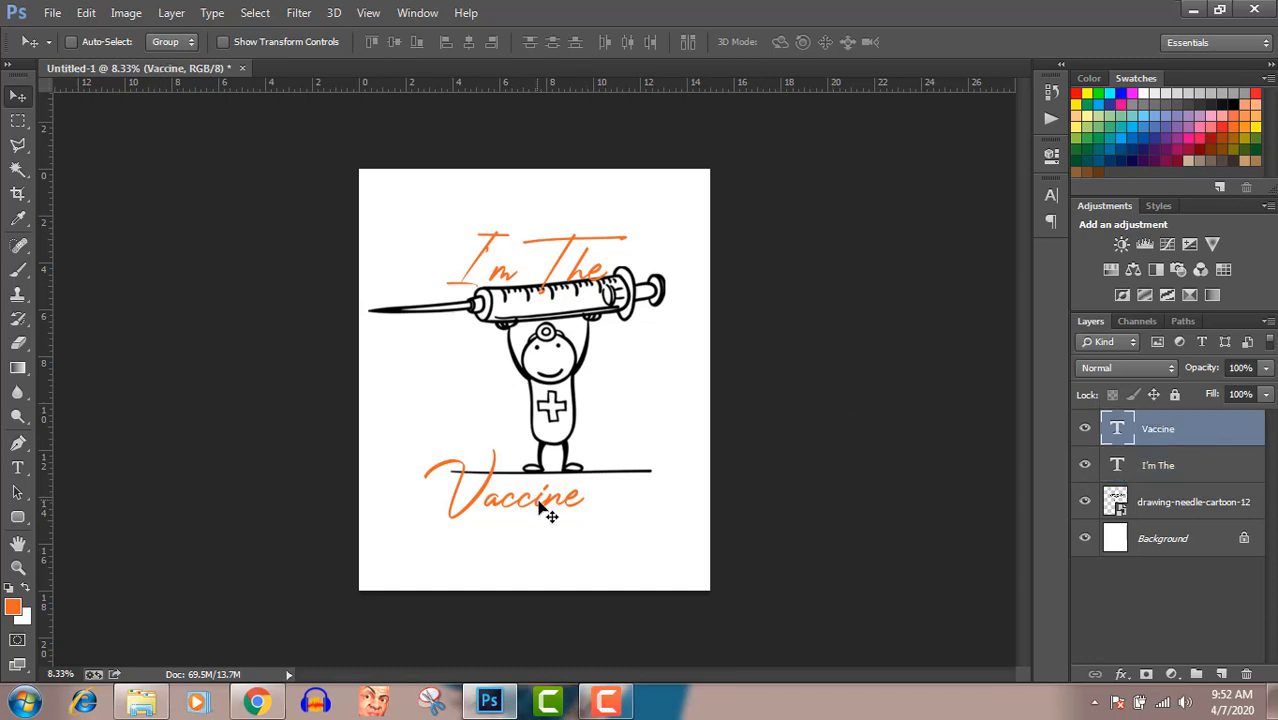
left_click_drag(540, 509, 555, 420)
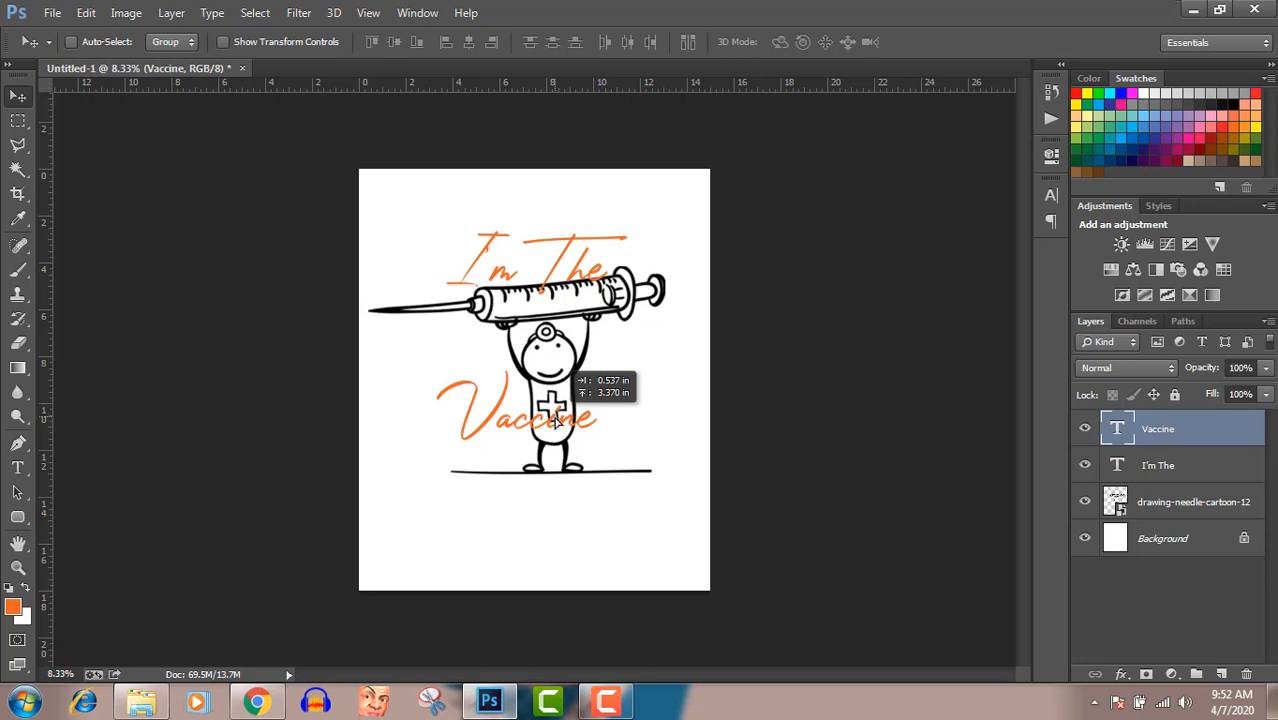
left_click_drag(555, 421, 568, 493)
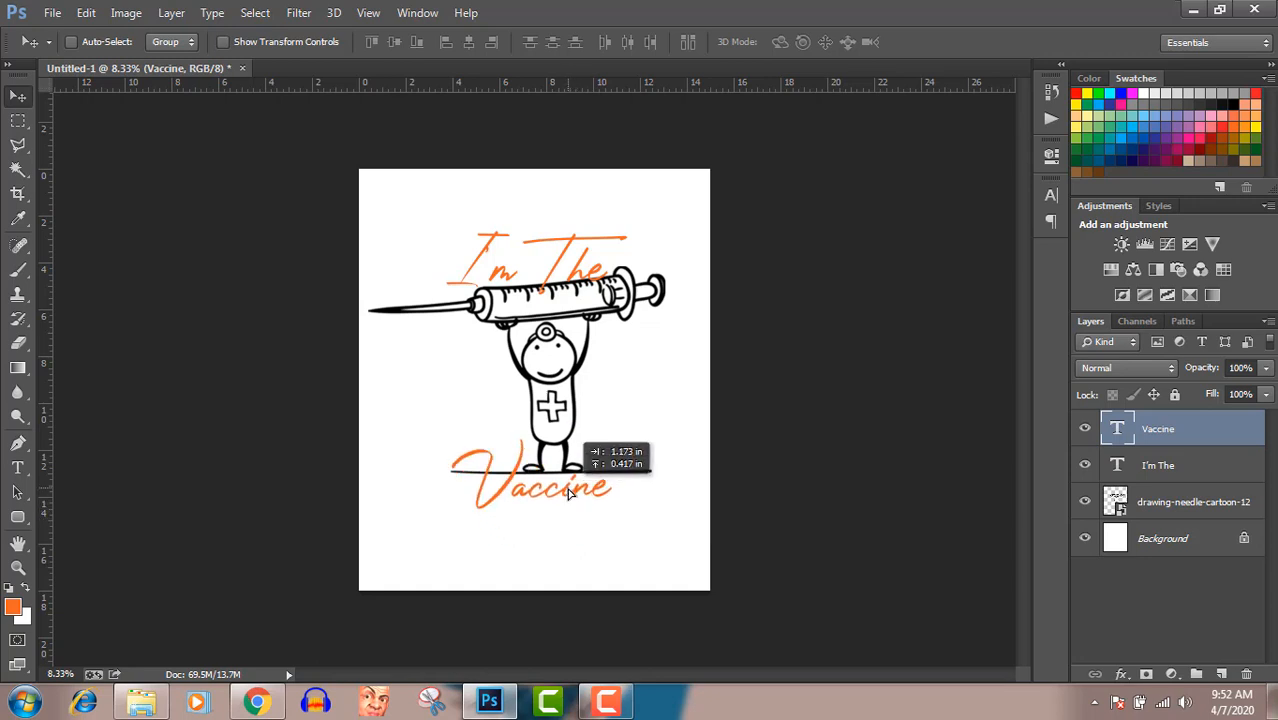
left_click_drag(568, 493, 568, 493)
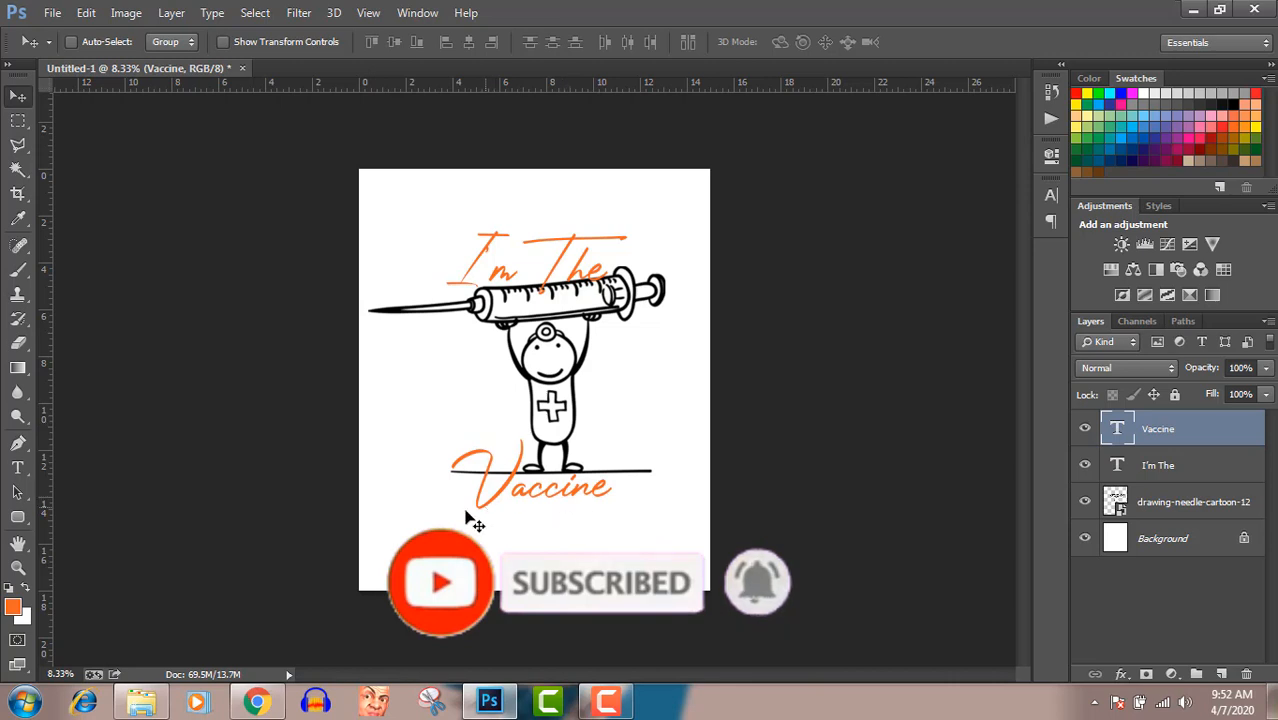
Replace the "i" in "Vaccine" with a wide gap and move the text up so the gap frames the cartoon's body
left_click(17, 467)
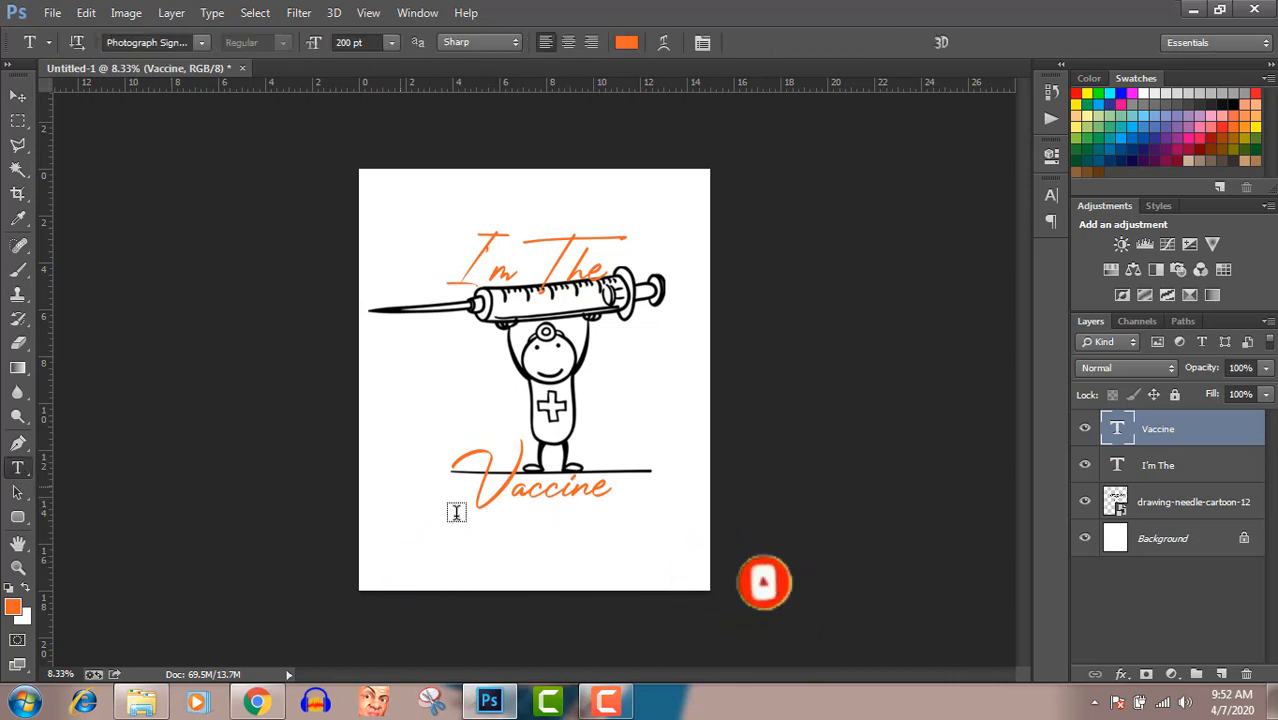
left_click(578, 486)
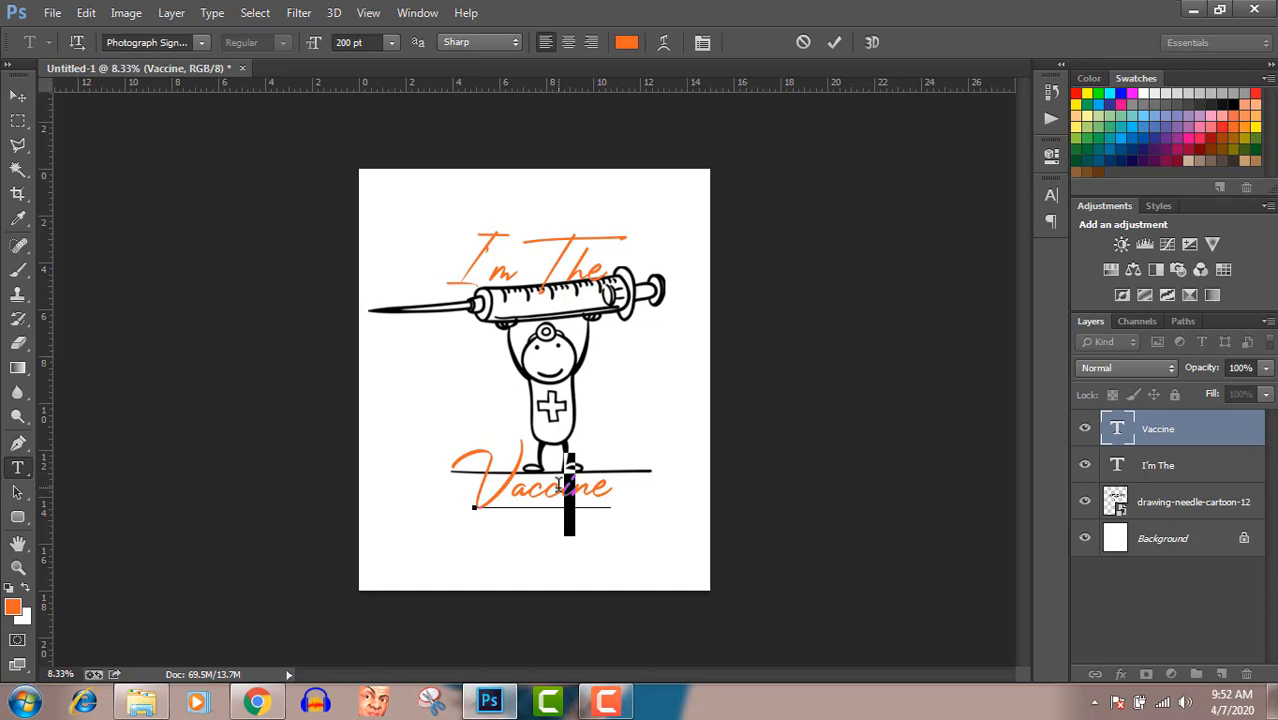
key("BackSpace")
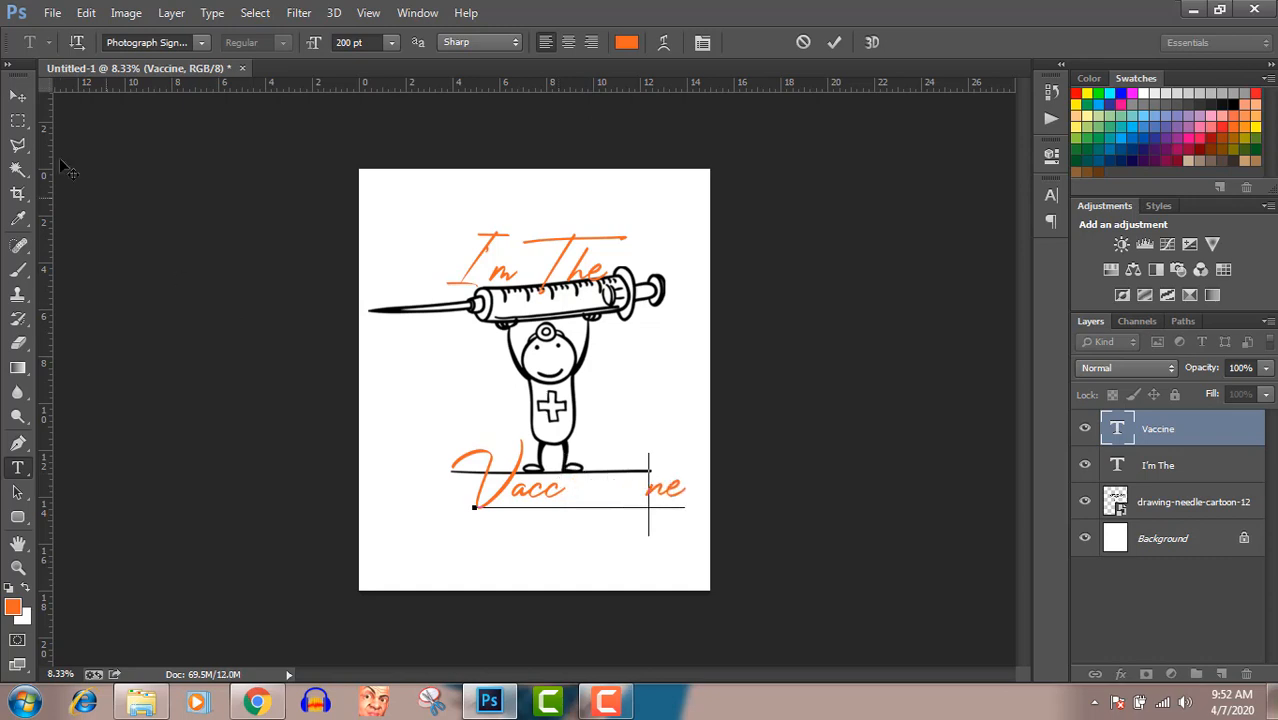
left_click(18, 96)
left_click_drag(528, 500, 475, 424)
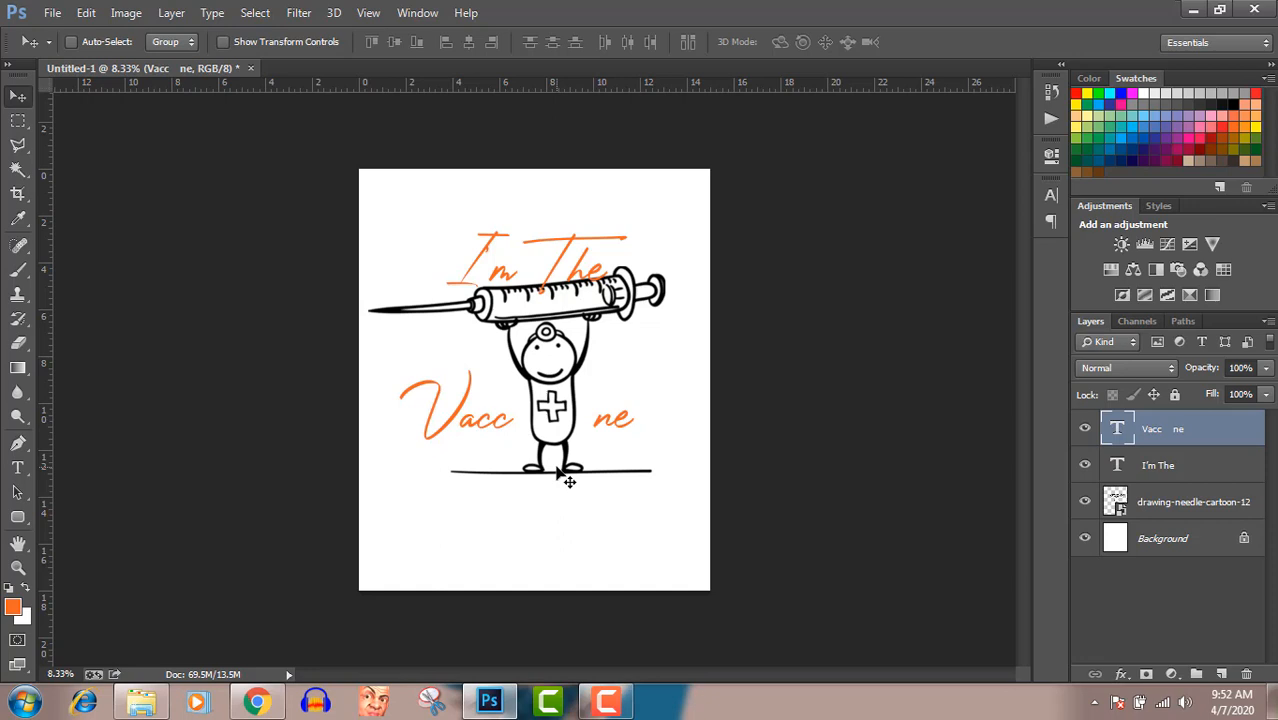
Narrow the gap in "Vacc ne" and shift the text so the cartoon's body sits between the two parts as the "i"
left_click(17, 467)
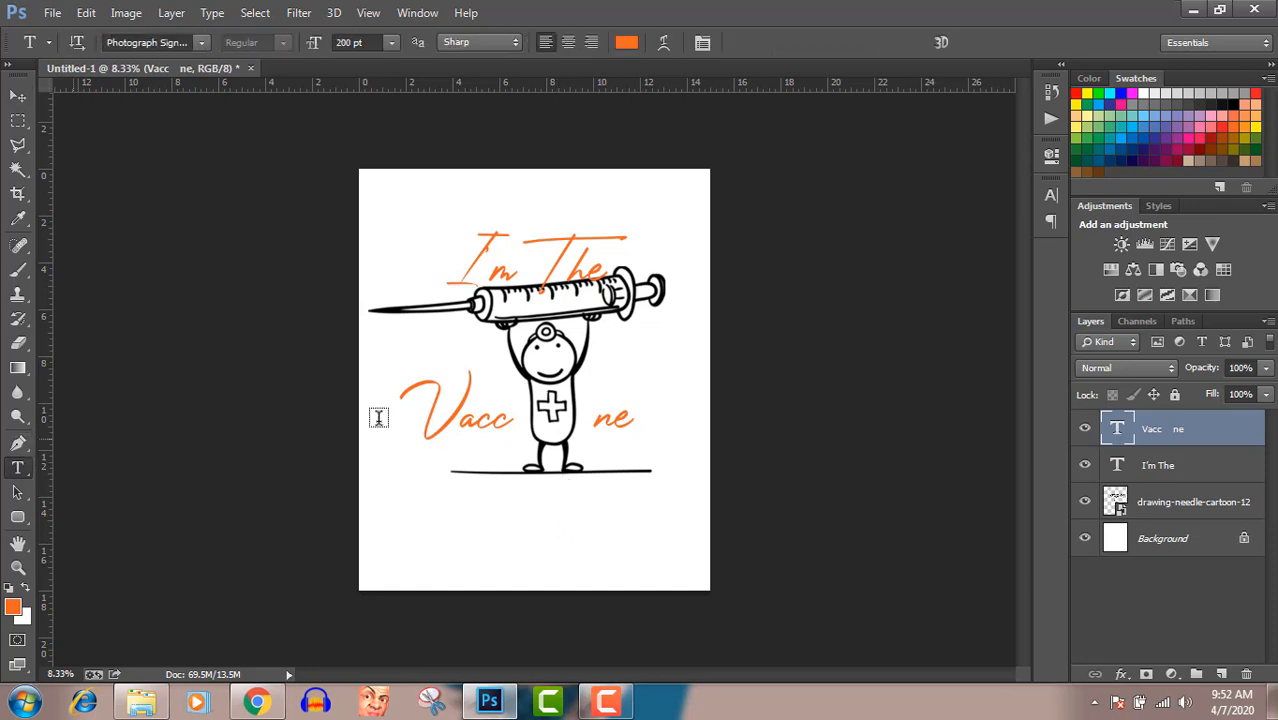
left_click(588, 421)
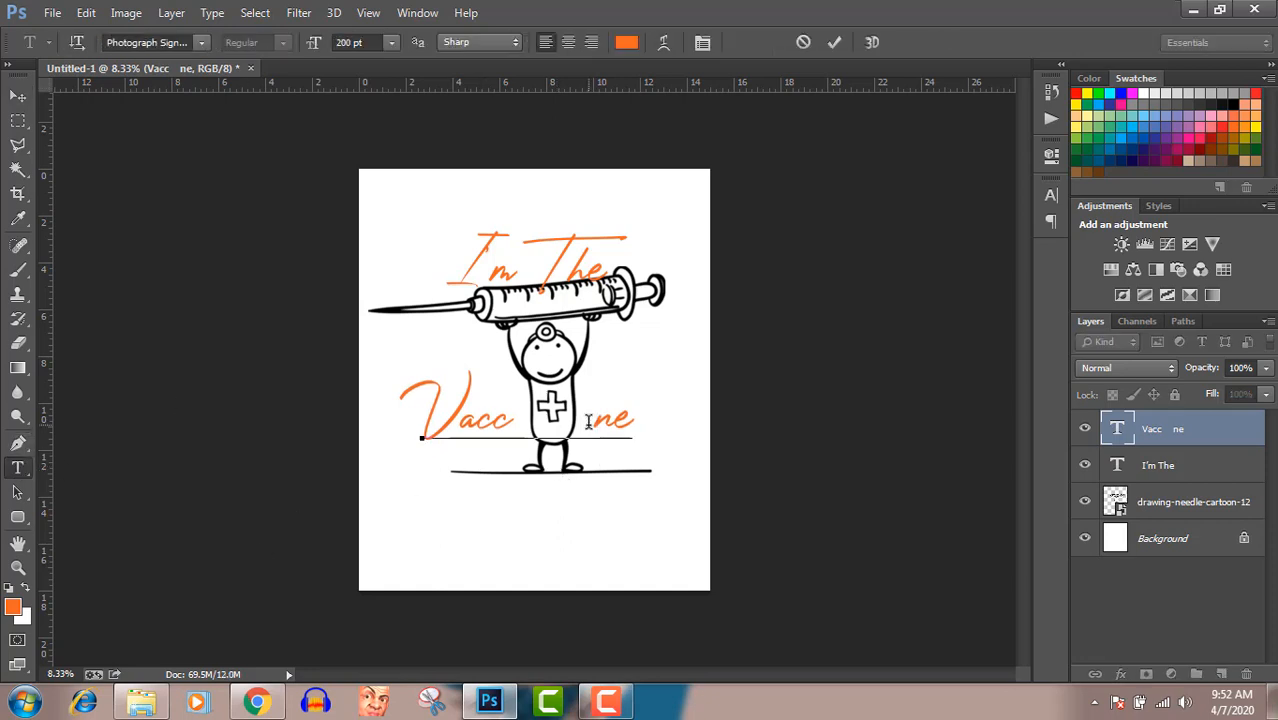
key("BackSpace")
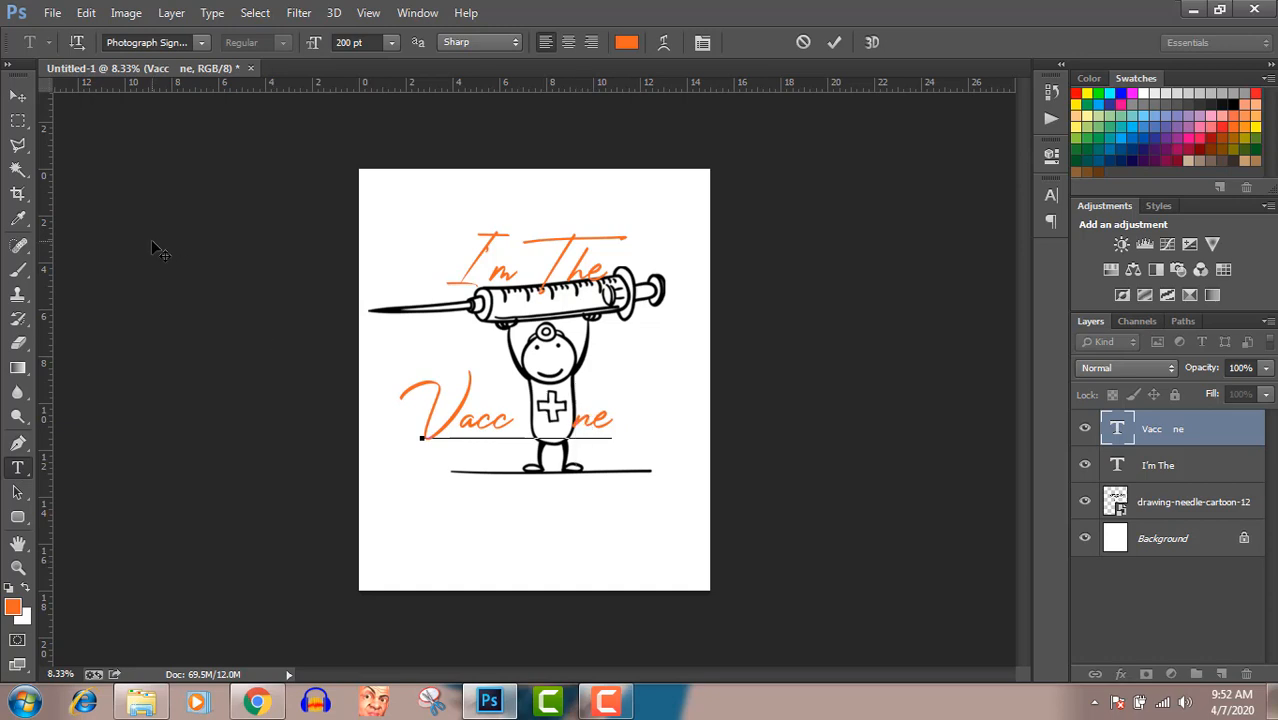
left_click(15, 97)
left_click_drag(439, 427, 453, 430)
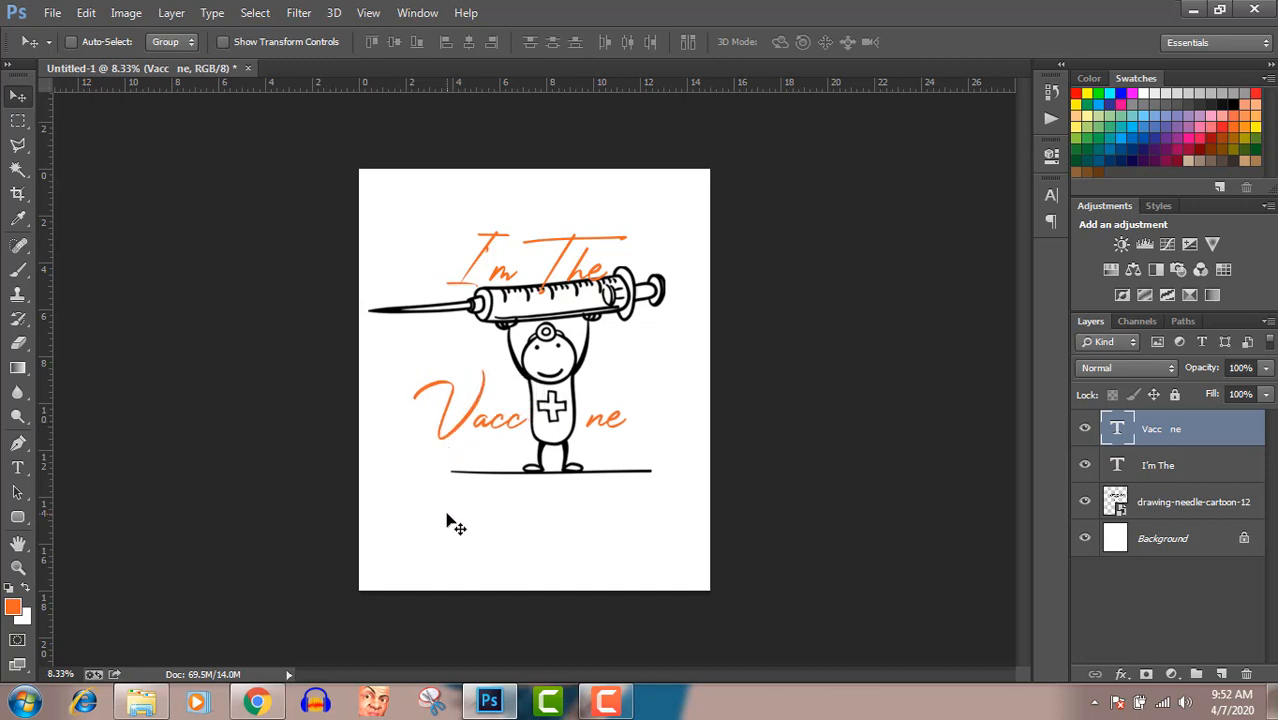
key("Left")
key("Left")
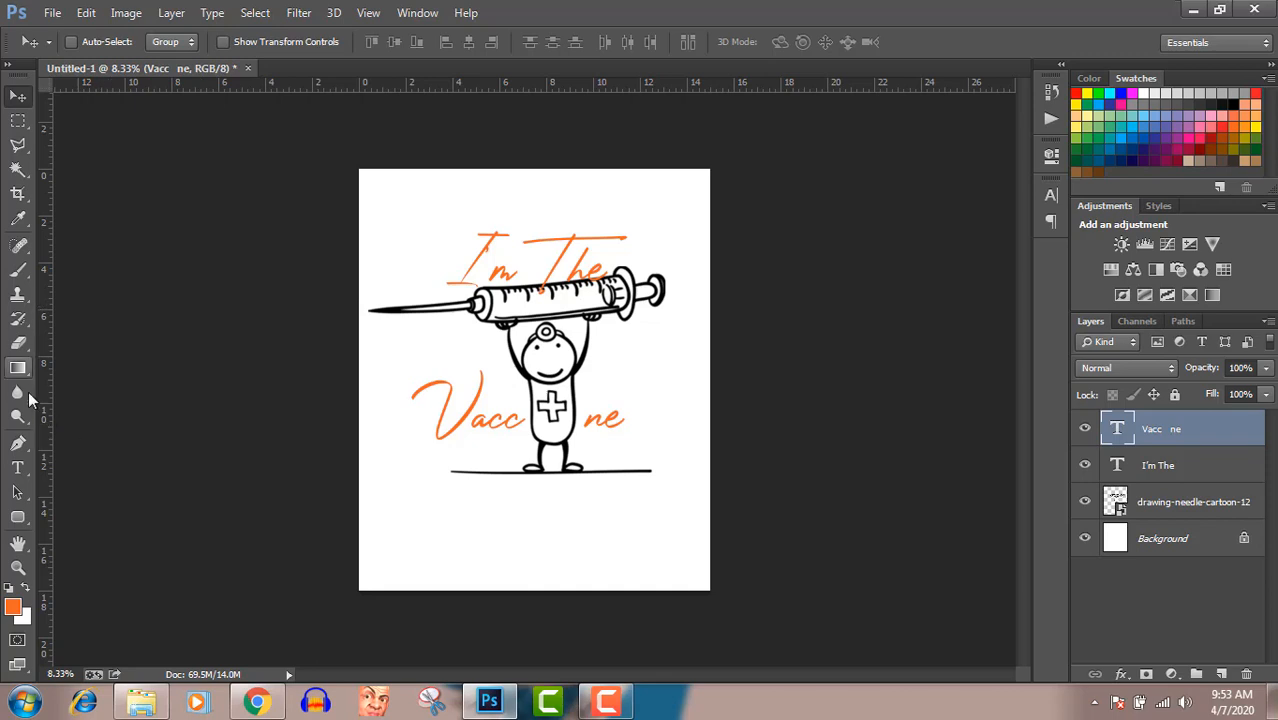
Trace the cross on the cartoon's body as an orange Pen-tool shape about 351 × 372 px, directly above the Background layer
left_click(18, 449)
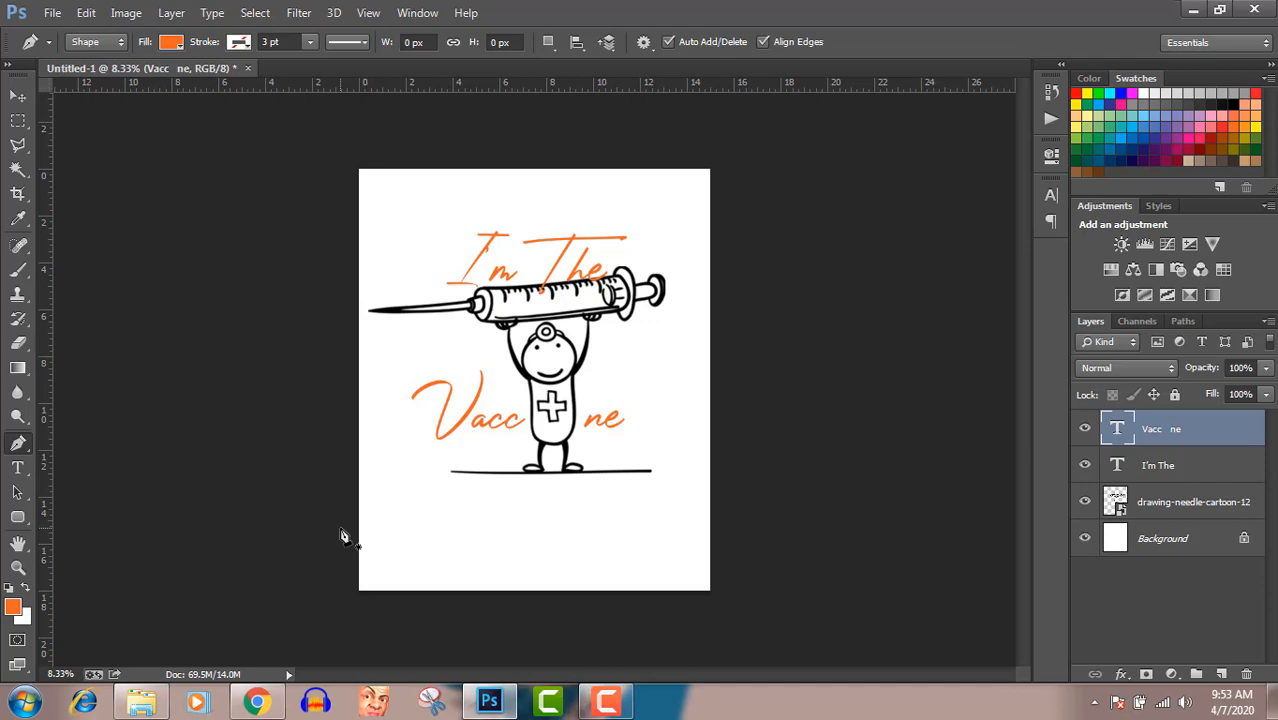
scroll(340, 535, "up", 4)
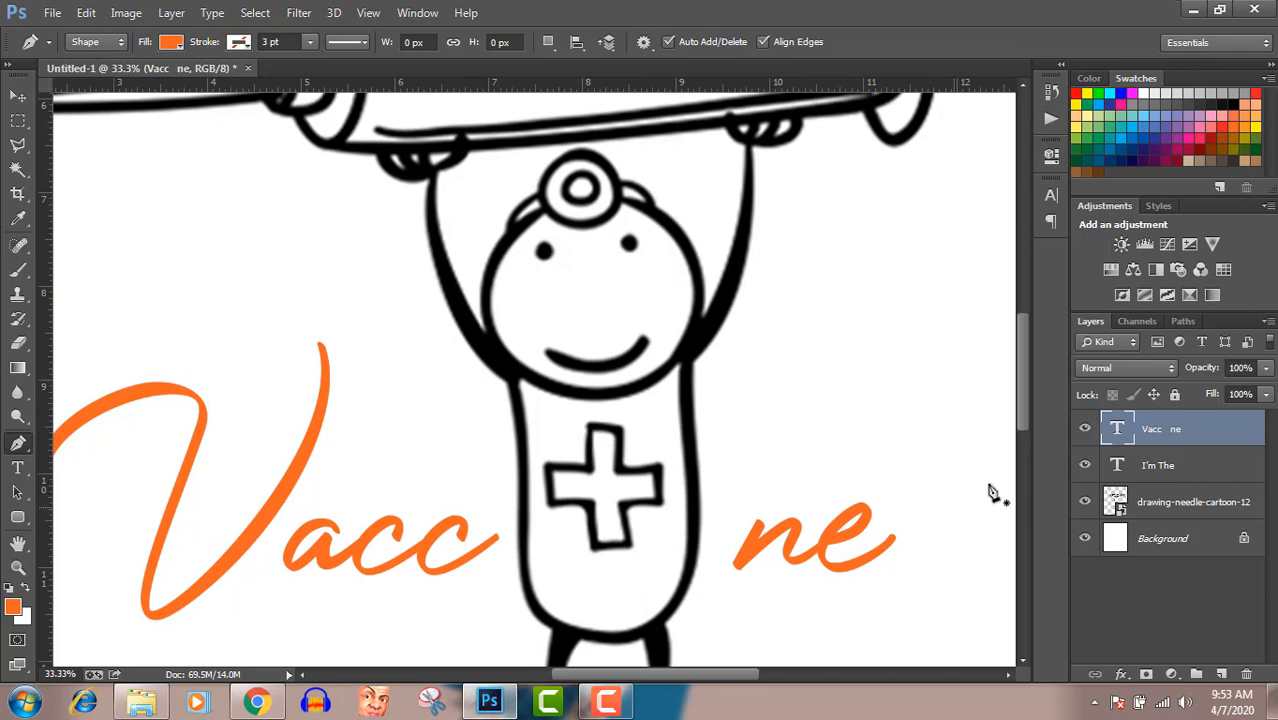
left_click(1204, 508)
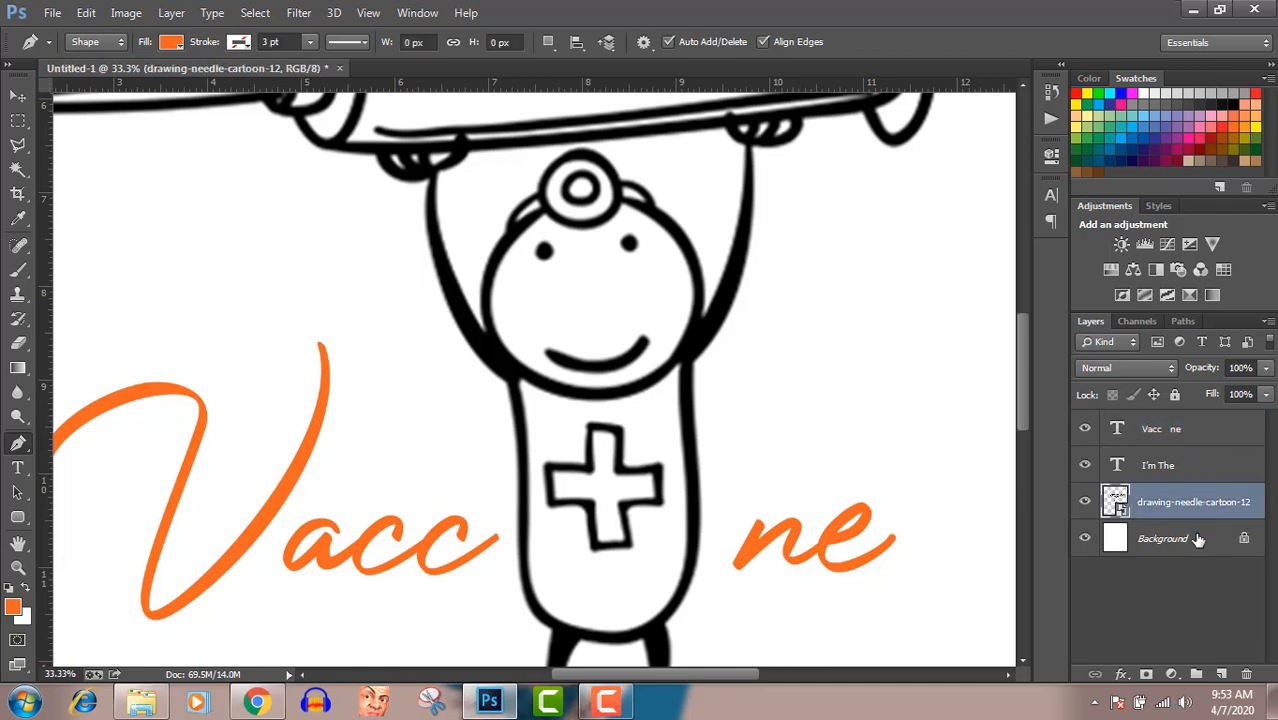
left_click(1196, 538)
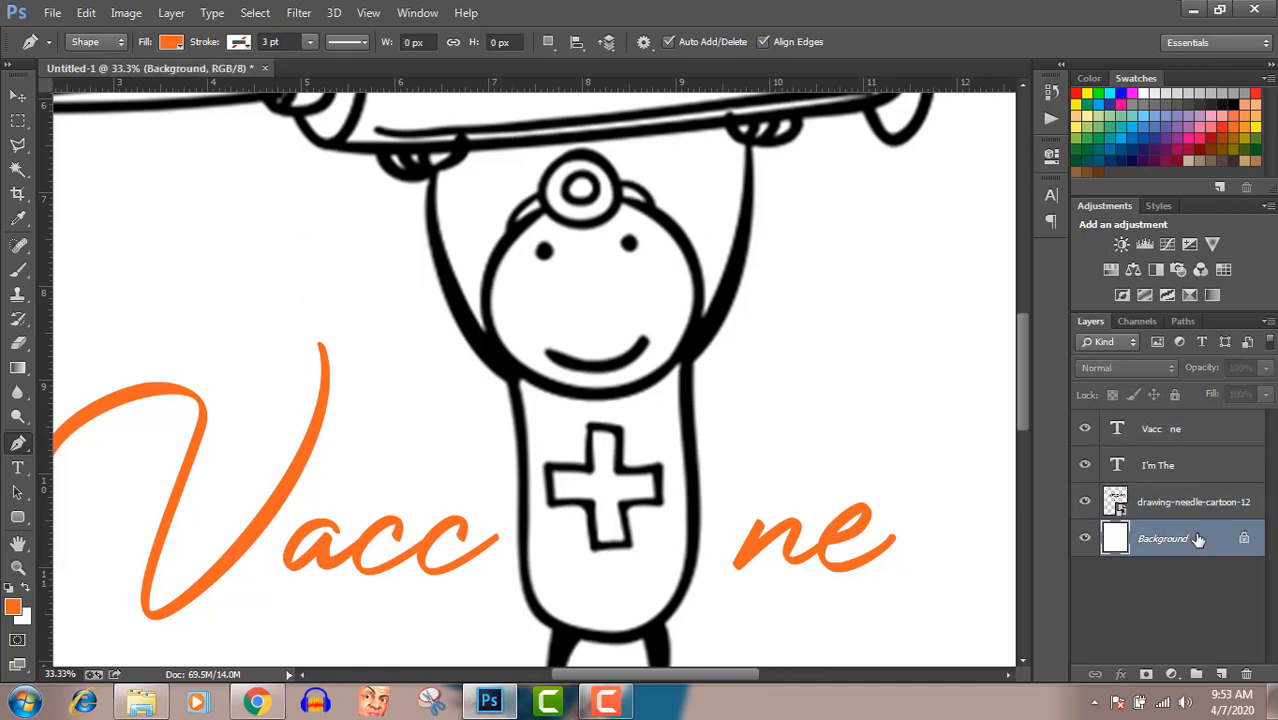
left_click(590, 431)
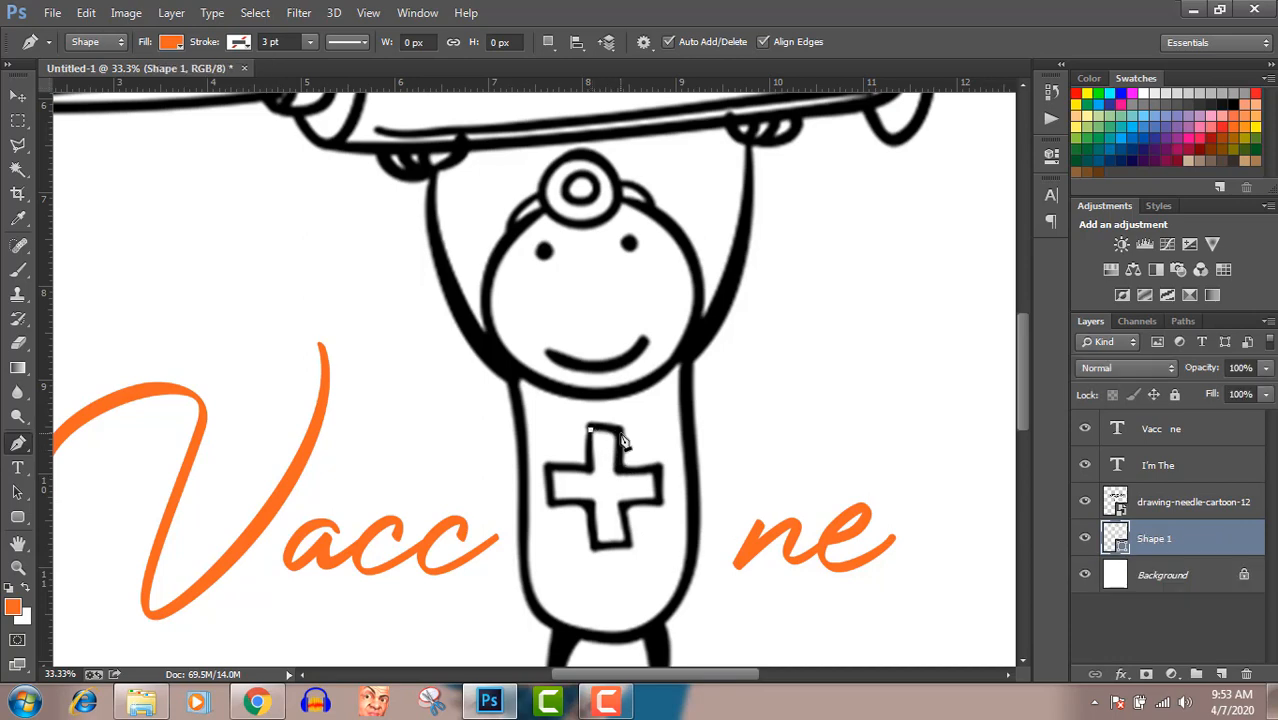
left_click(619, 433)
left_click(619, 470)
left_click(657, 469)
left_click(657, 500)
left_click(623, 507)
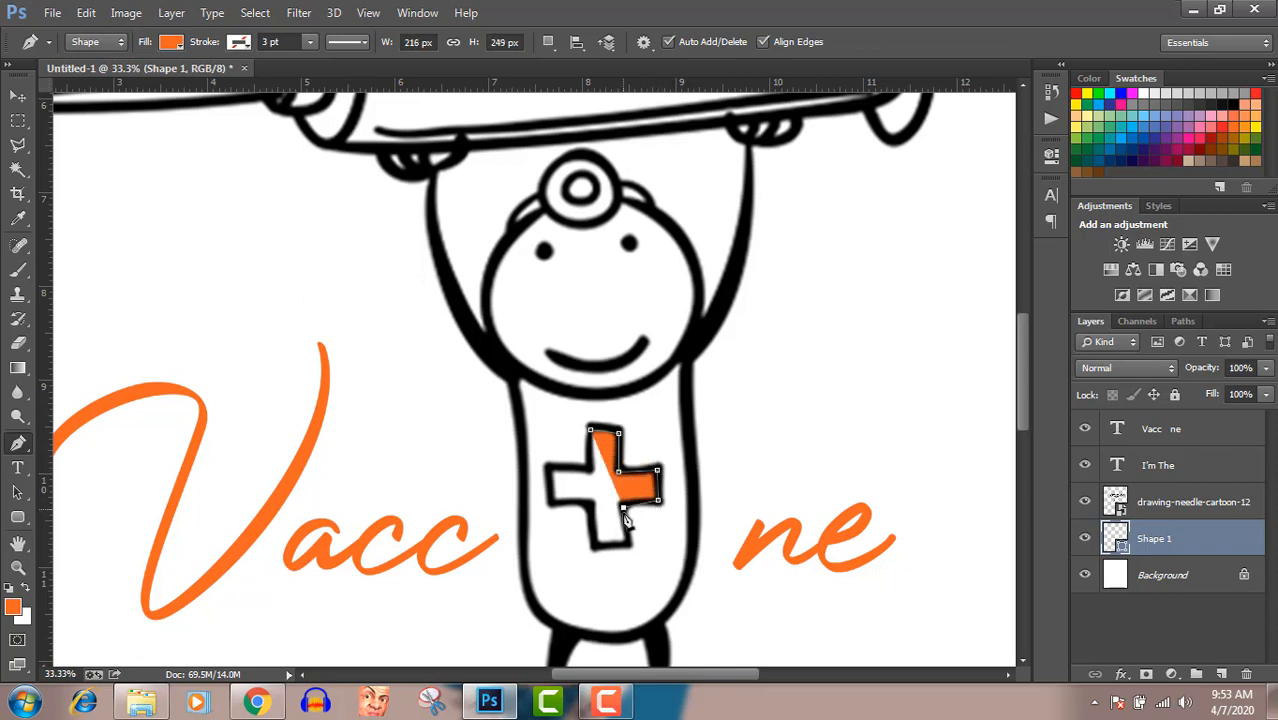
left_click(627, 541)
left_click(597, 546)
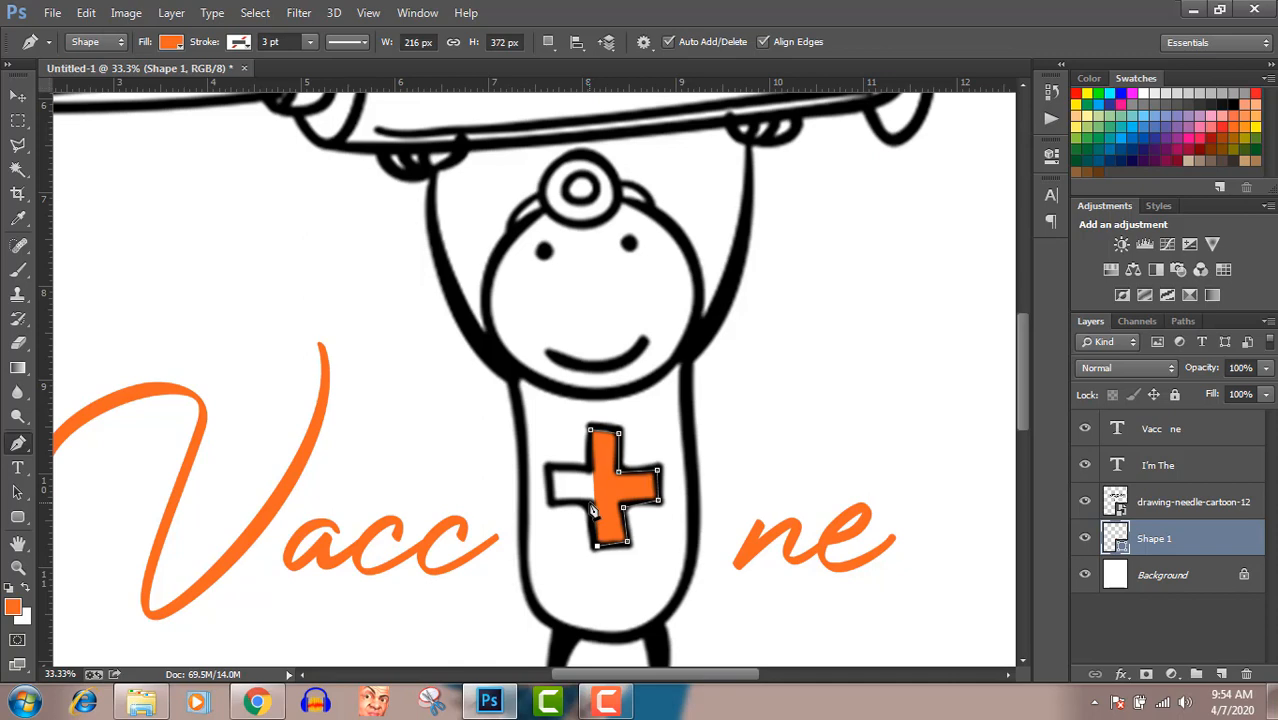
left_click(590, 503)
left_click(553, 503)
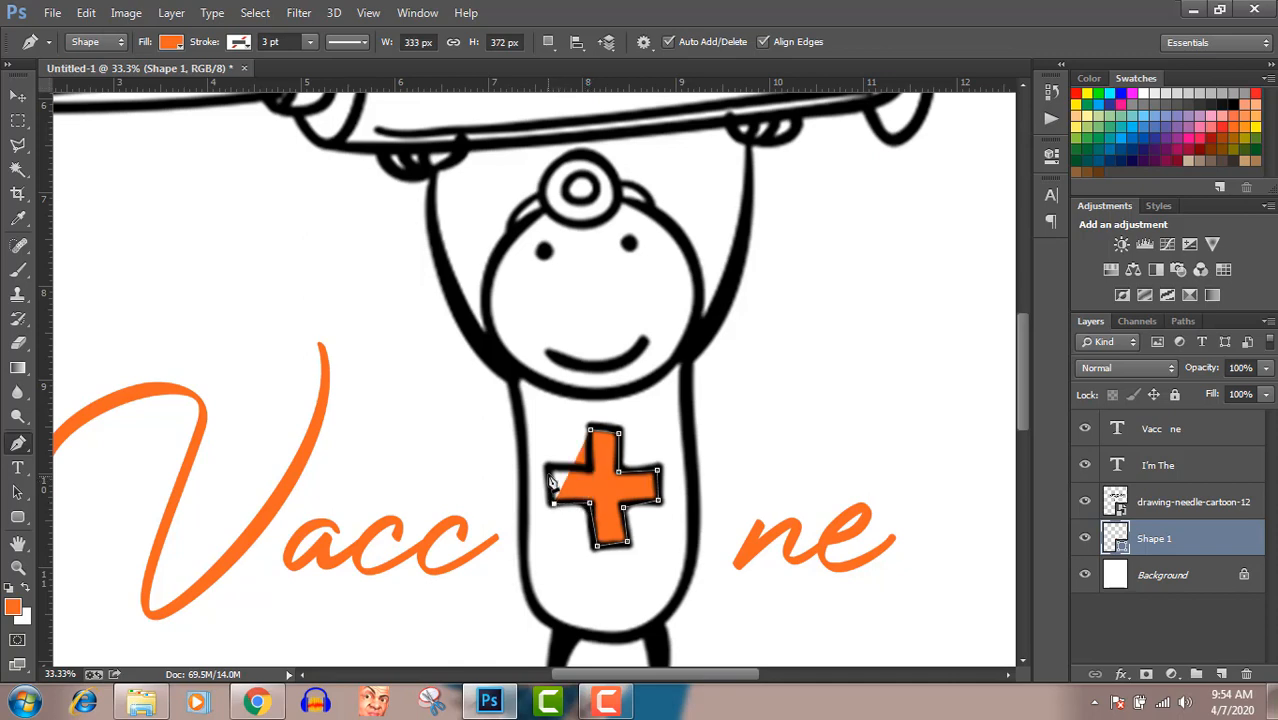
left_click(548, 470)
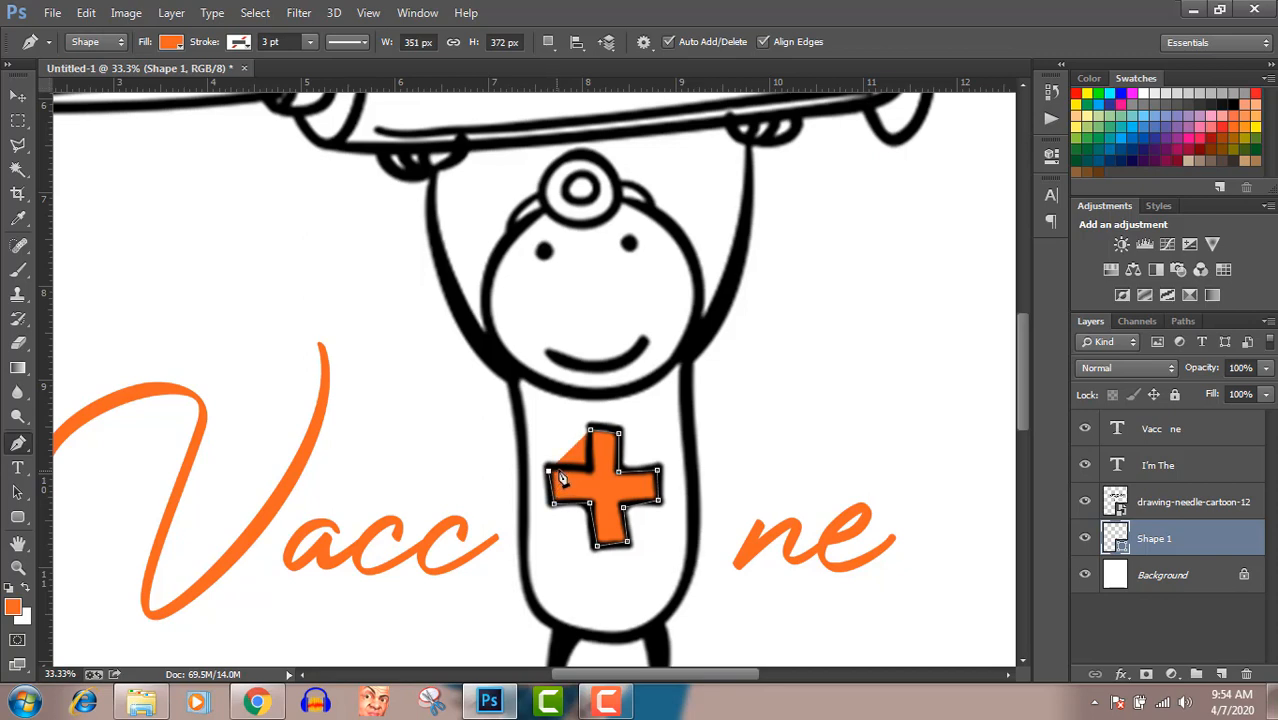
left_click(588, 466)
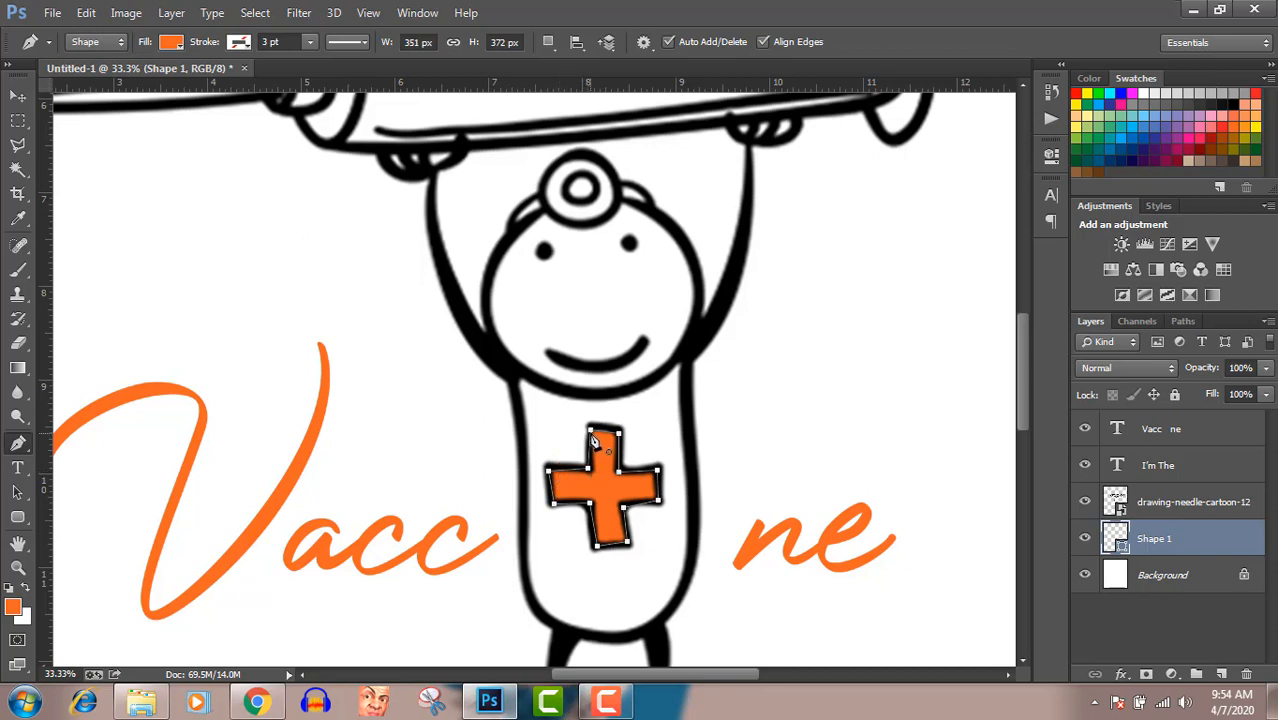
left_click(591, 435)
left_click(17, 95)
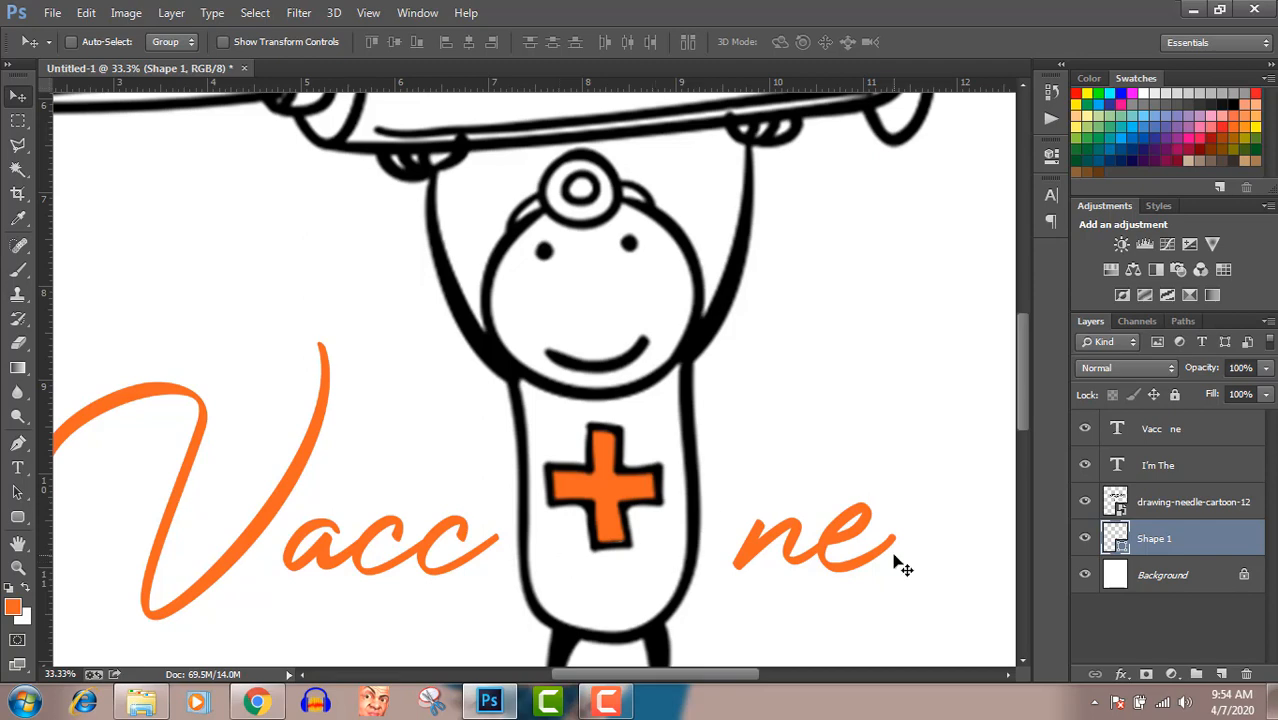
Recolor the cross shape's fill to green 00ff00
double_click(1117, 535)
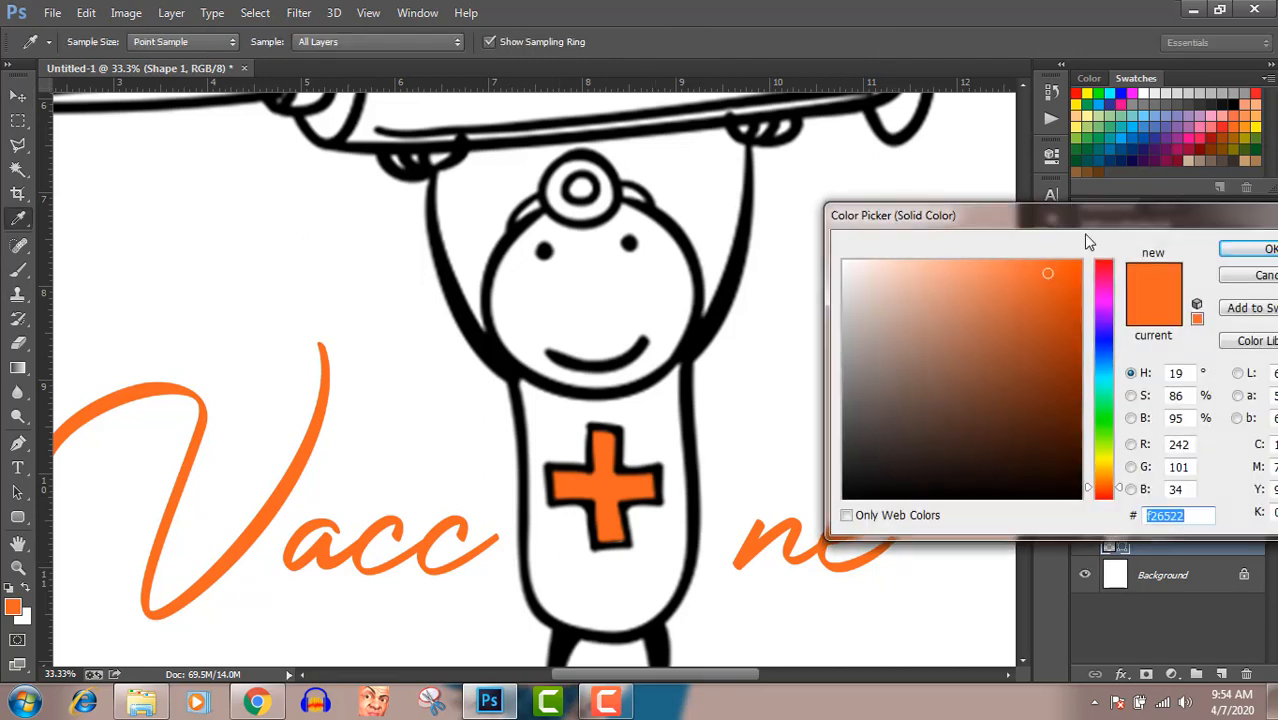
left_click(1107, 90)
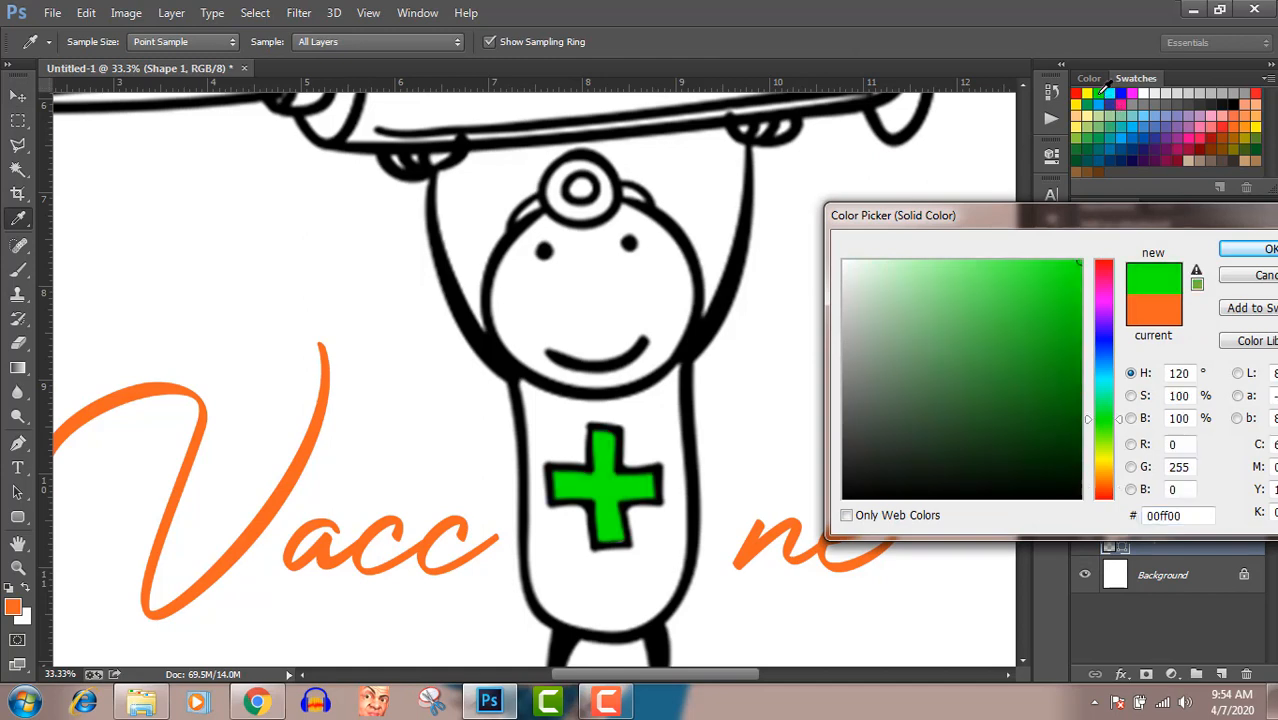
left_click(1249, 251)
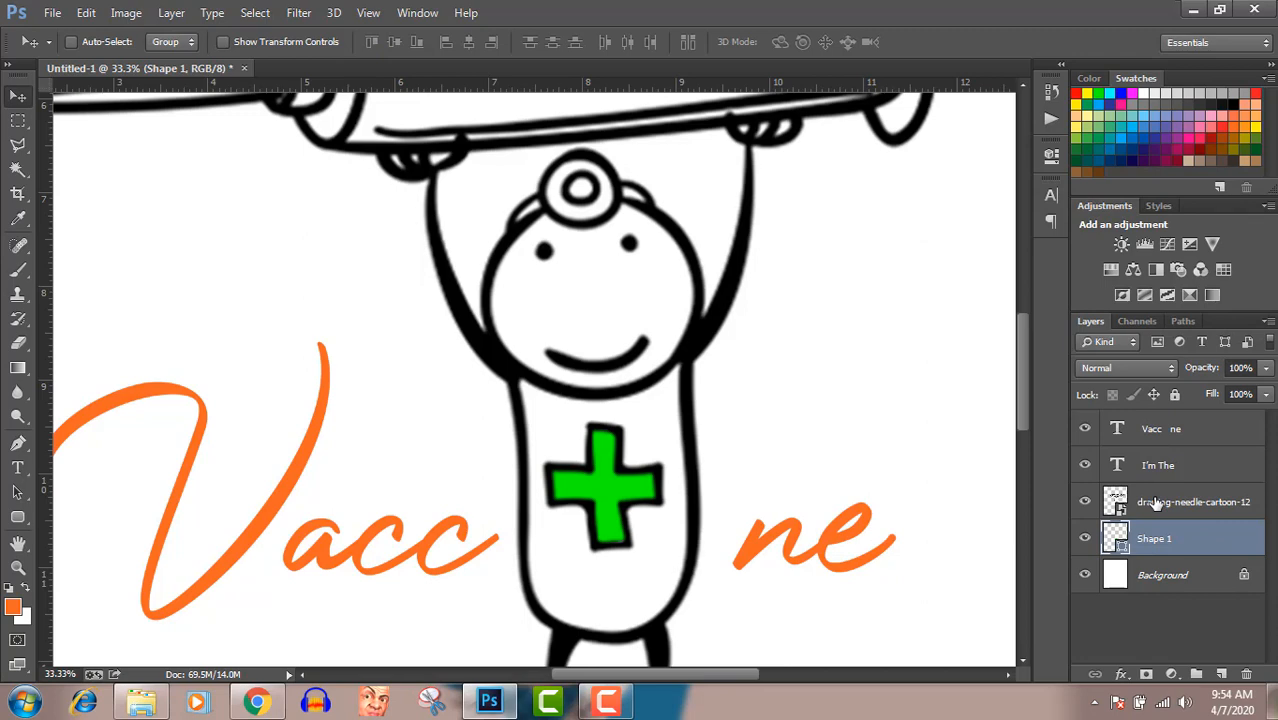
Trace the cartoon's left foot as a closed green Pen-tool shape about 220 × 80 px, beneath the cartoon layer
key("ctrl+0")
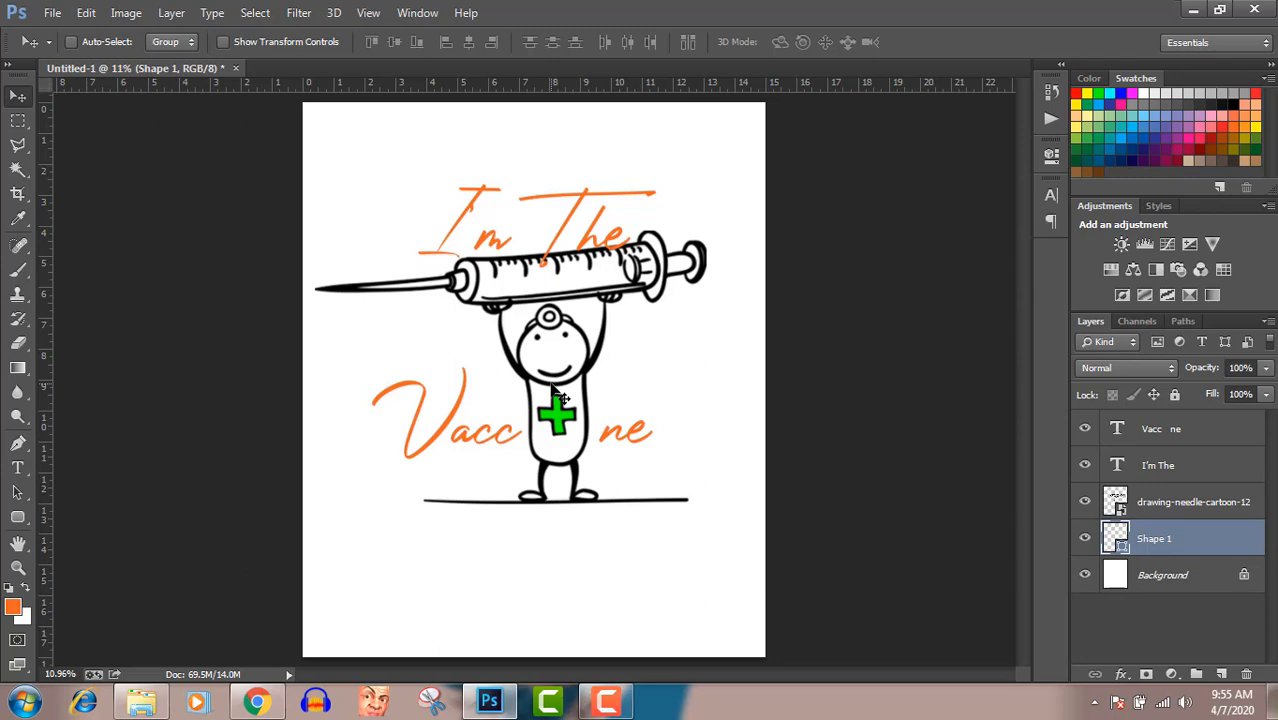
key("ctrl+plus")
key("ctrl+plus")
key("ctrl+plus")
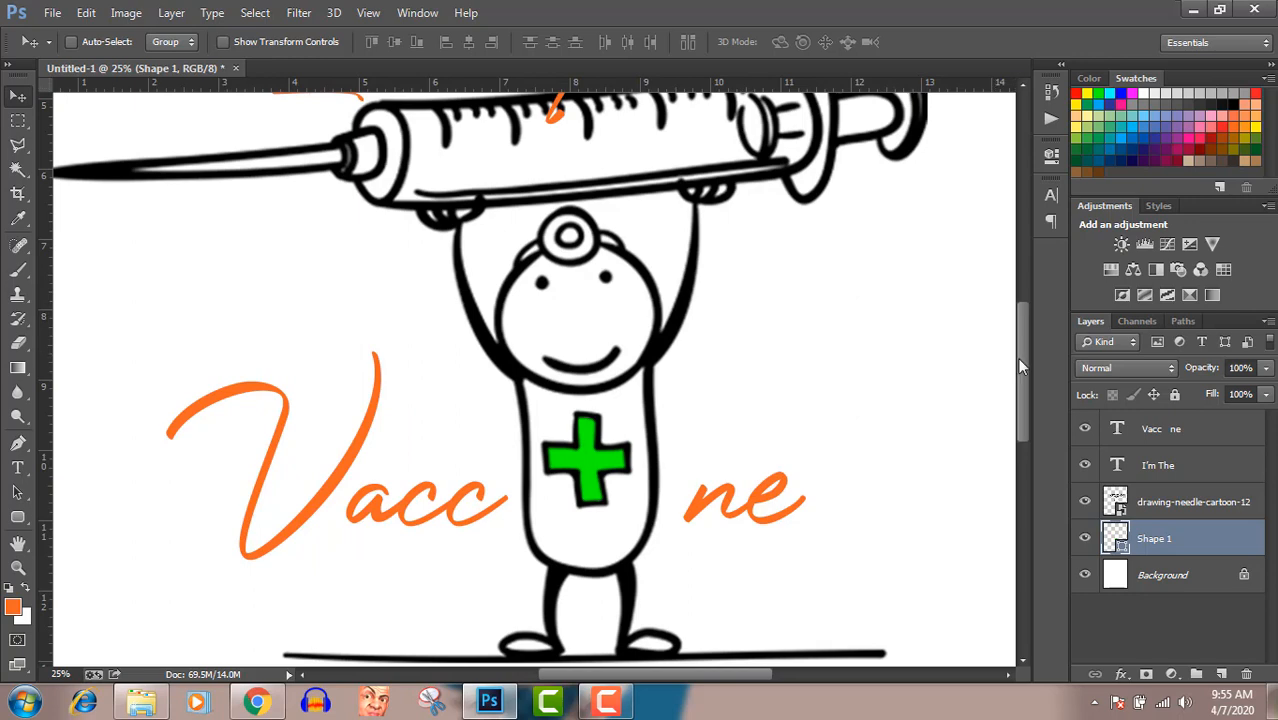
mouse_move(1022, 366)
left_mouse_down()
mouse_move(1022, 395)
mouse_move(1022, 383)
left_mouse_up()
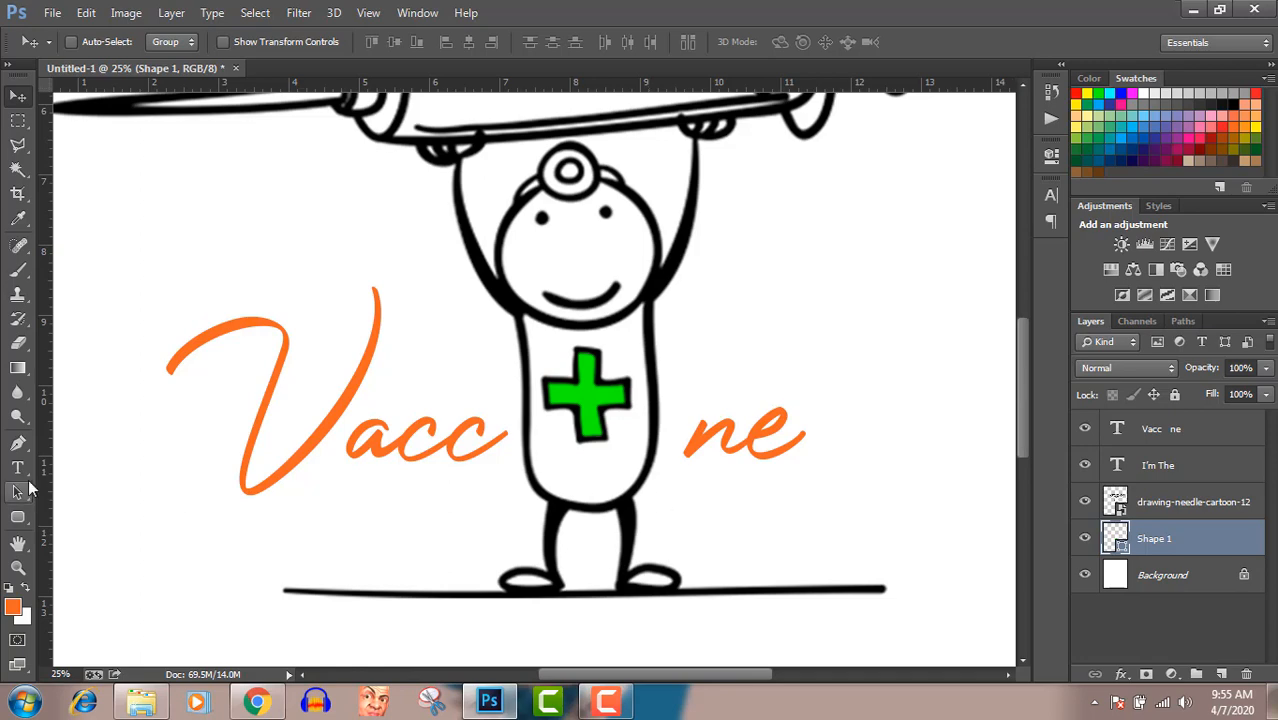
left_click(17, 445)
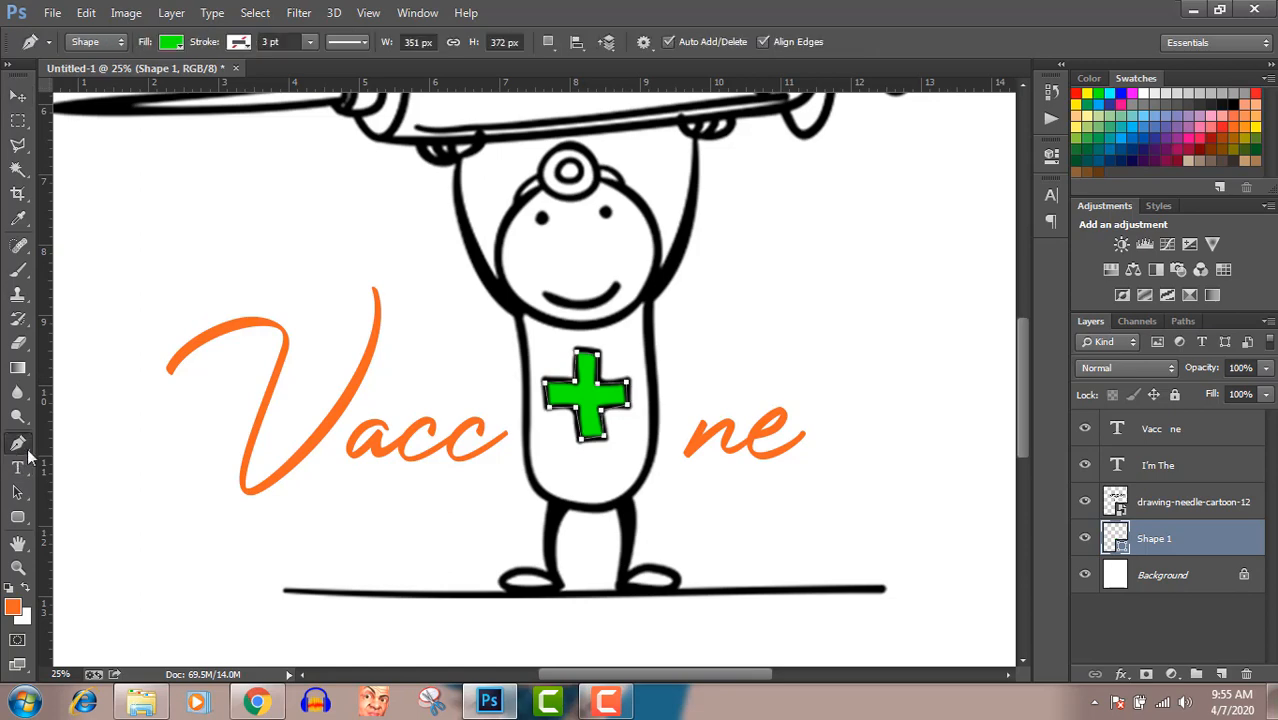
left_click(512, 586)
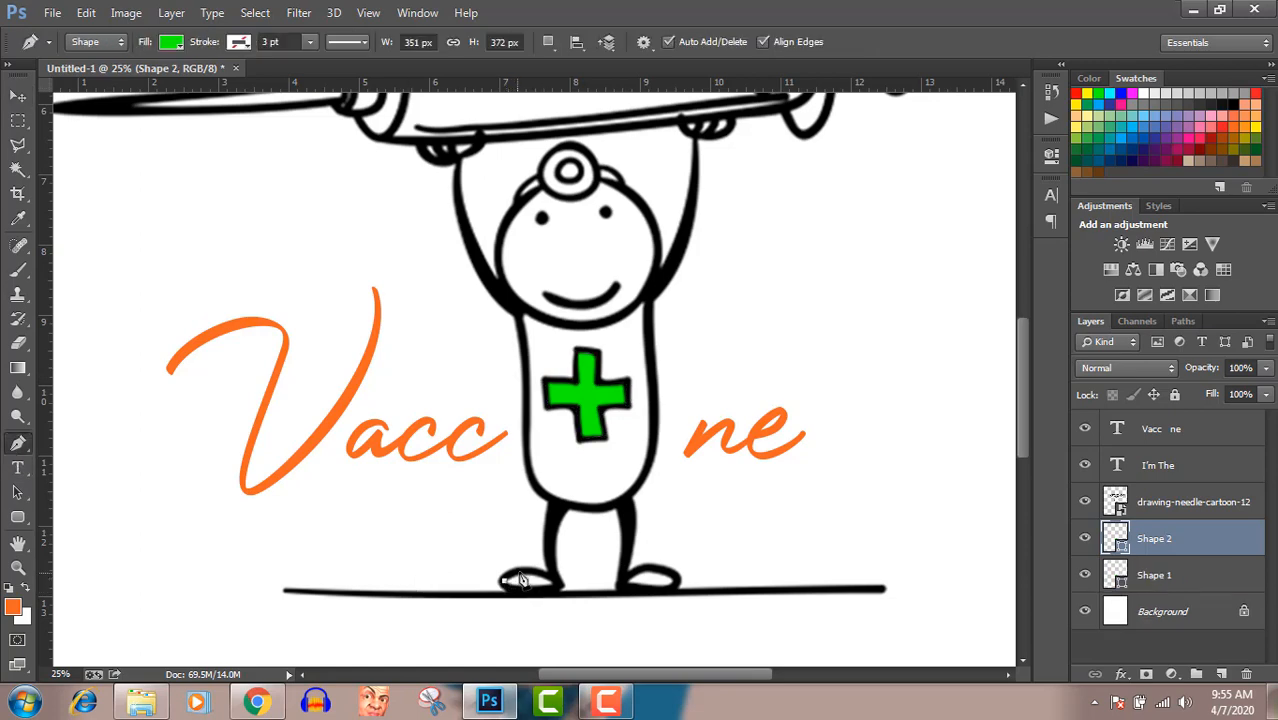
left_click(520, 572)
left_click(544, 574)
left_click(556, 583)
left_click(534, 591)
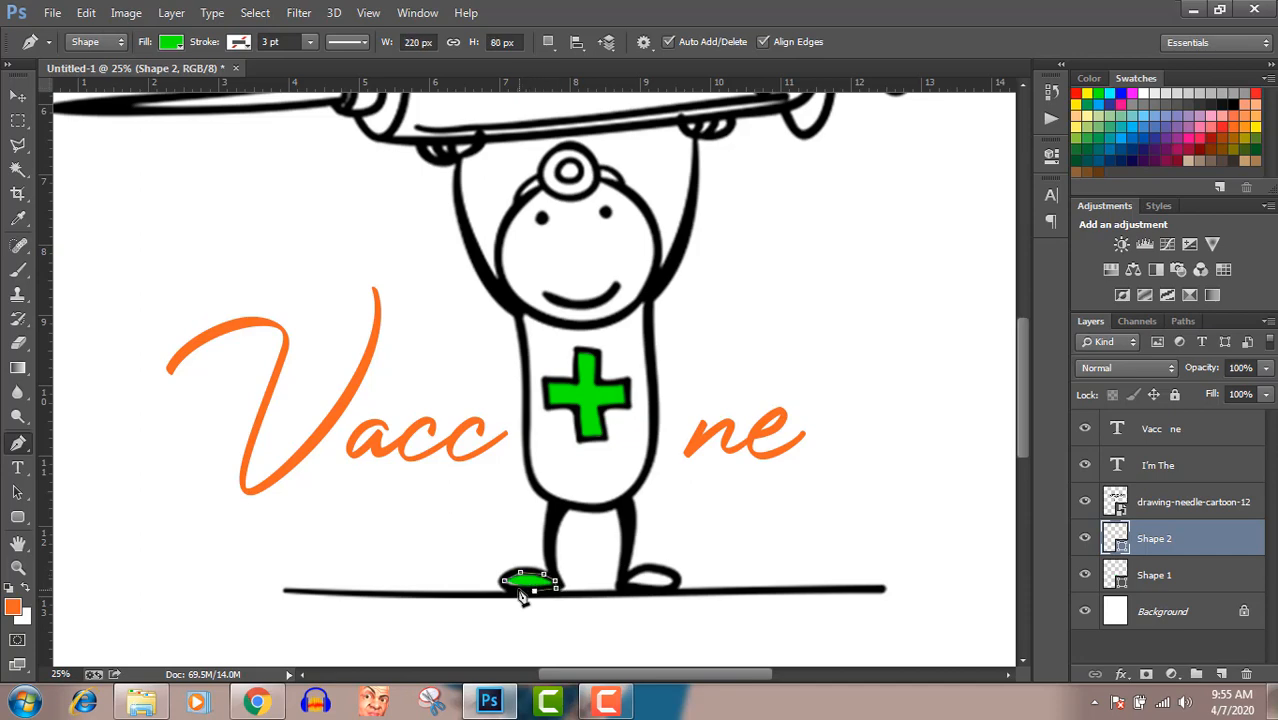
left_click(508, 587)
left_click(508, 587)
Trace the cartoon's right foot as a closed green Pen-tool shape about 216 × 88 px, beneath the cartoon layer
left_click(630, 582)
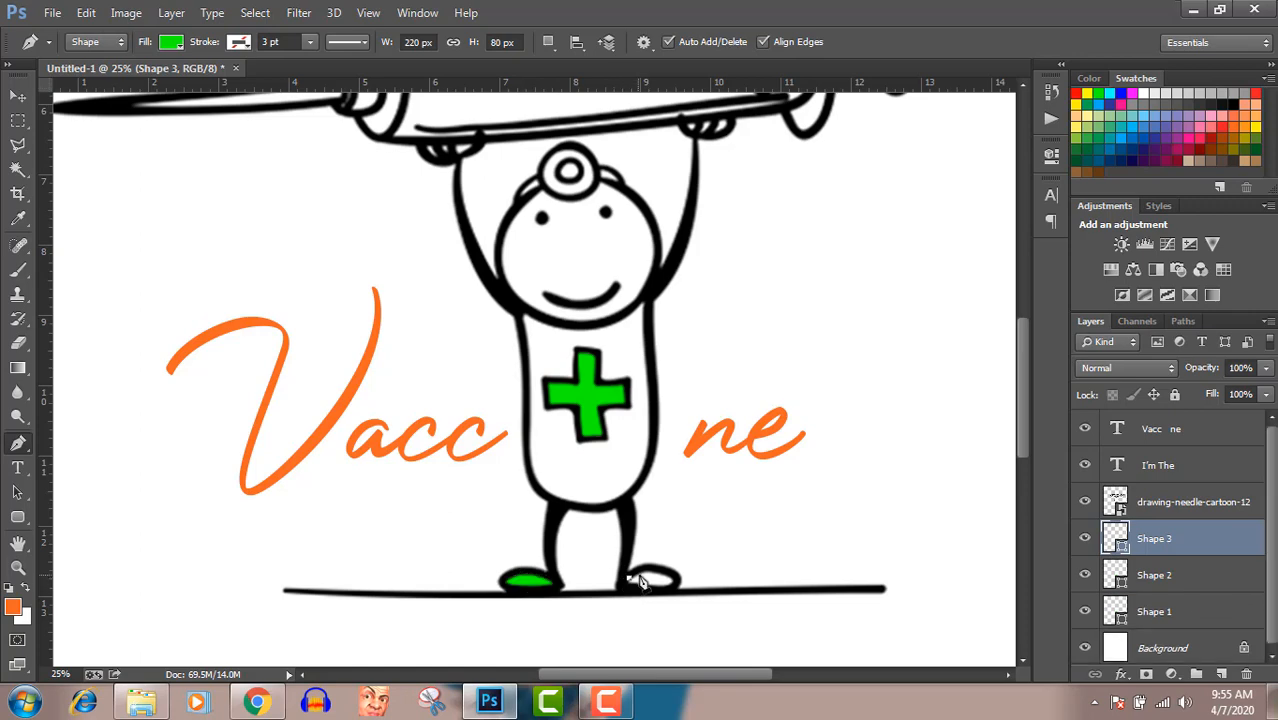
left_click(643, 569)
left_click(657, 570)
left_click(676, 584)
left_click(665, 590)
left_click(660, 590)
left_click(635, 588)
left_click(630, 586)
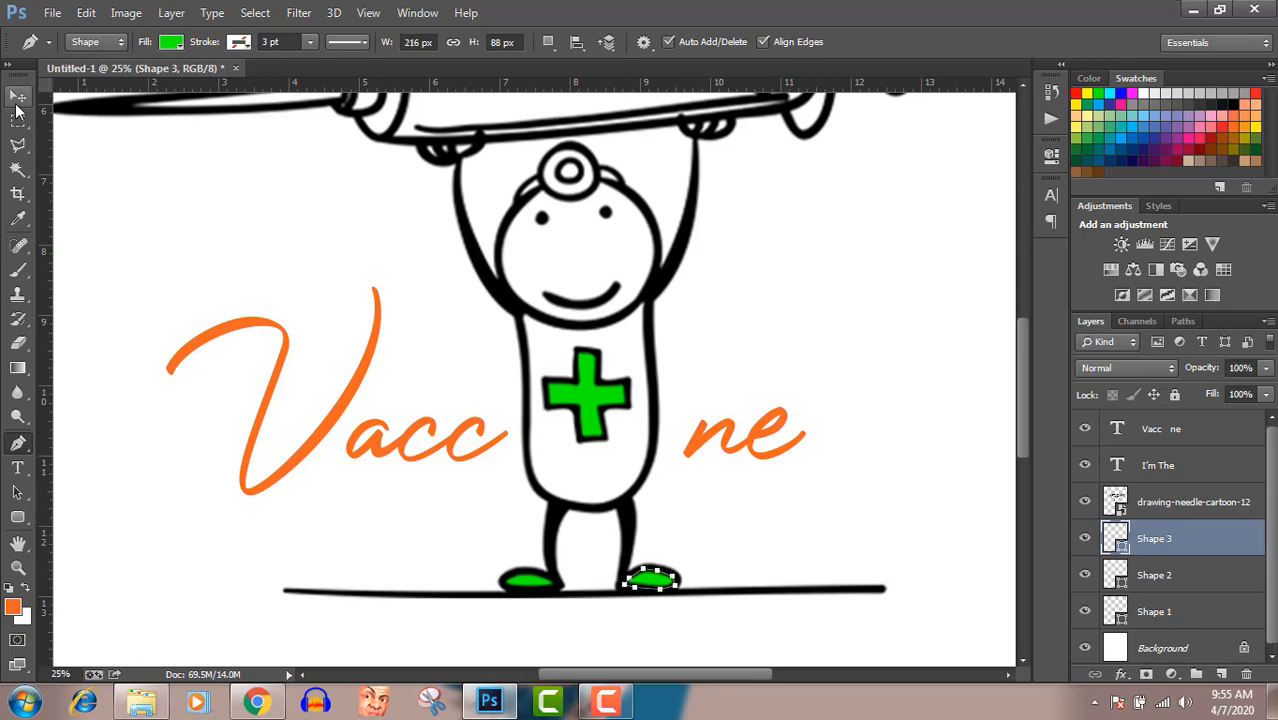
left_click(16, 100)
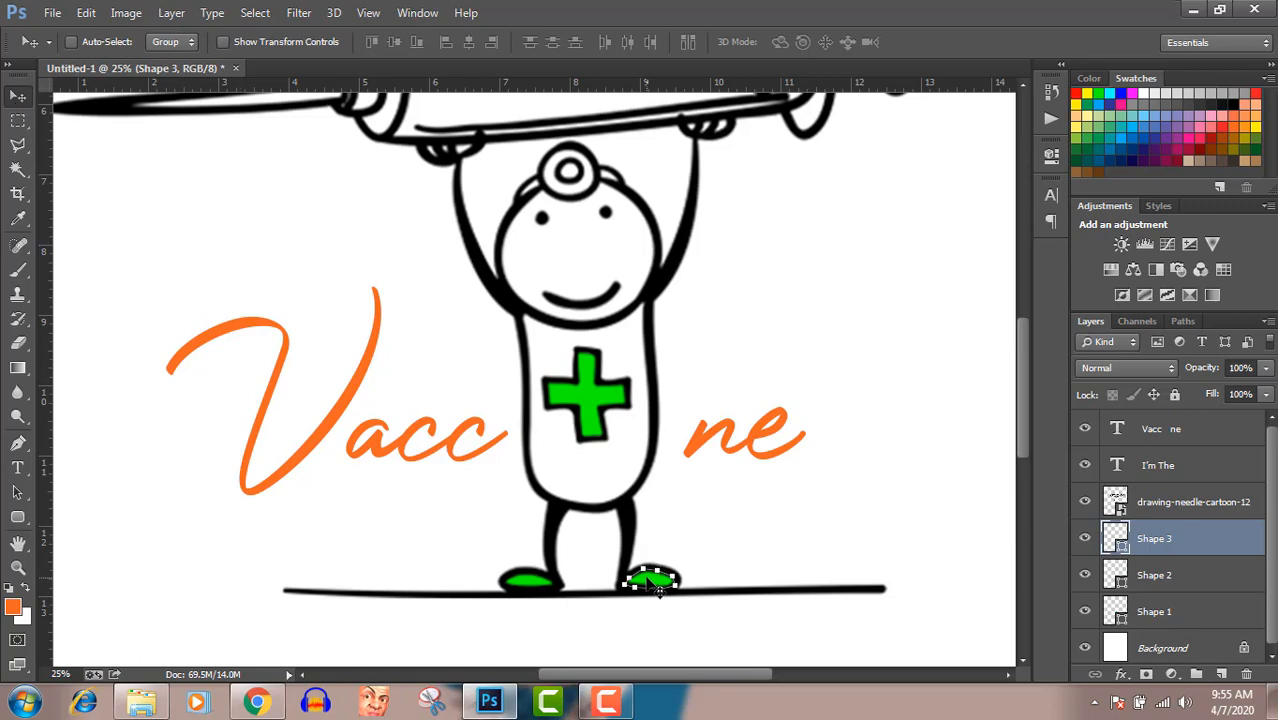
key("Return")
Hide the white Background layer to leave the design on transparency
key("ctrl+0")
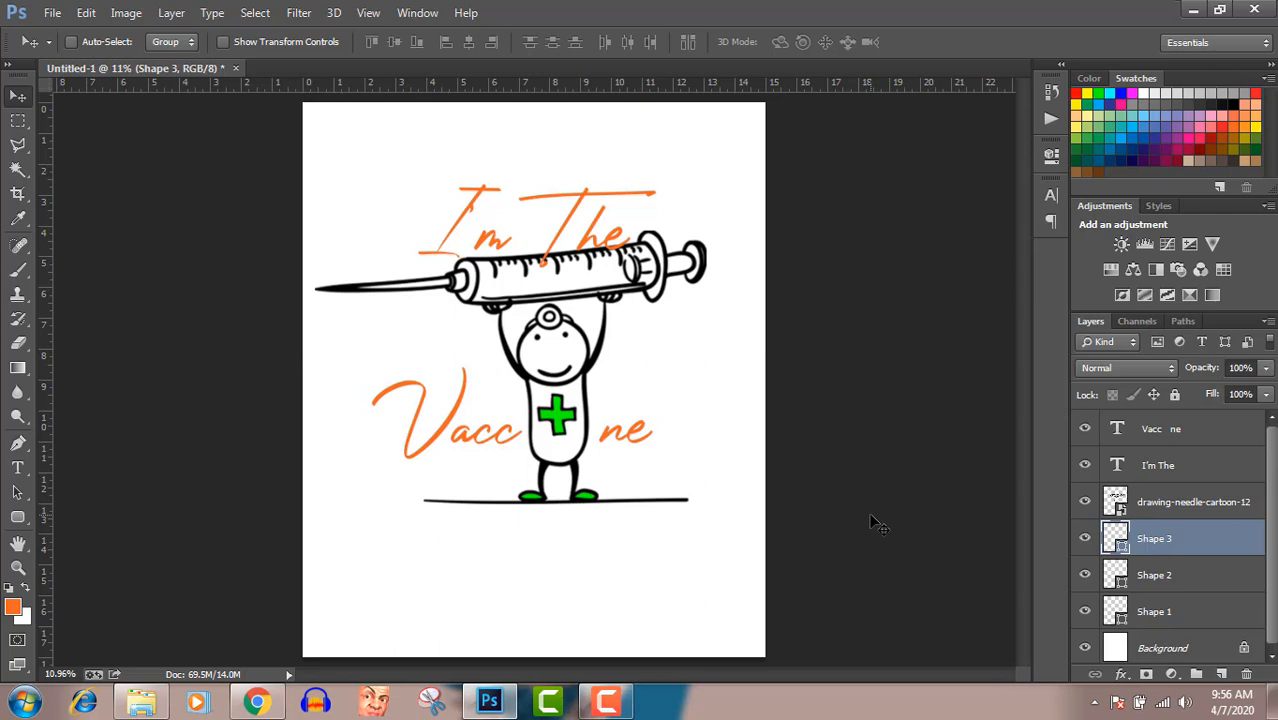
left_click(610, 703)
left_click(618, 707)
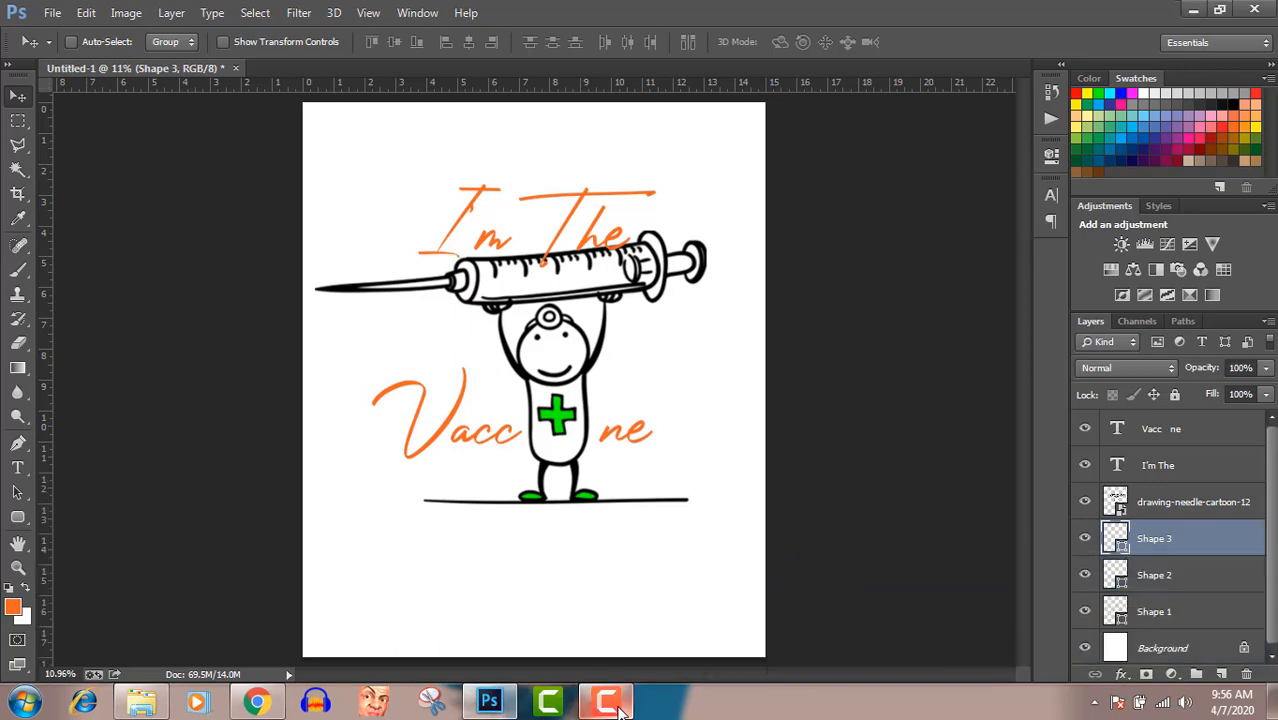
left_click(1085, 649)
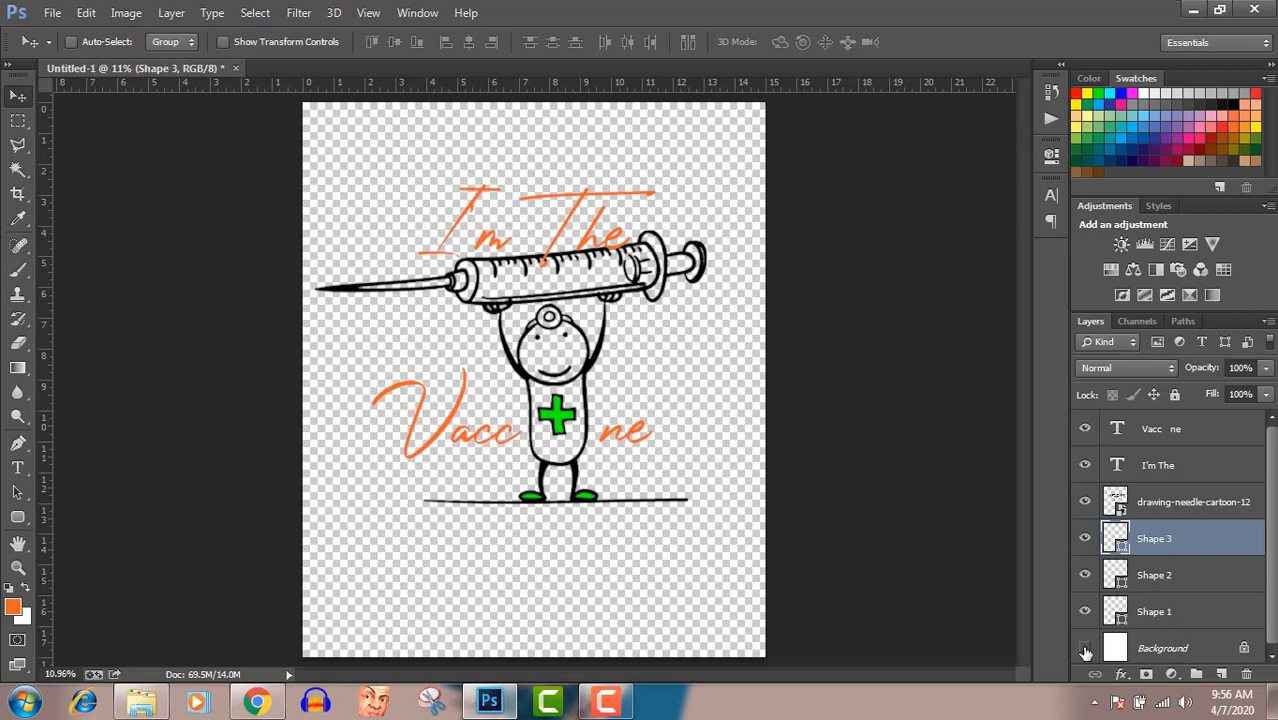
left_click_drag(1274, 484, 1274, 496)
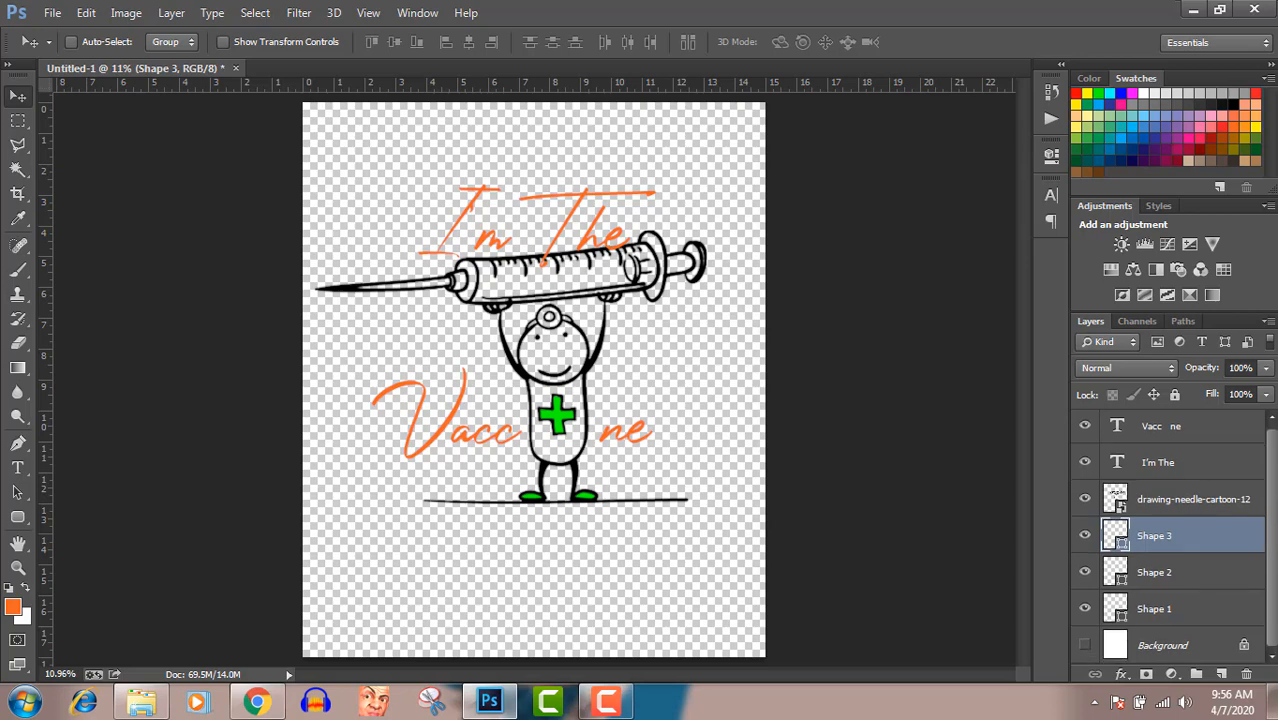
double_click(1115, 498)
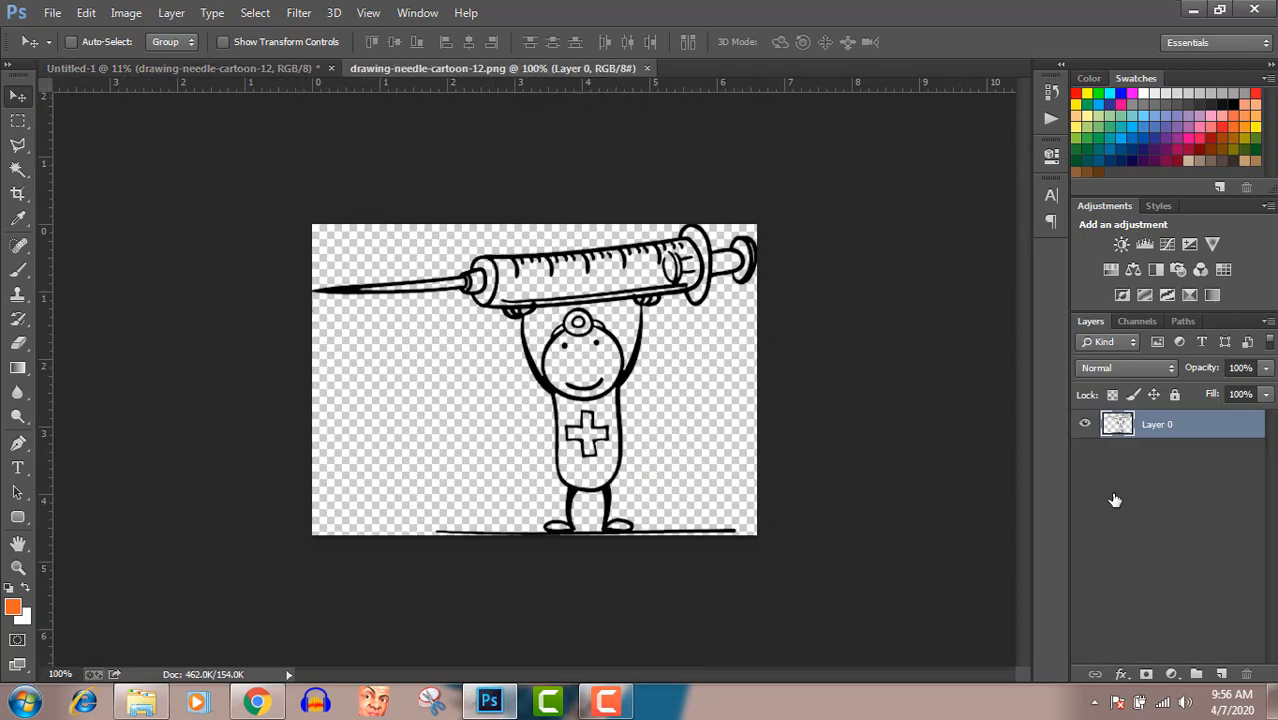
left_click(647, 68)
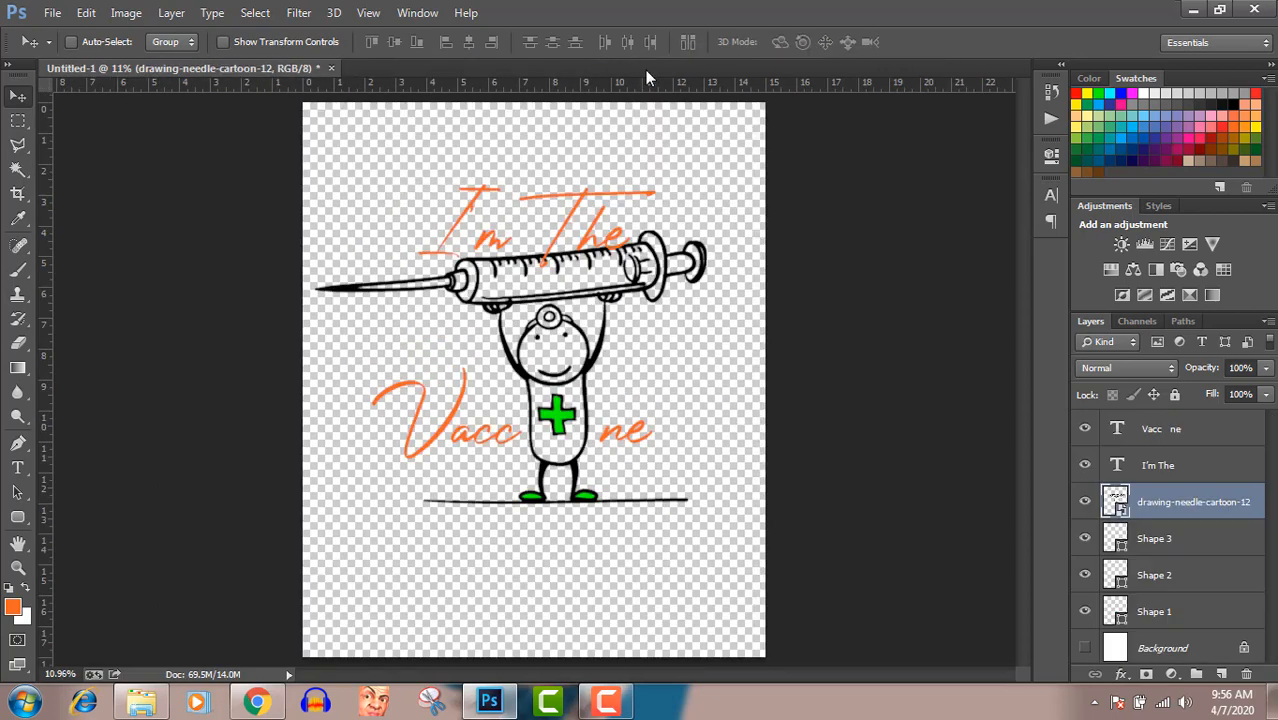
Add a Color Overlay effect to the drawing-needle-cartoon-12 layer and open its overlay color for editing
double_click(1263, 507)
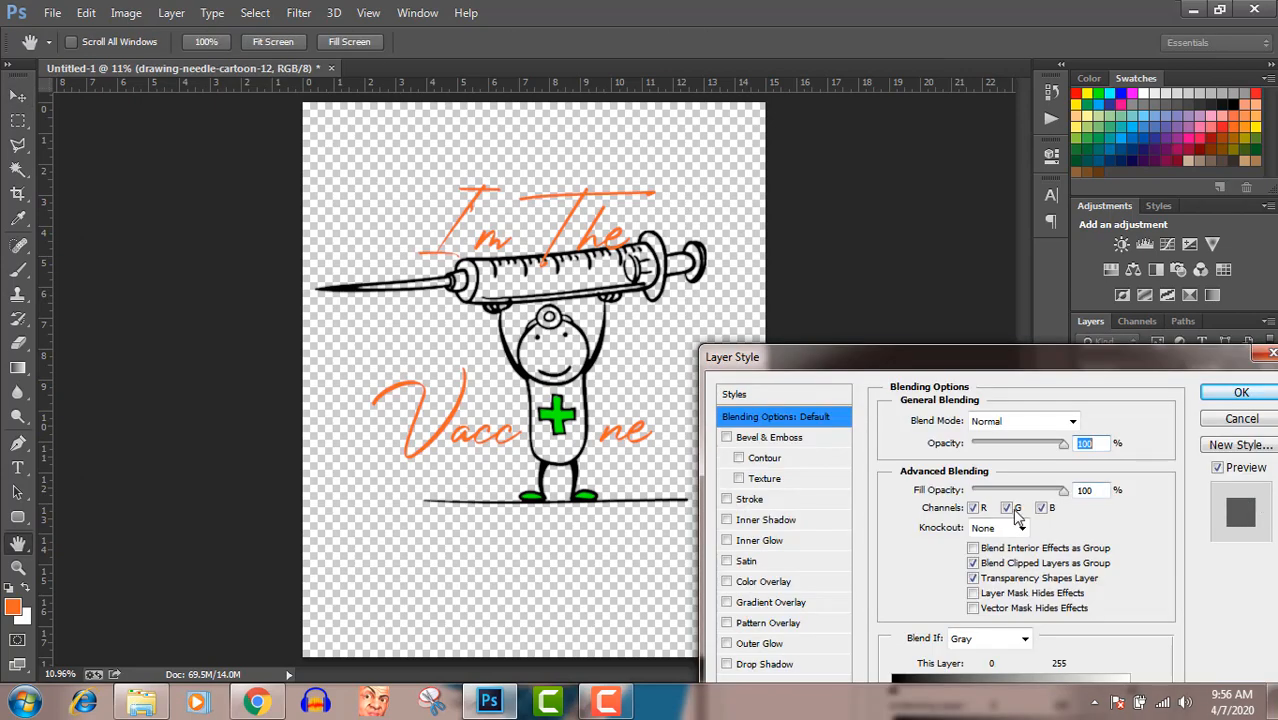
left_click(785, 588)
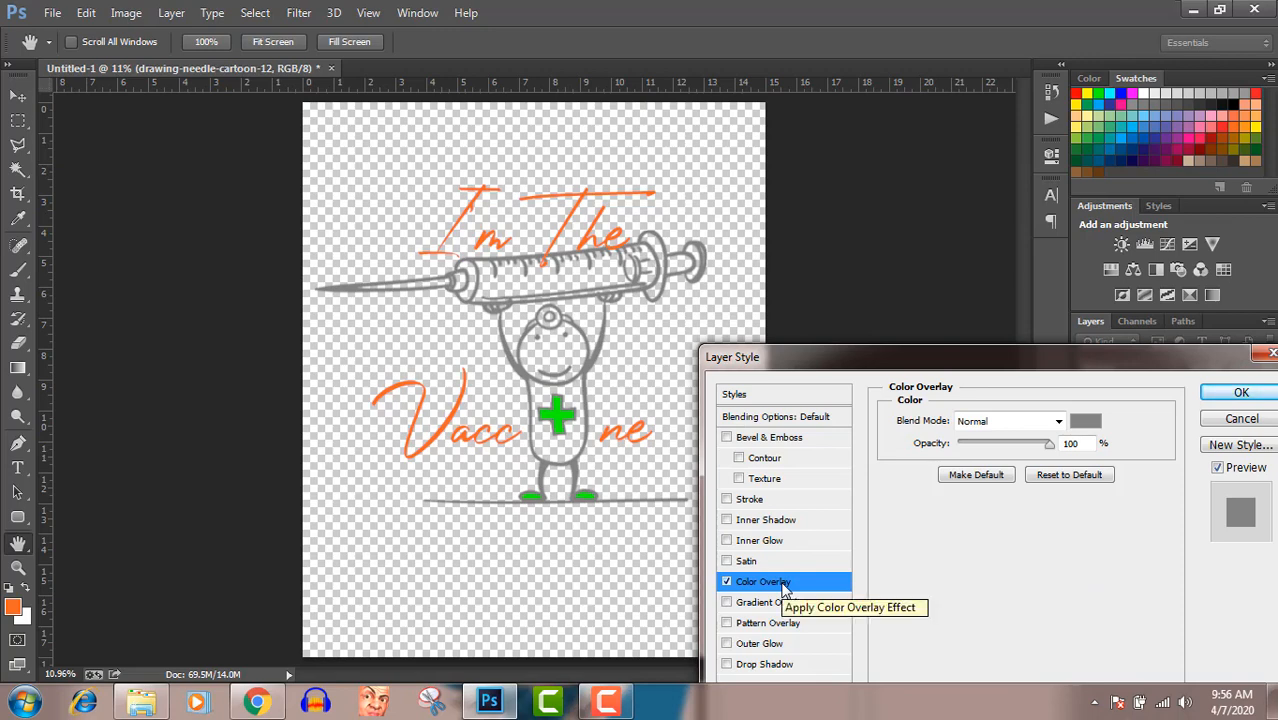
left_click(1085, 421)
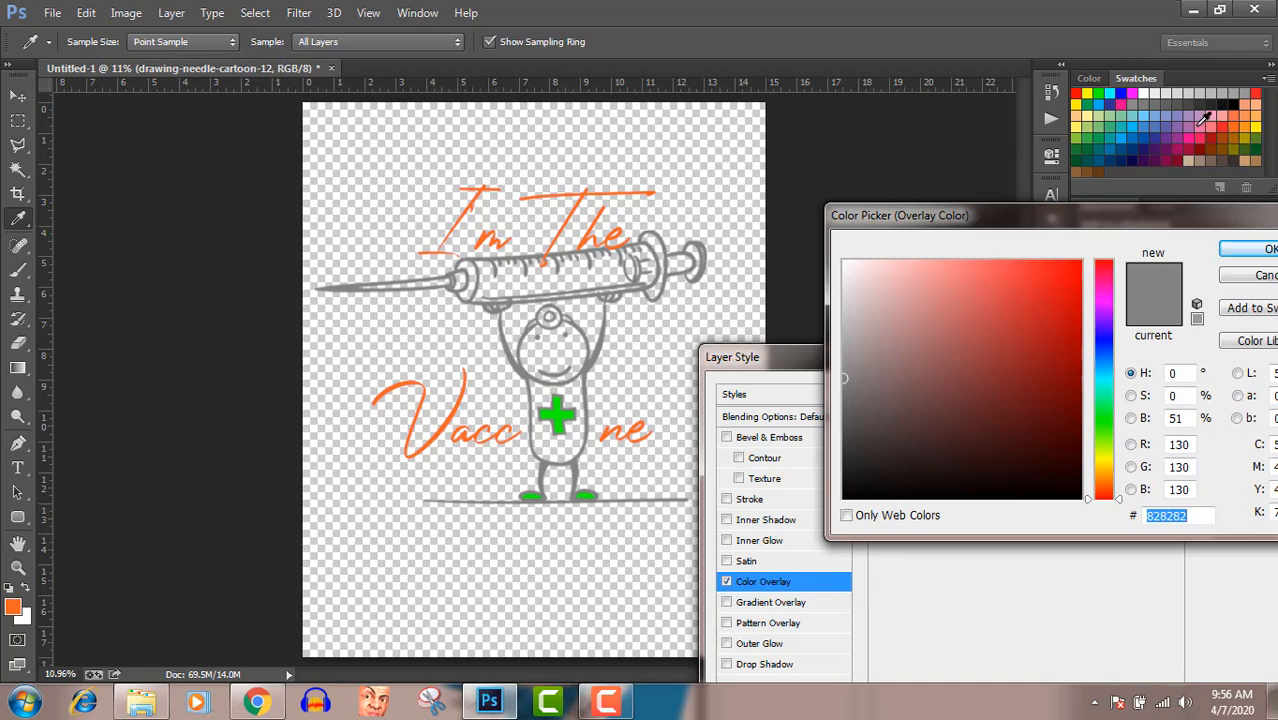
Try out various swatches as the cartoon's overlay color, including green 00ff00, red ed1c24, orange f26522, purple 662d91 and cyan 00ffff
left_click(1100, 93)
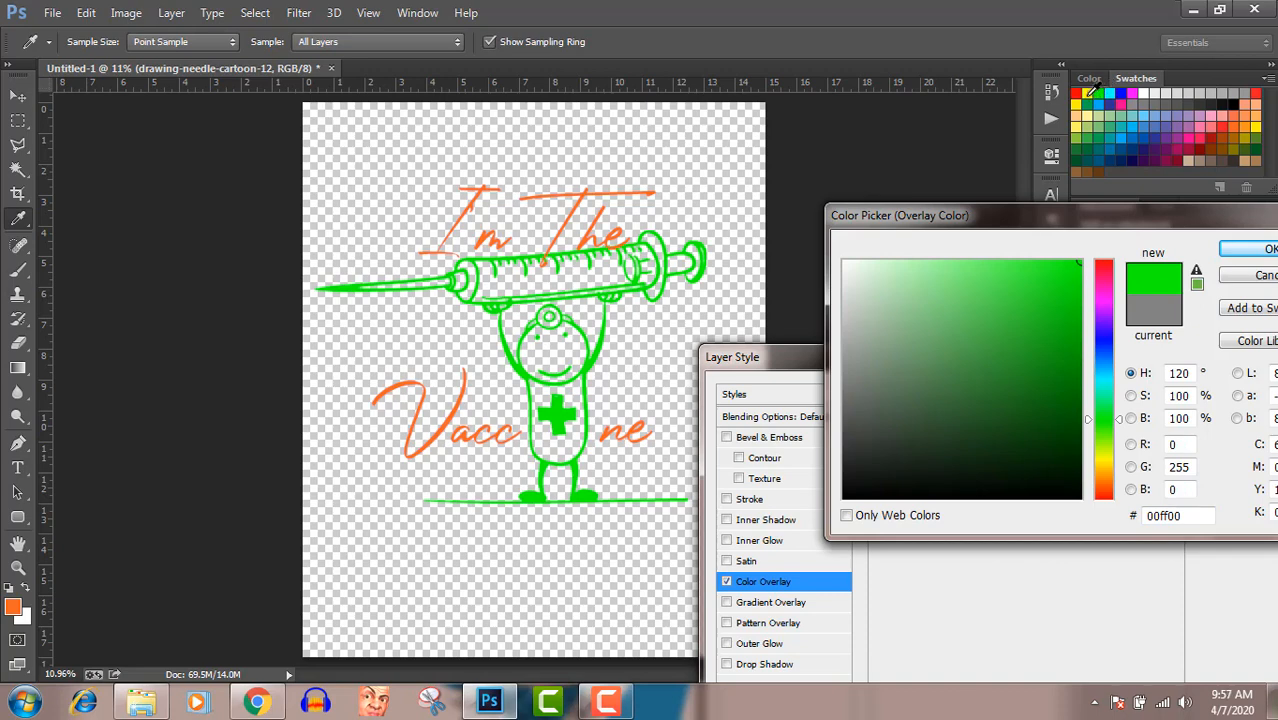
left_click(1097, 105)
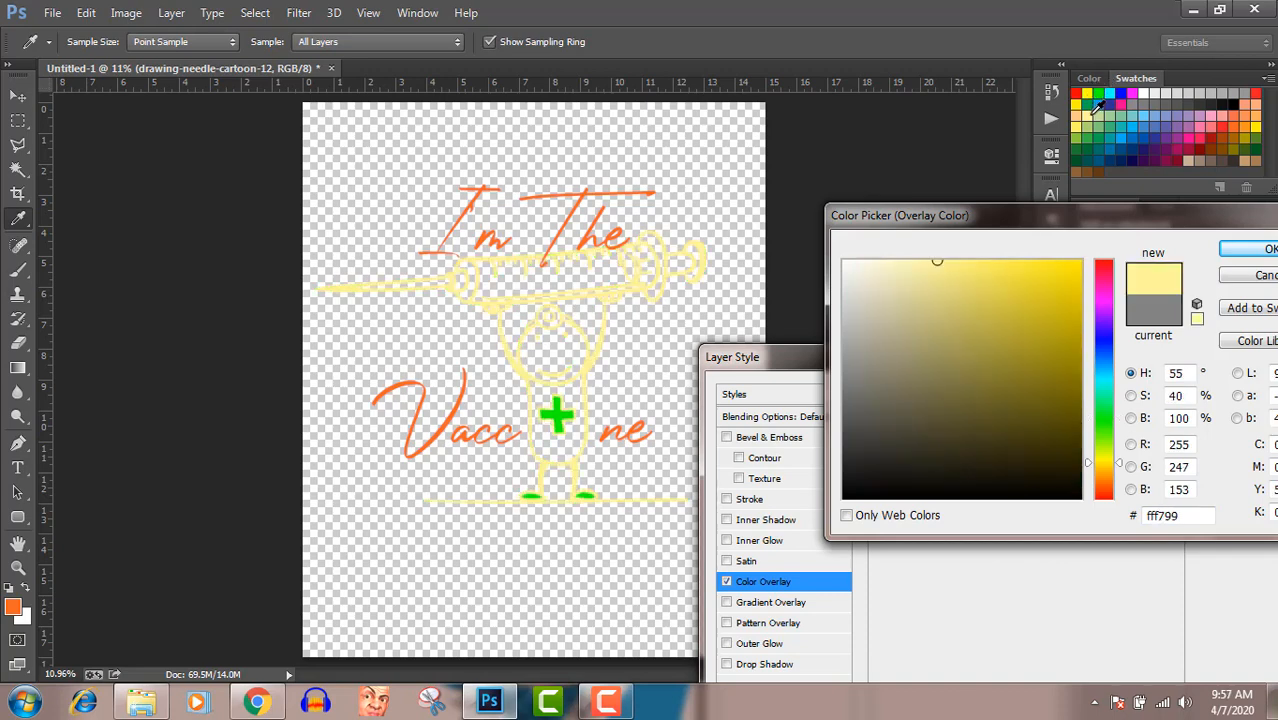
left_click(1106, 113)
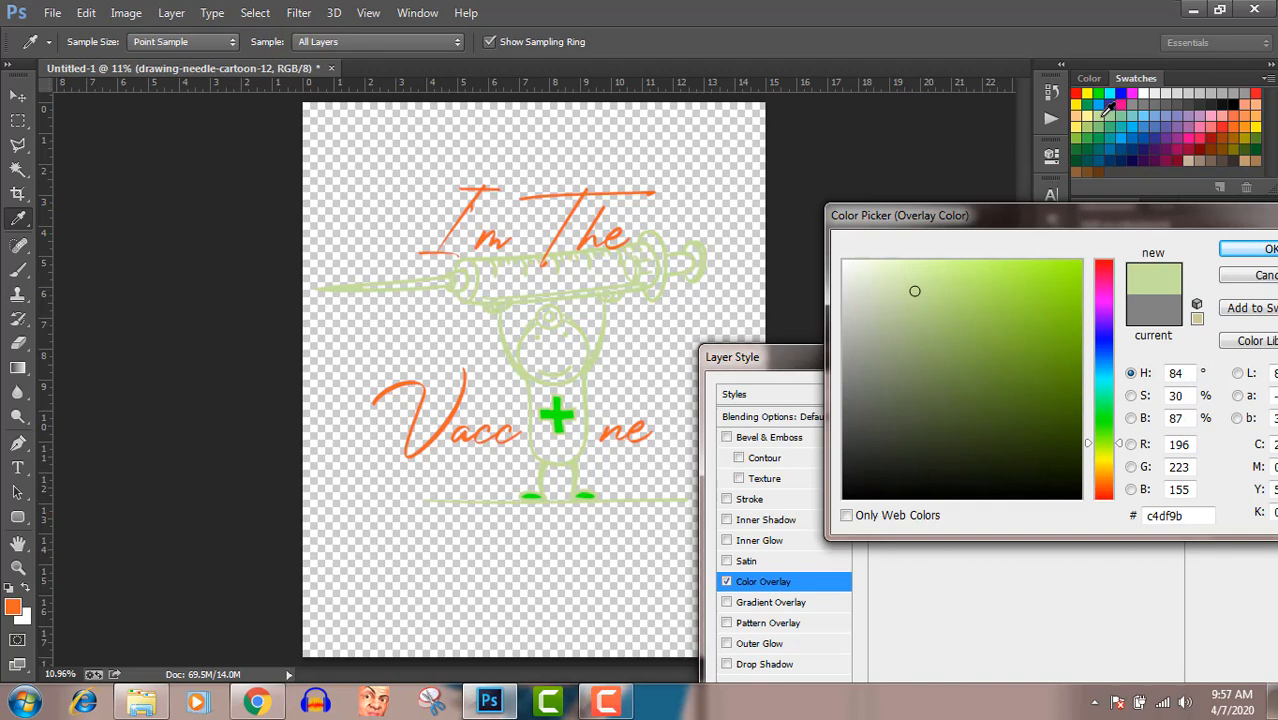
left_click(1156, 126)
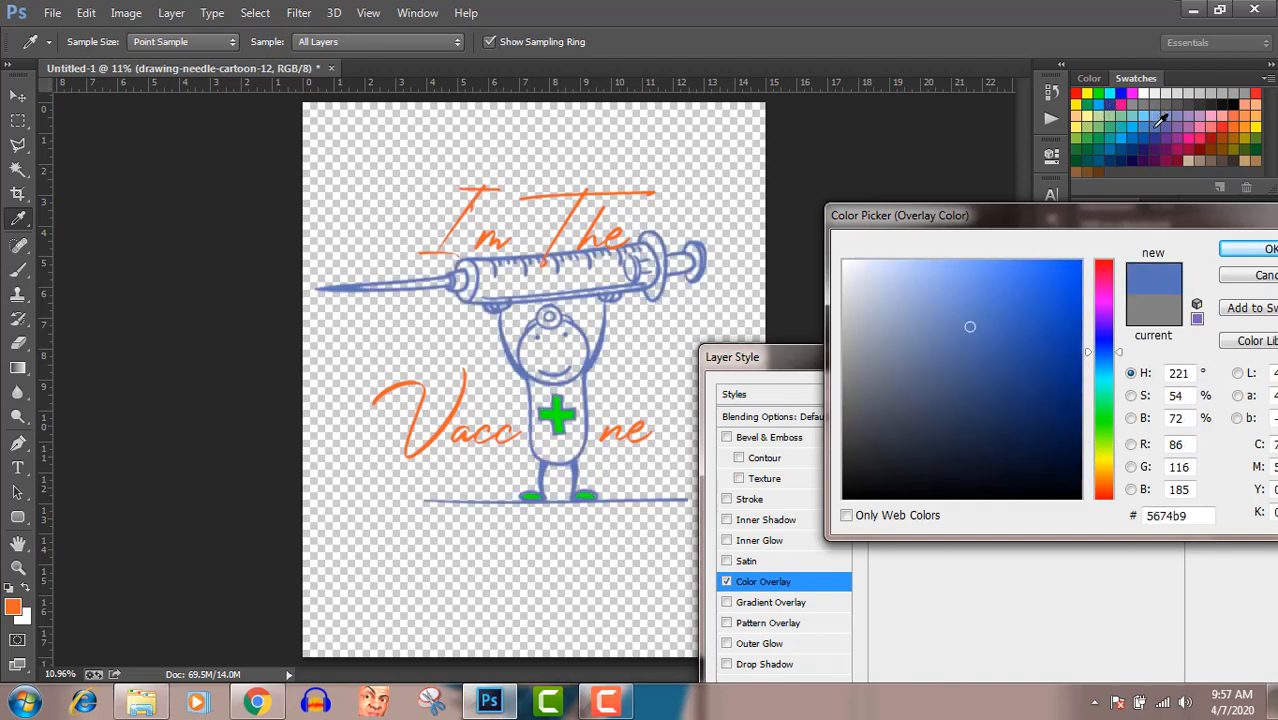
left_click(1172, 119)
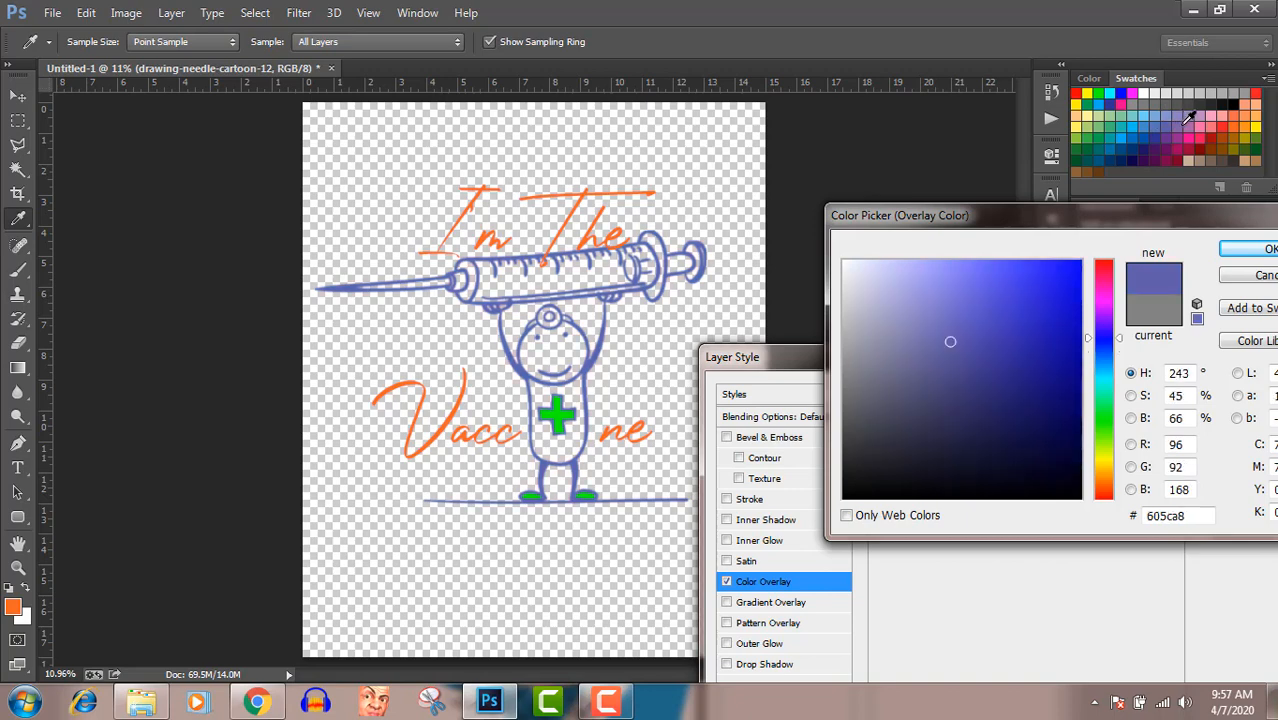
left_click(1187, 120)
left_click(1195, 120)
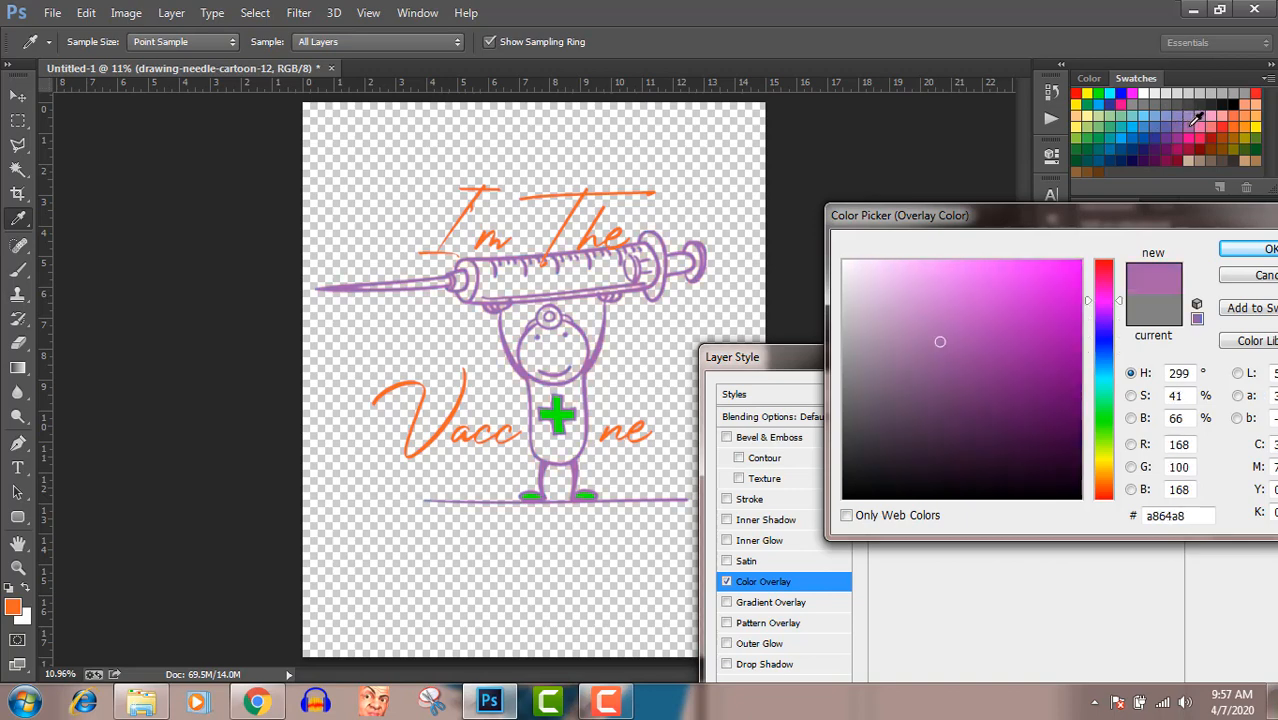
left_click(1205, 119)
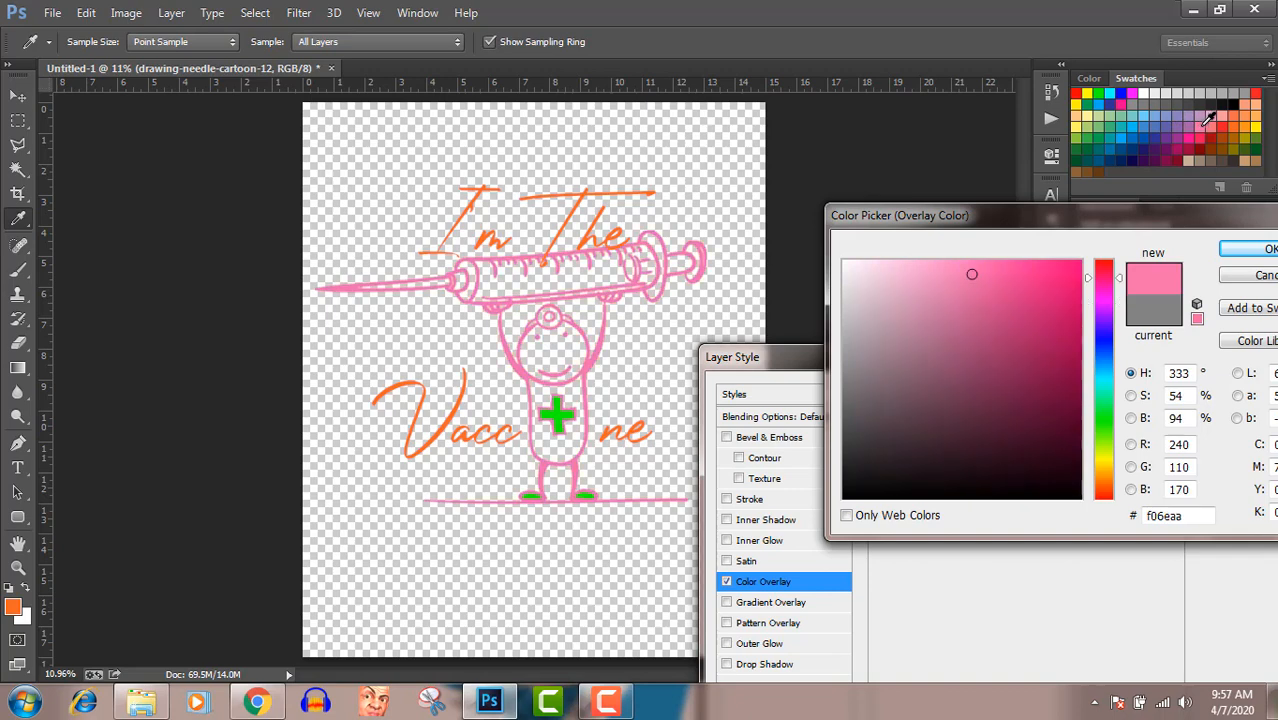
left_click(1217, 119)
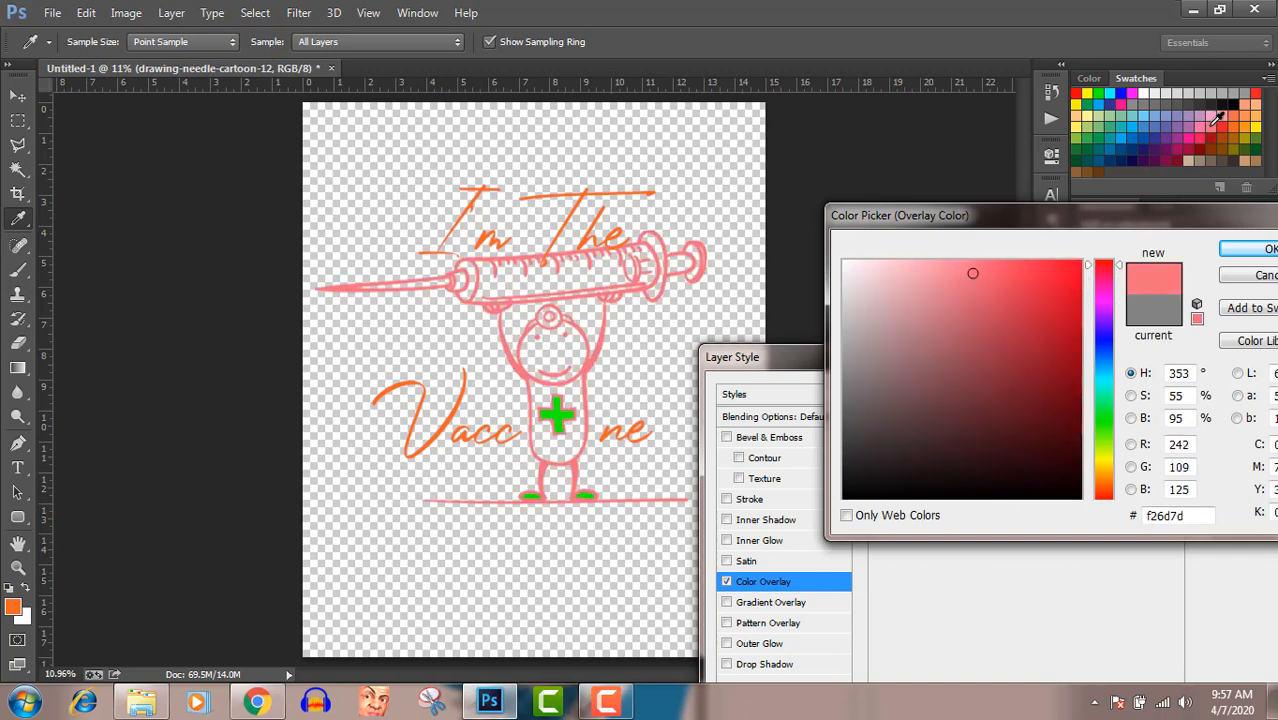
left_click(1229, 119)
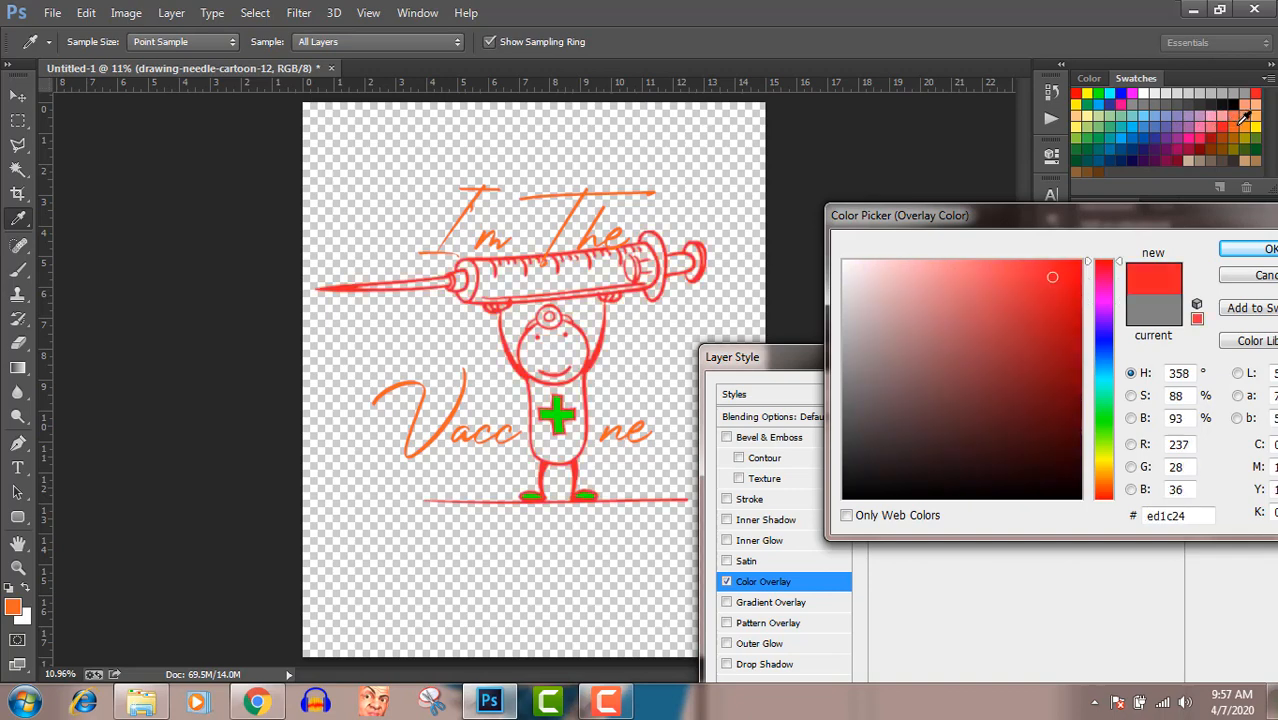
left_click(1241, 119)
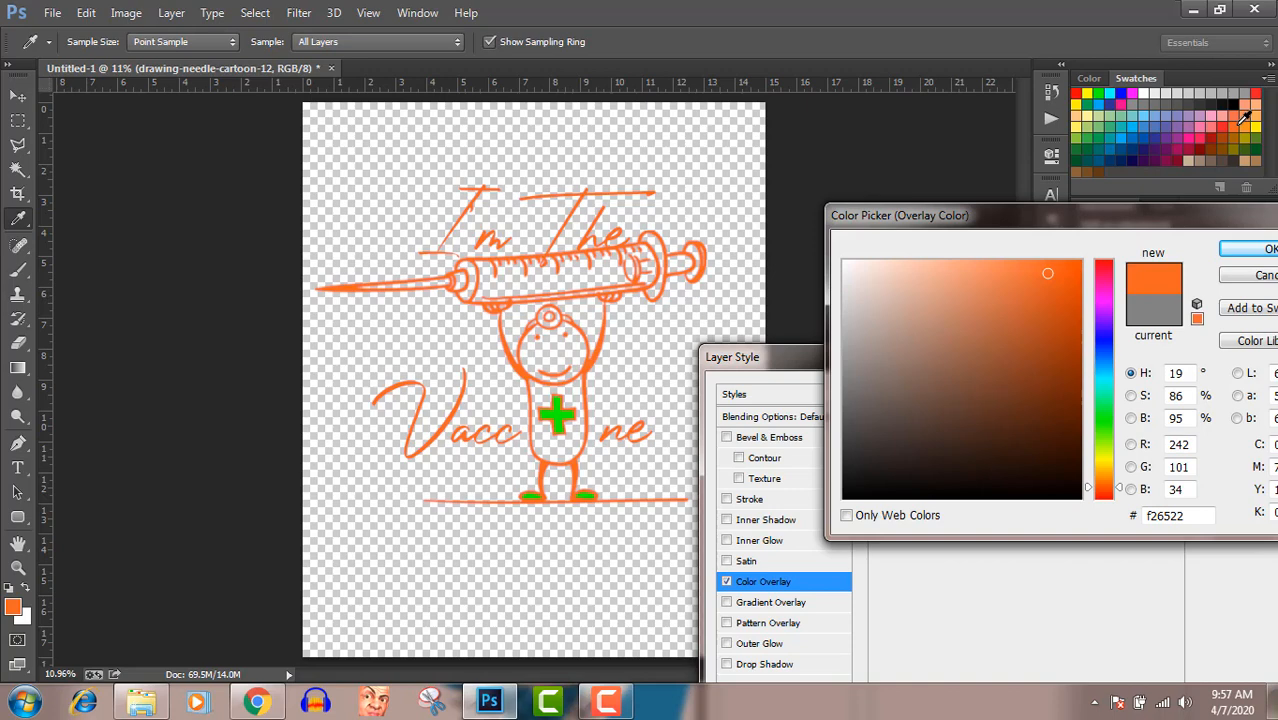
left_click(1250, 119)
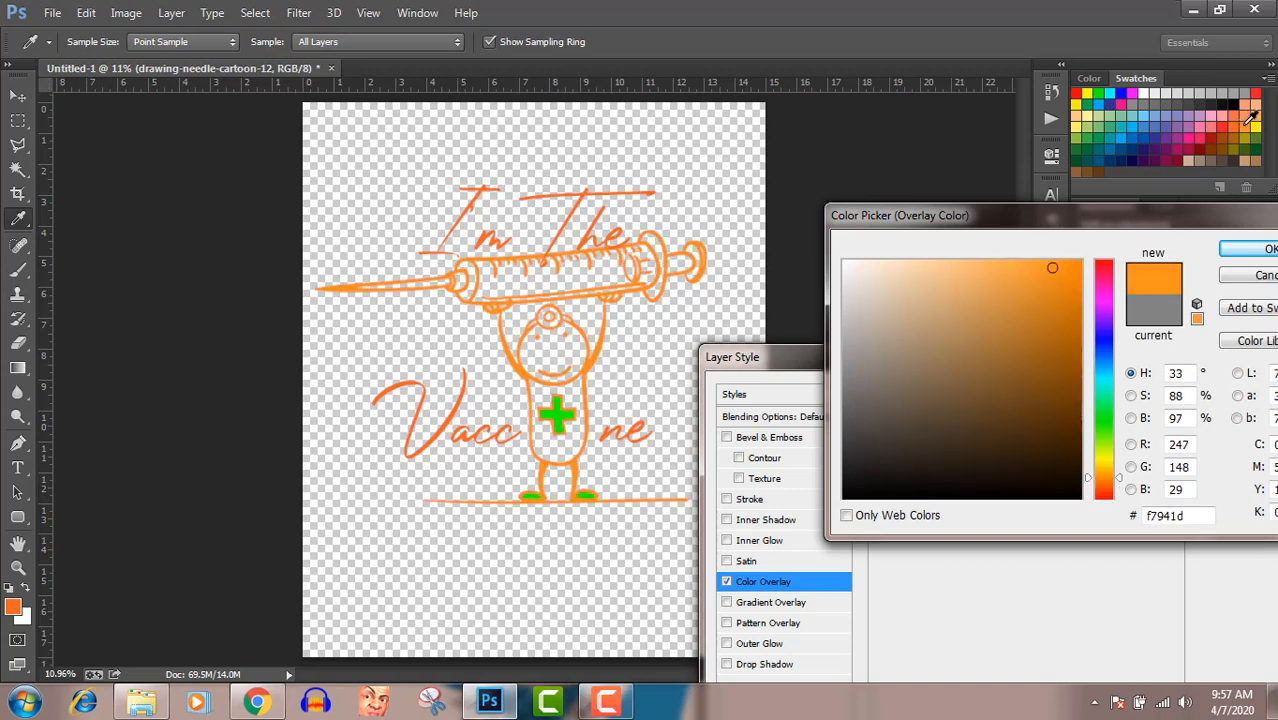
left_click(1240, 128)
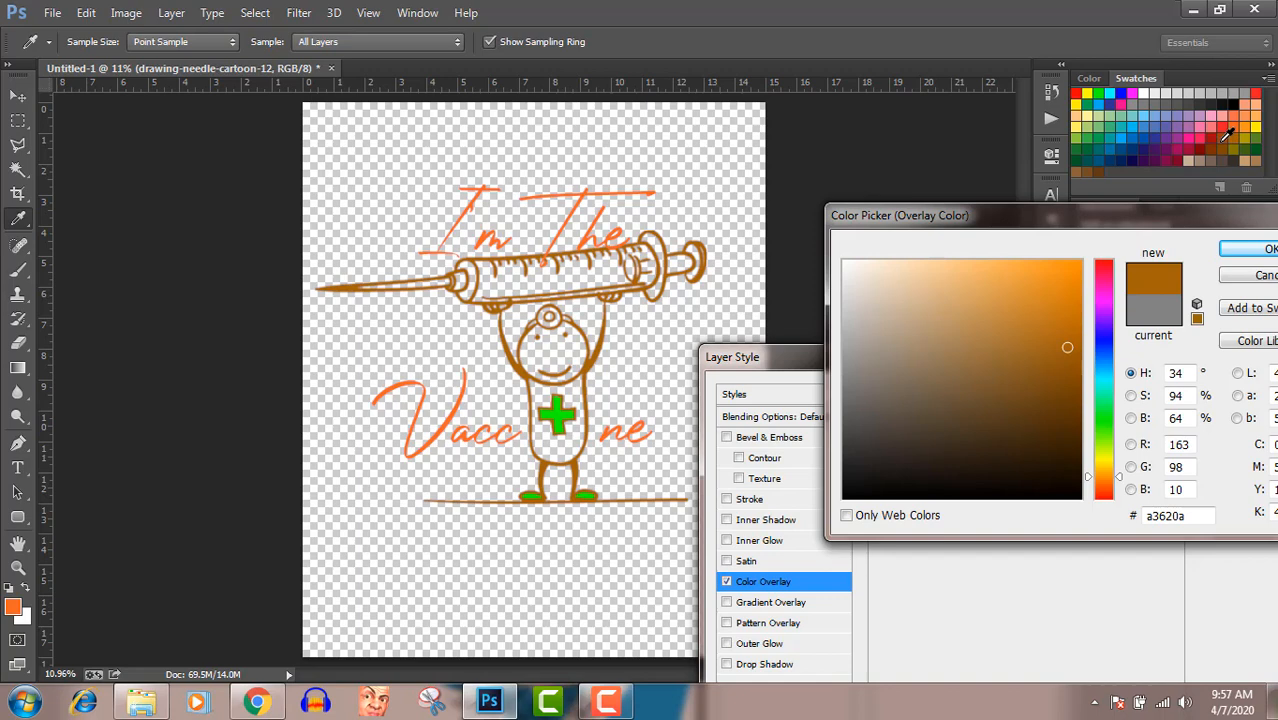
left_click(1226, 136)
left_click(1205, 135)
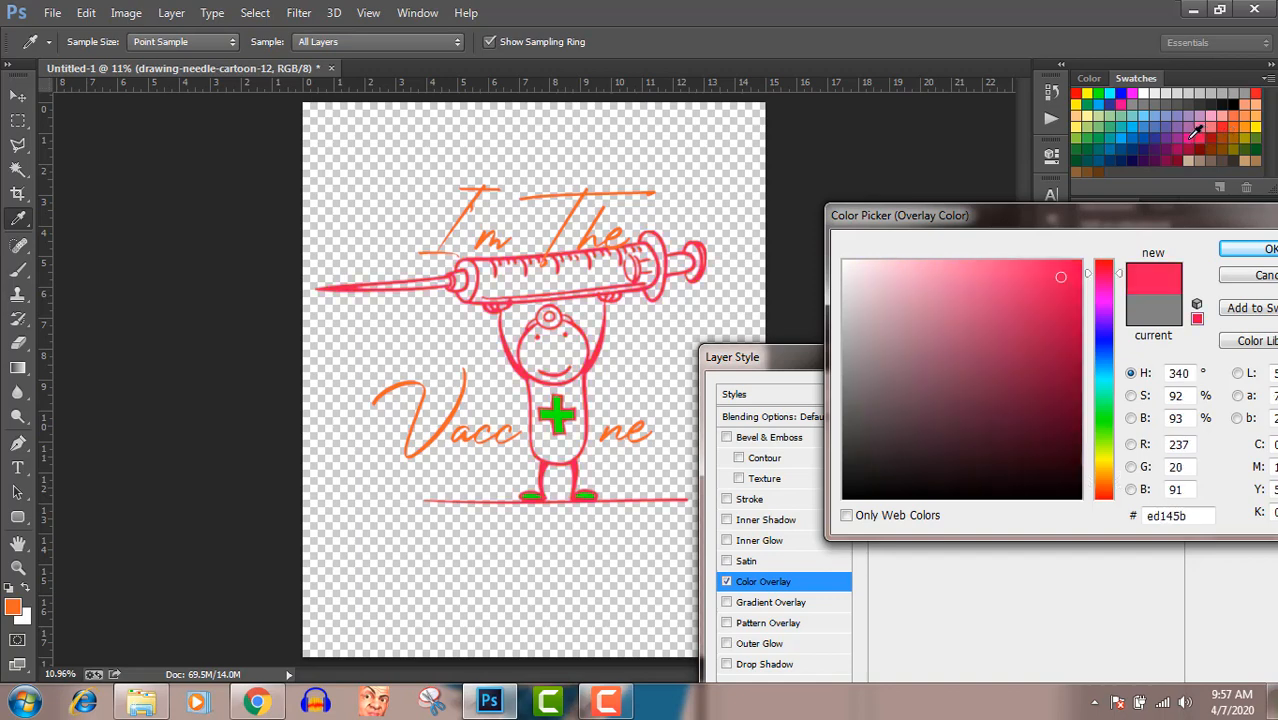
left_click(1172, 137)
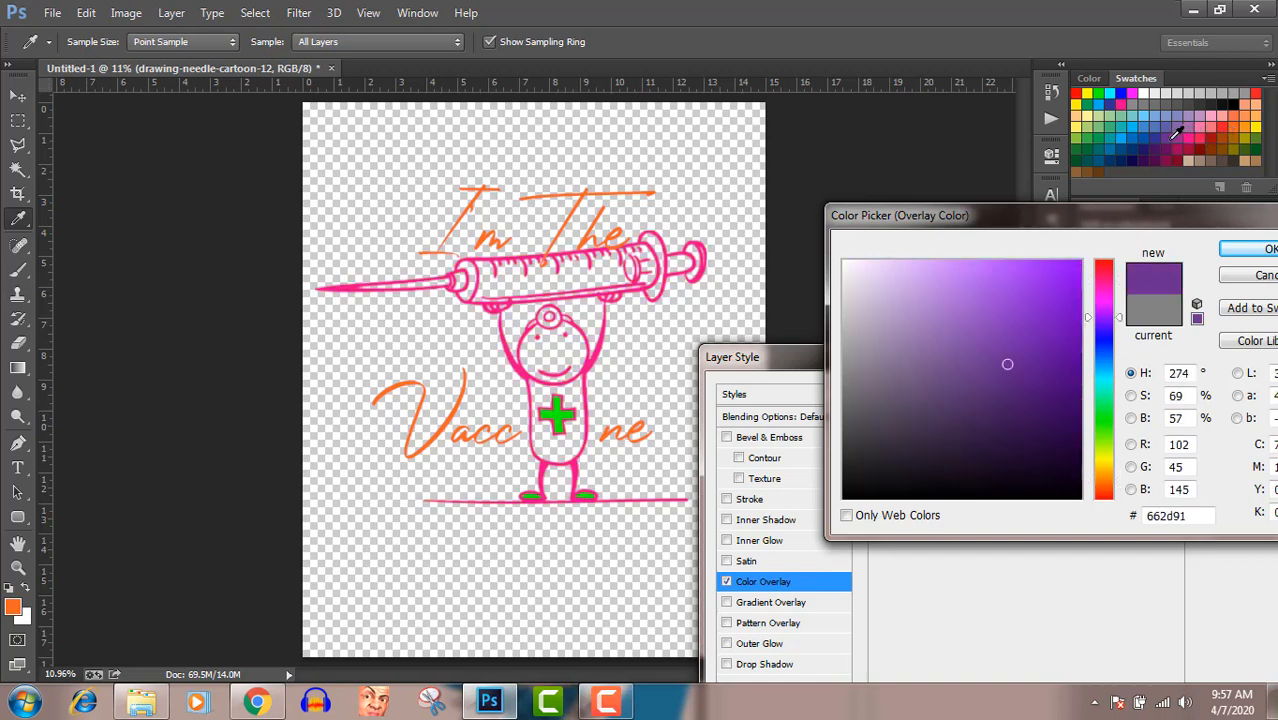
left_click(1107, 96)
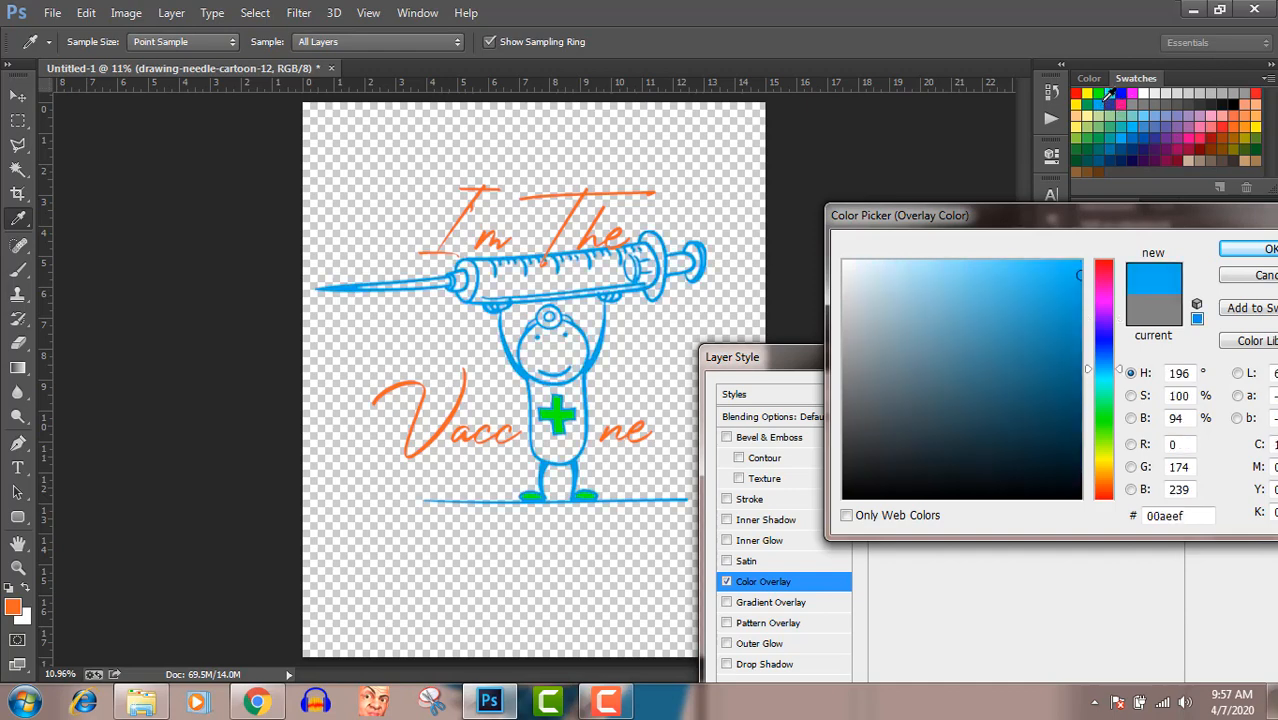
left_click(1111, 92)
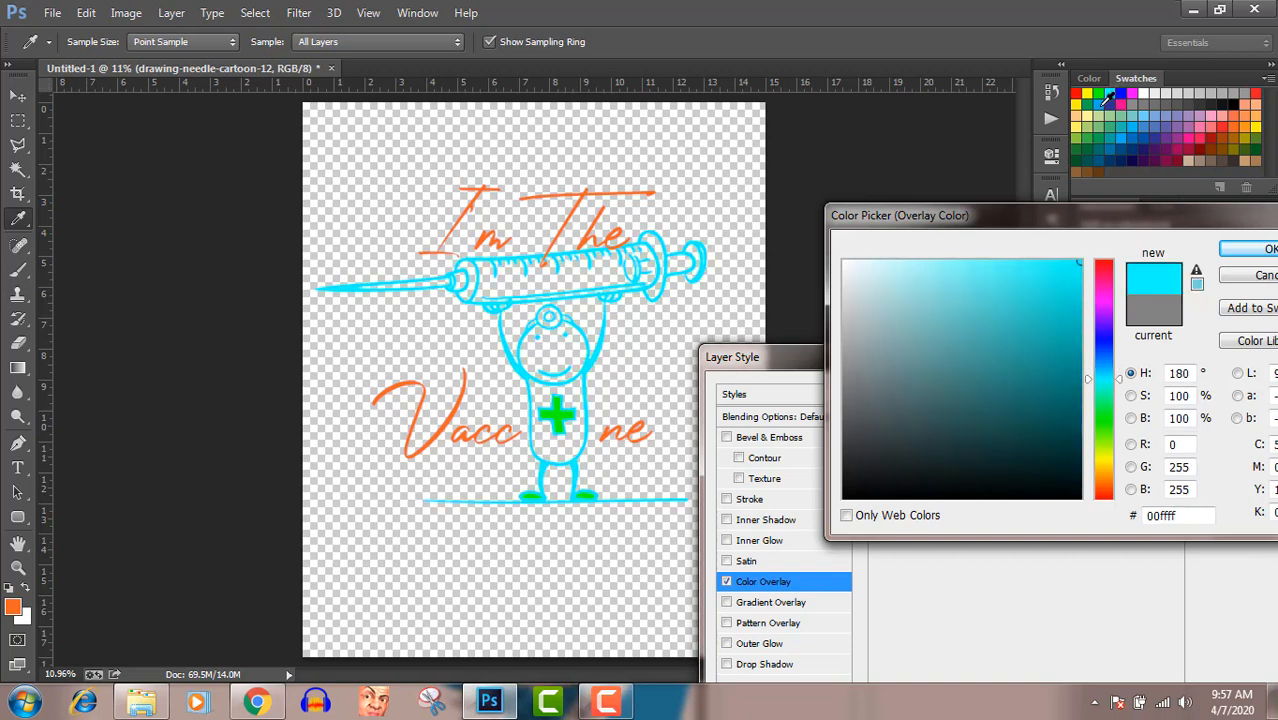
Set the cartoon's overlay color to the blue swatch 00aeef and apply the layer style
left_click(1105, 97)
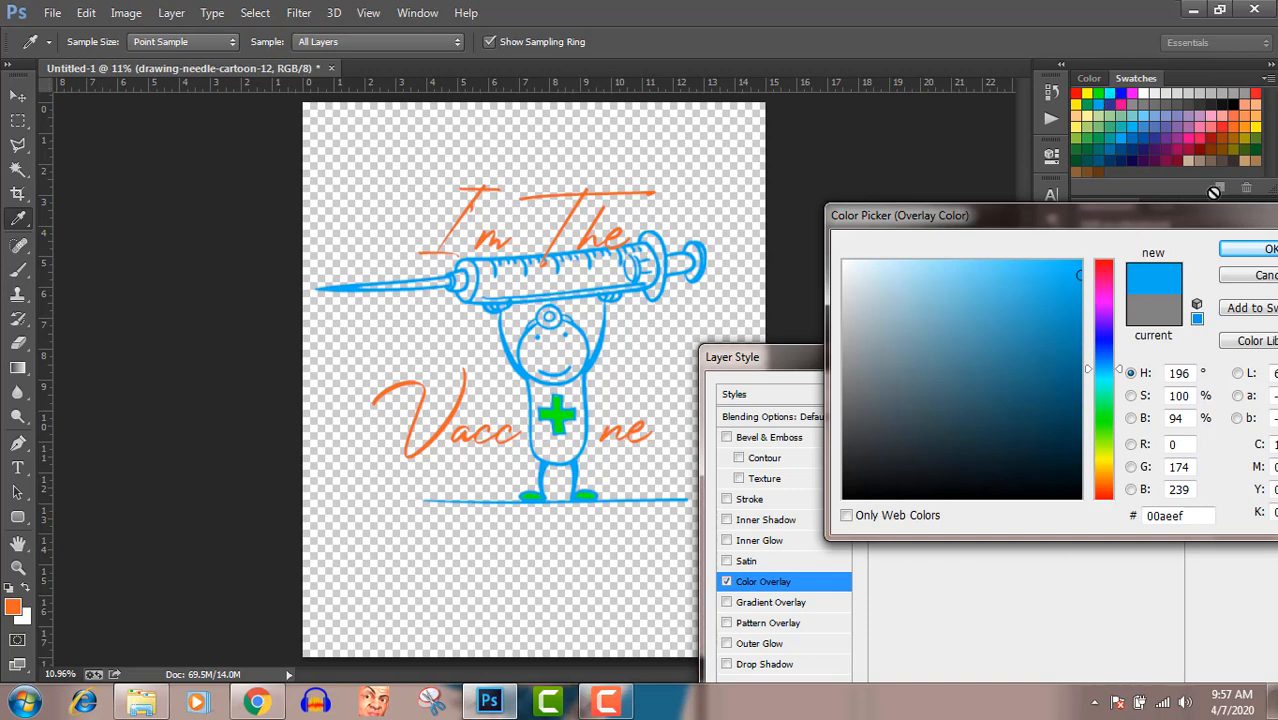
left_click(1262, 253)
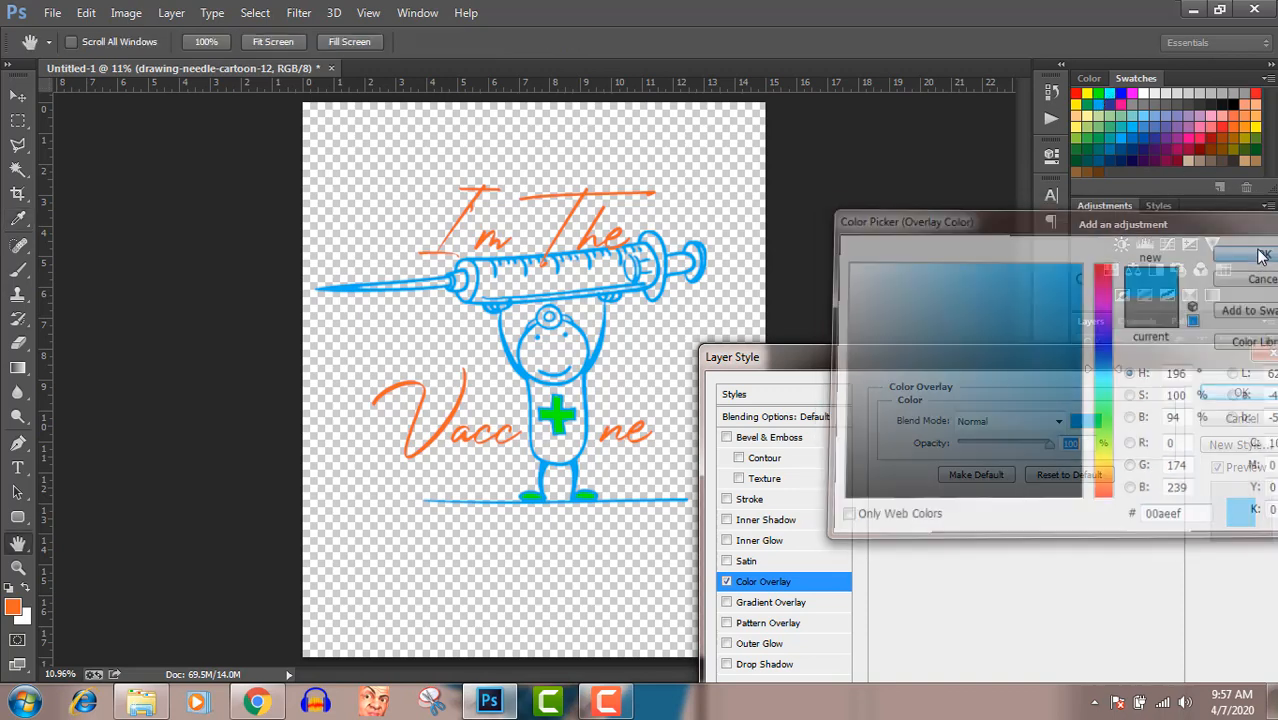
left_click(1241, 393)
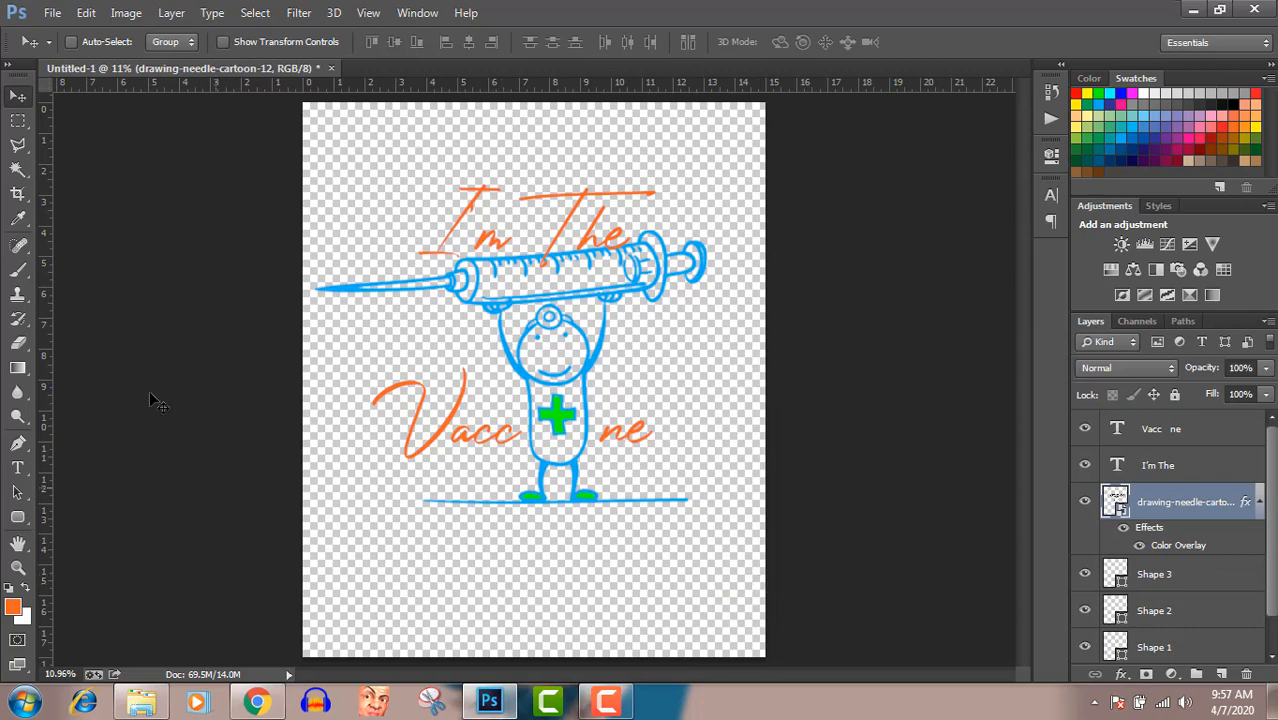
Save the design as a PNG named "vaccine man" in the Pictures library, with Smallest / Slow compression and no interlacing
left_click(52, 13)
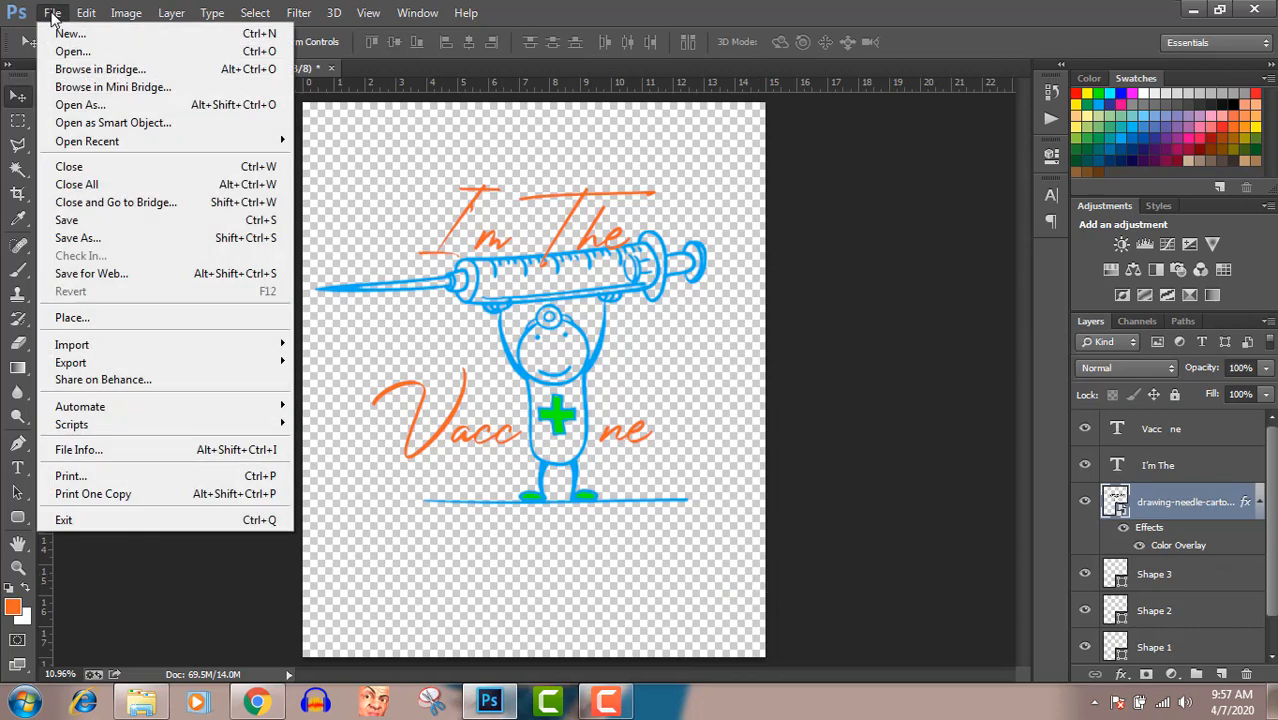
left_click(92, 238)
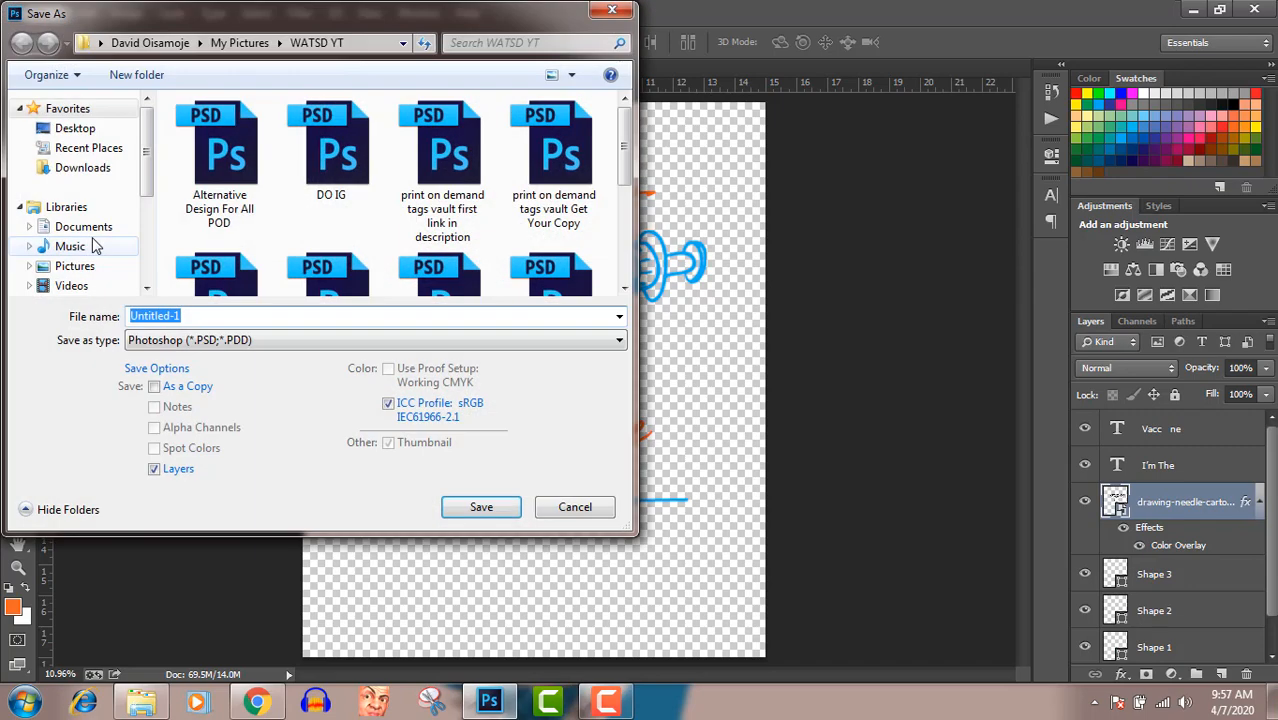
left_click(75, 265)
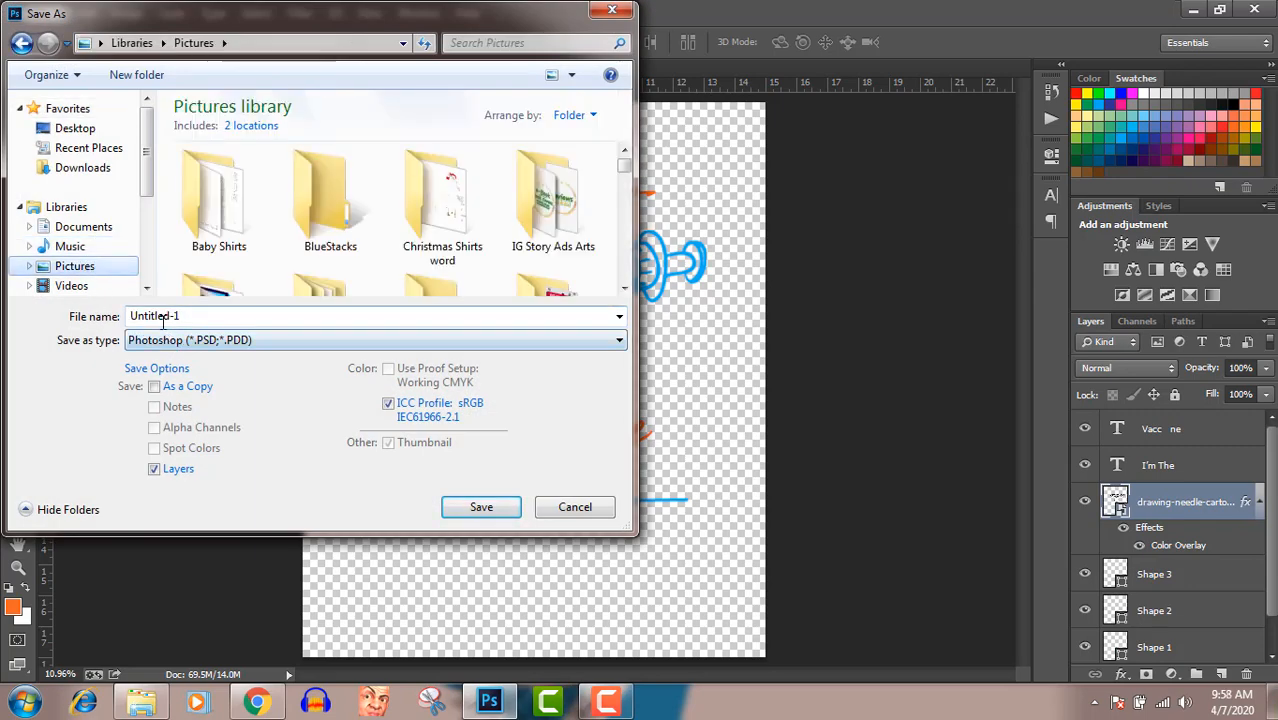
double_click(163, 317)
type("vaccine man")
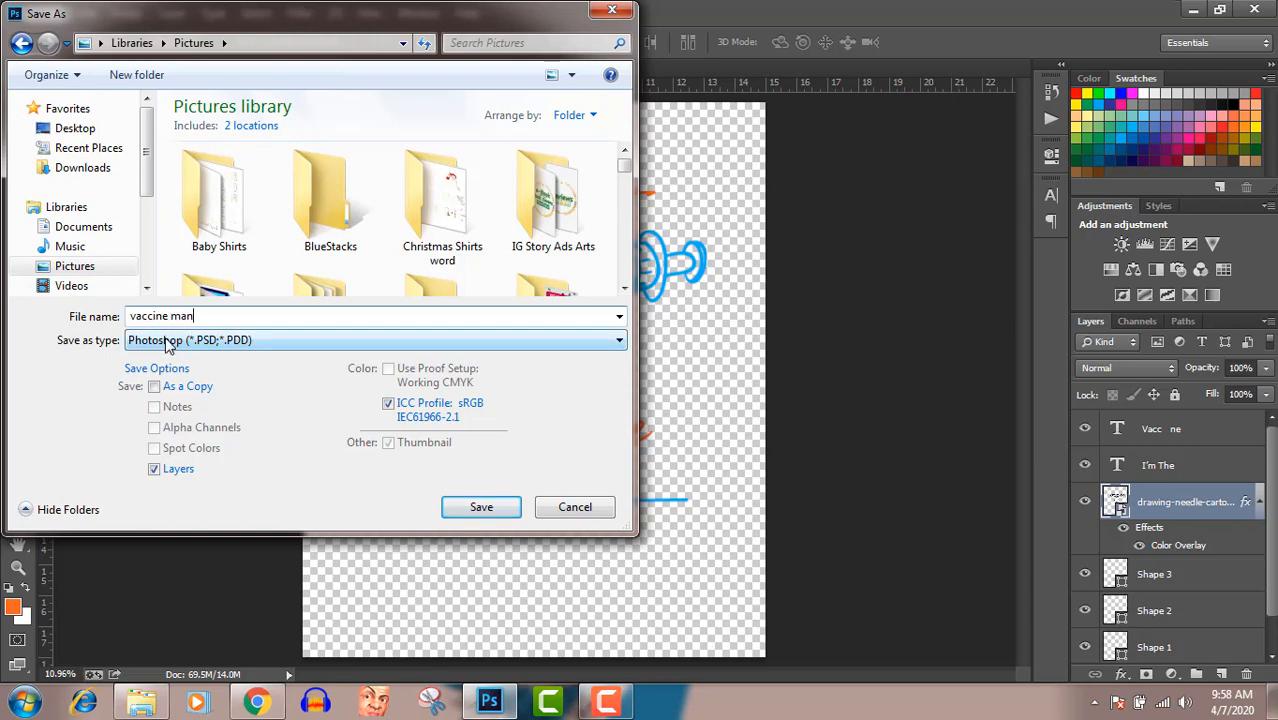
left_click(178, 340)
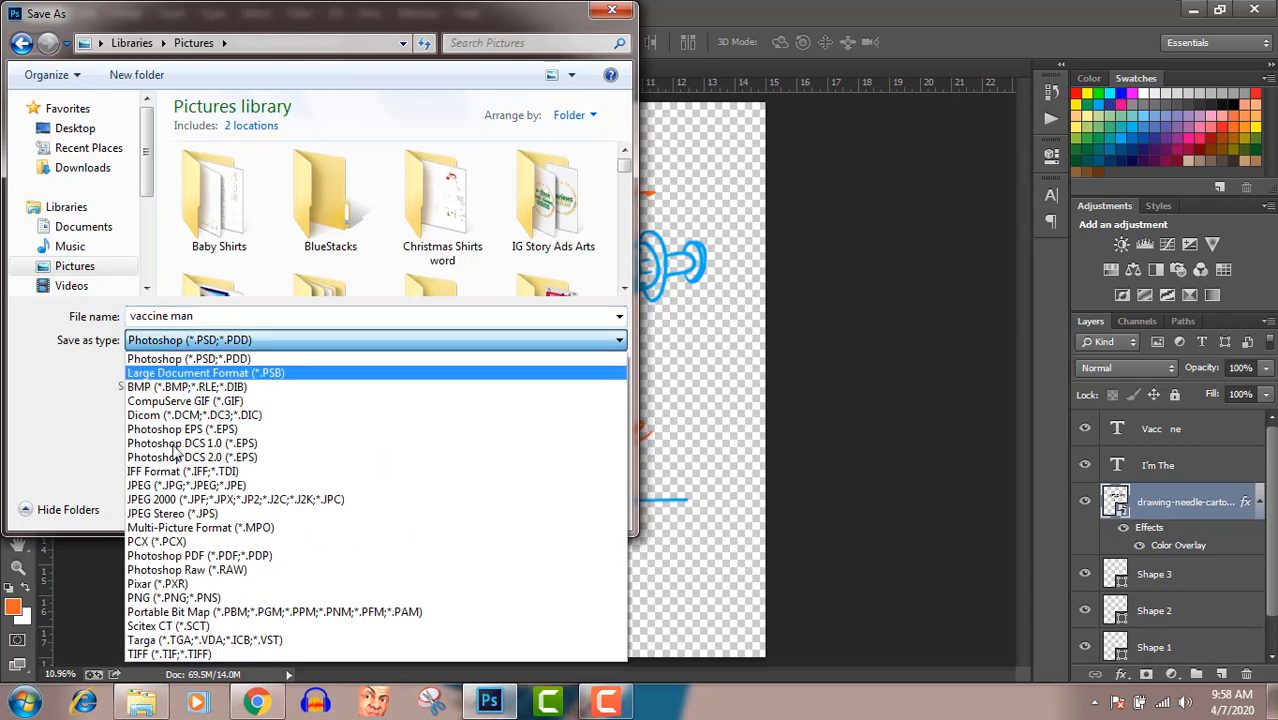
left_click(188, 598)
left_click(473, 508)
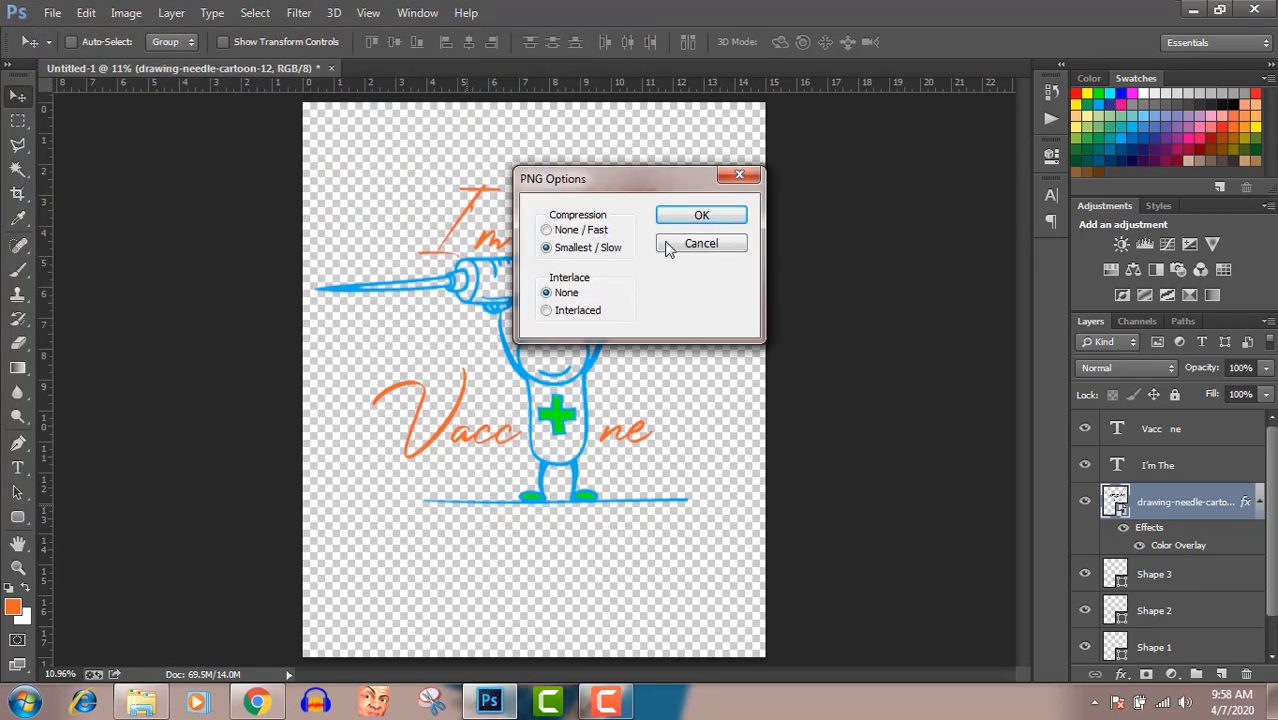
left_click(673, 217)
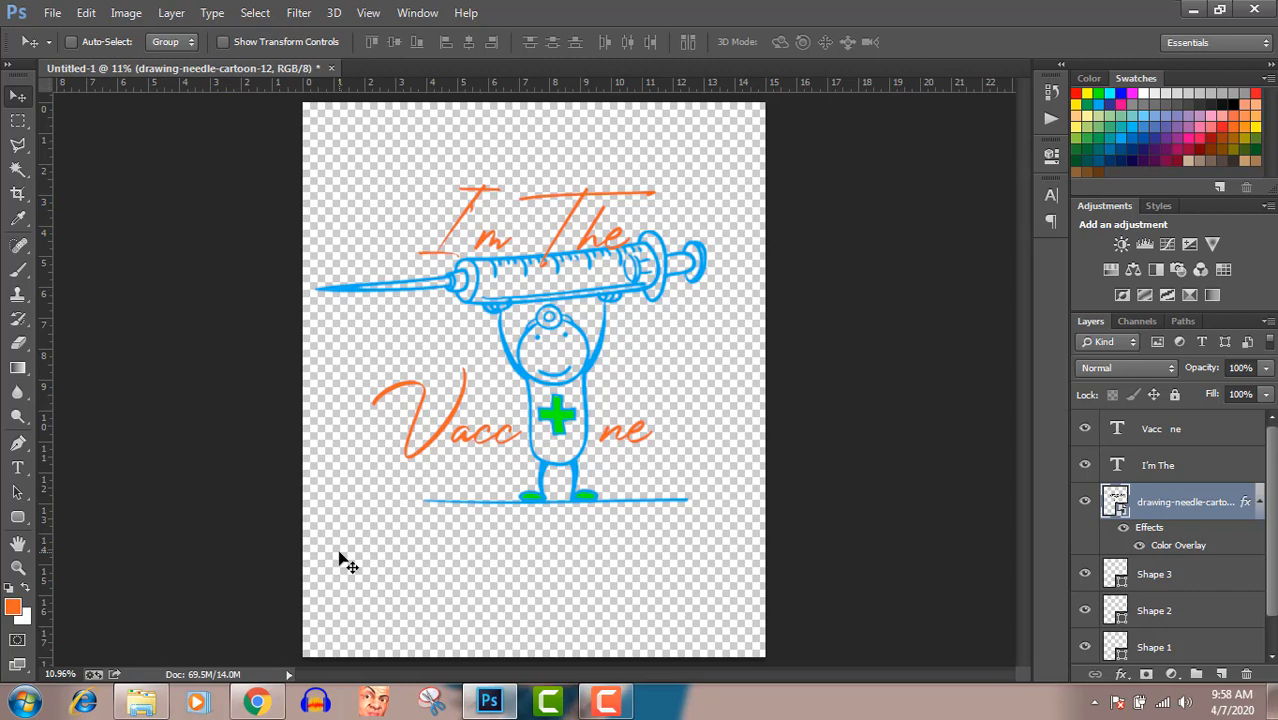
Switch to Windows Explorer and open the saved "vaccine man" PNG from the Pictures library to check the design
left_click(140, 701)
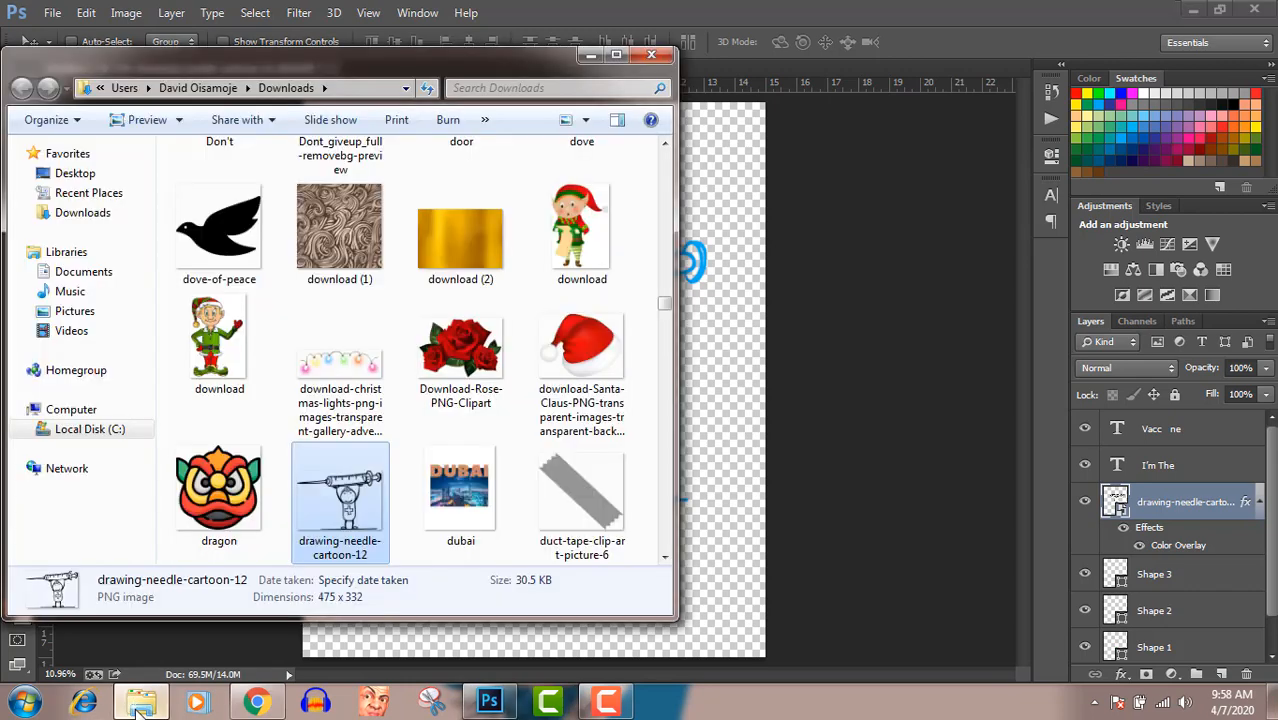
left_click(47, 309)
left_click(380, 362)
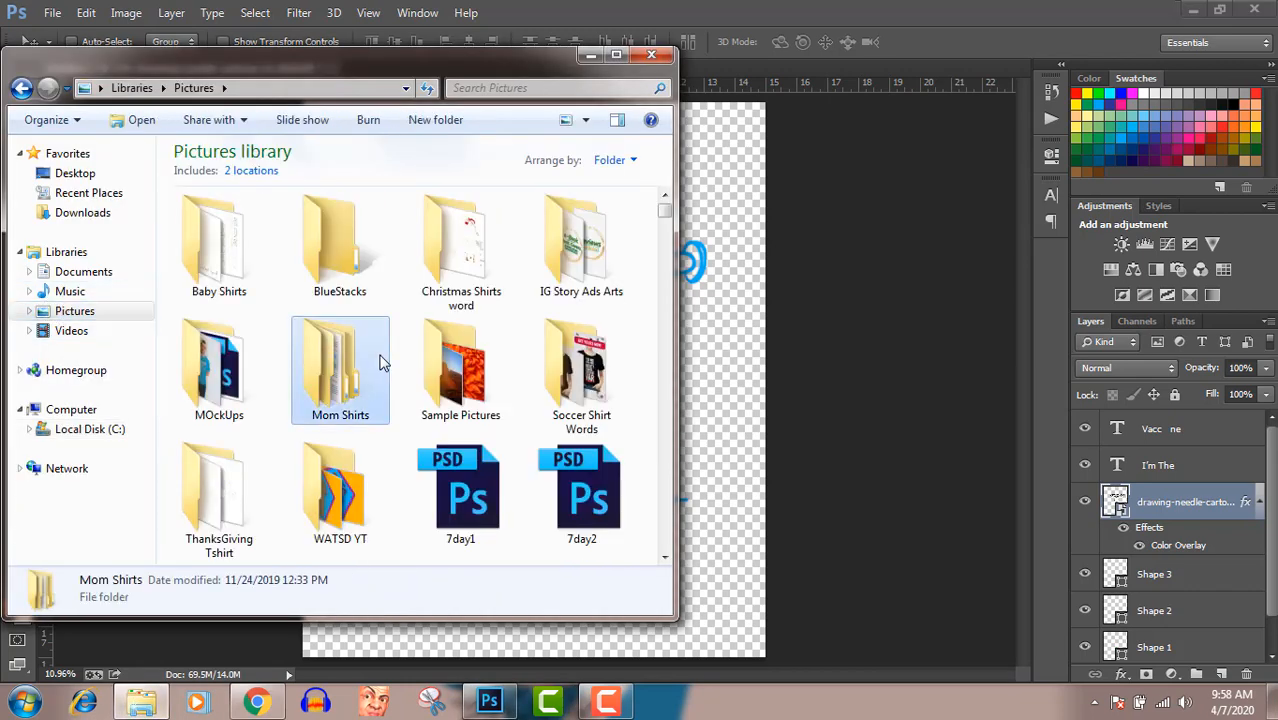
key("v")
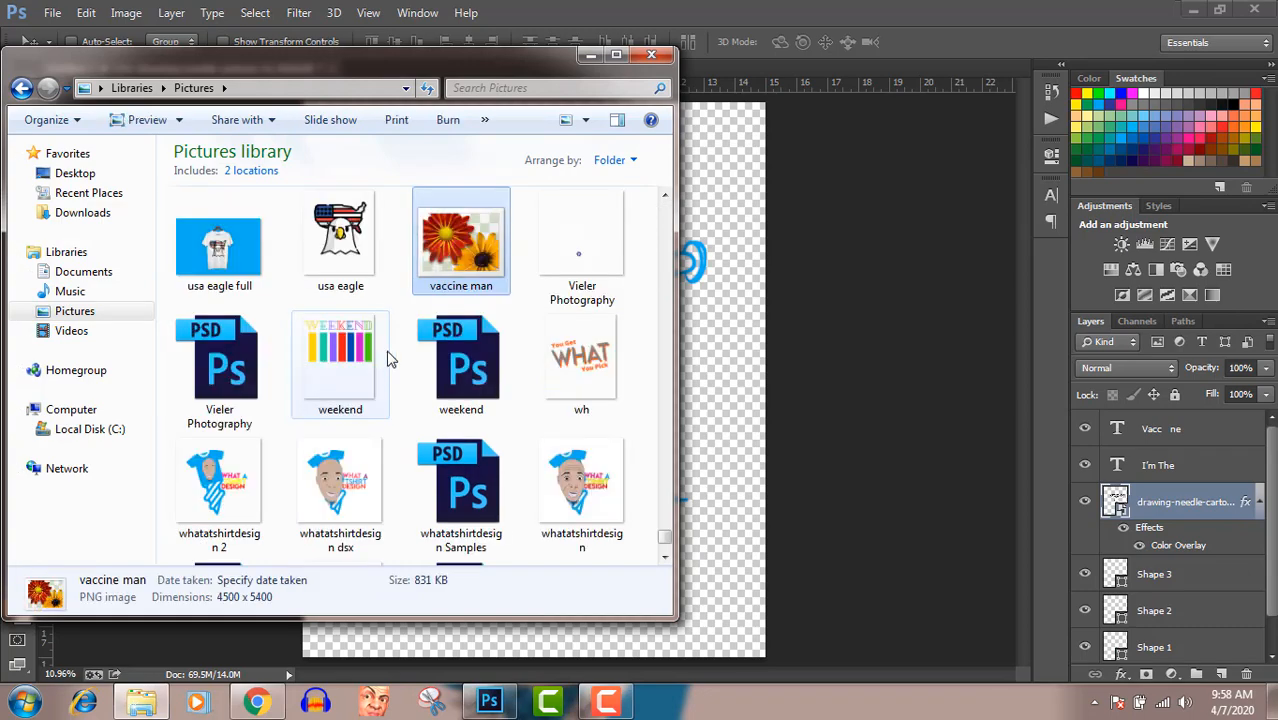
double_click(462, 240)
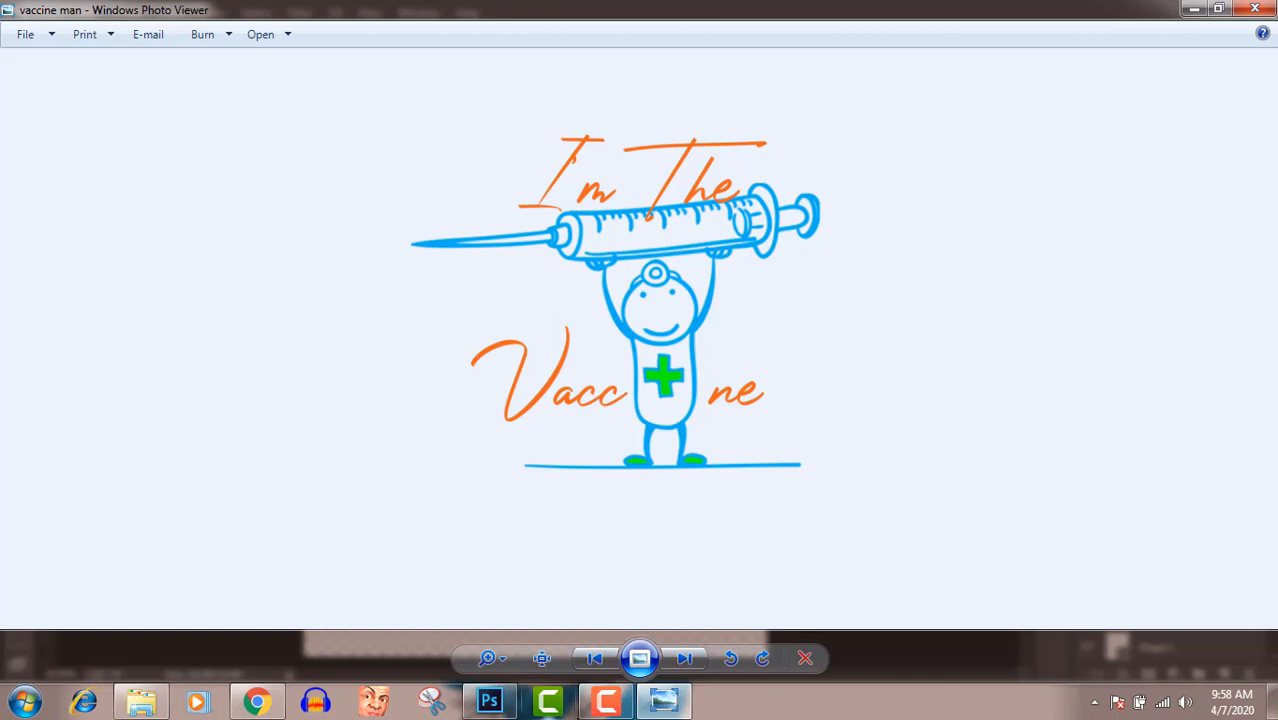
left_click(596, 706)
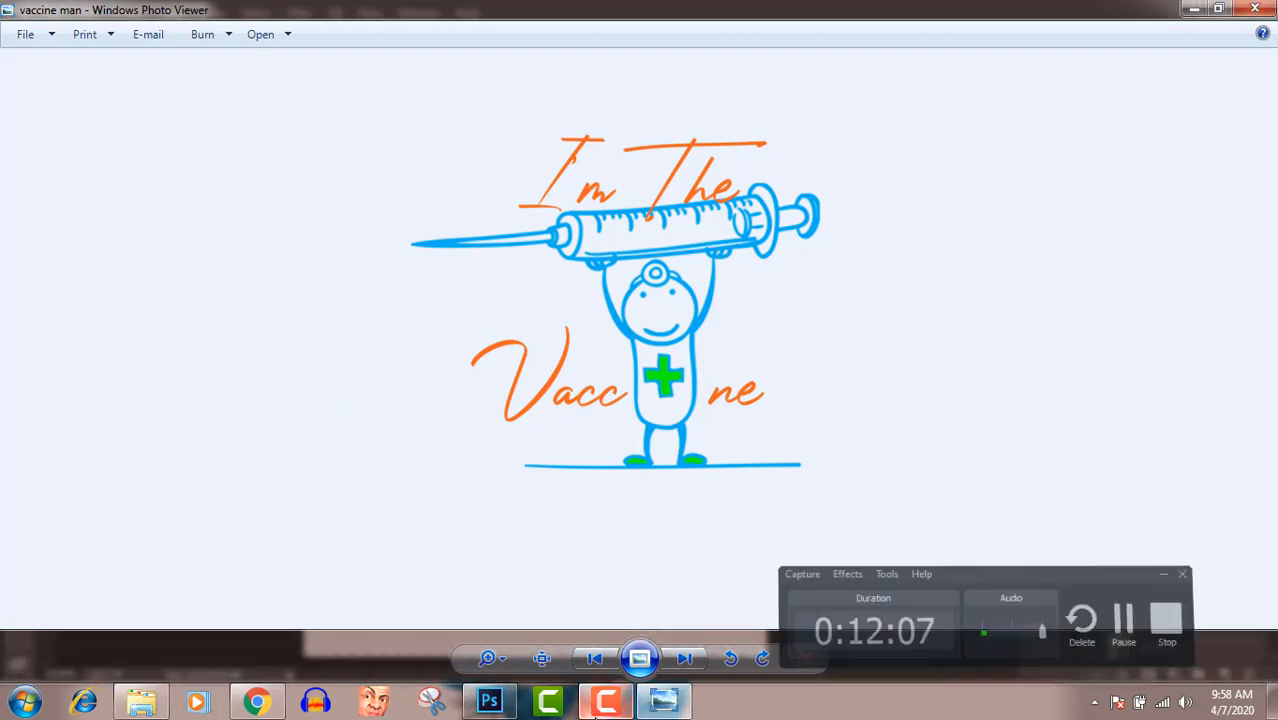
left_click(596, 706)
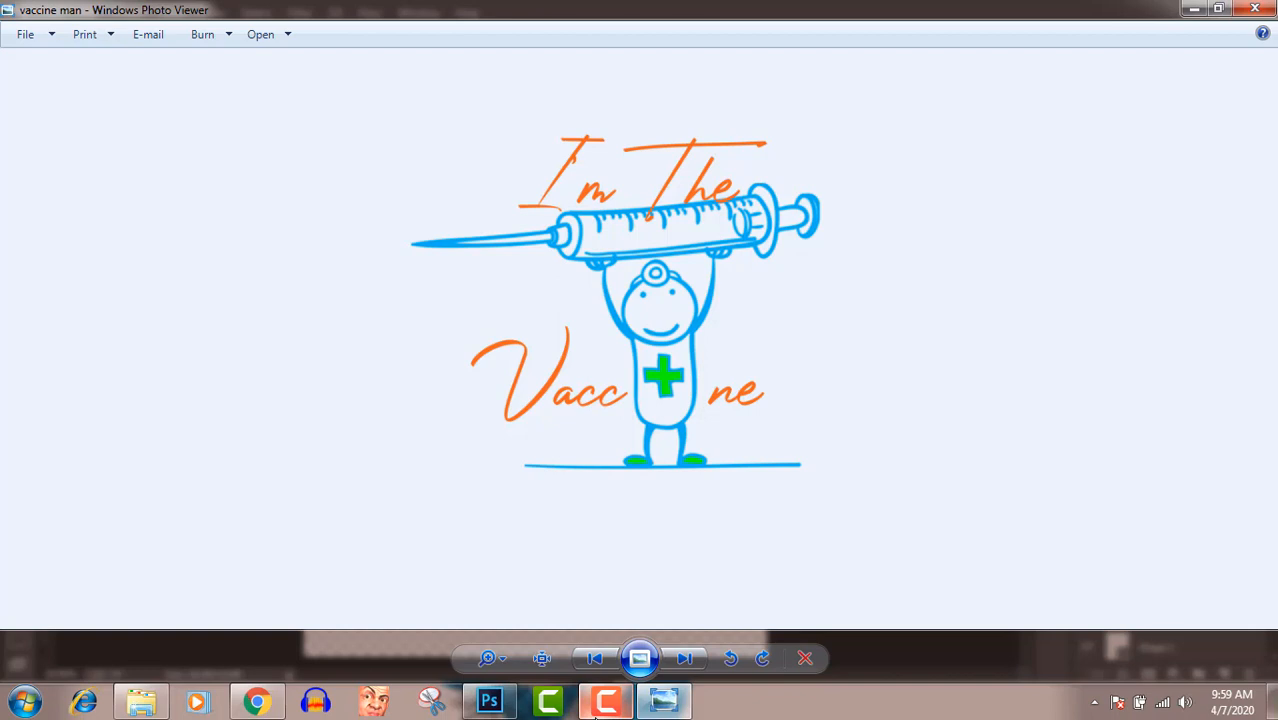
left_click(595, 712)
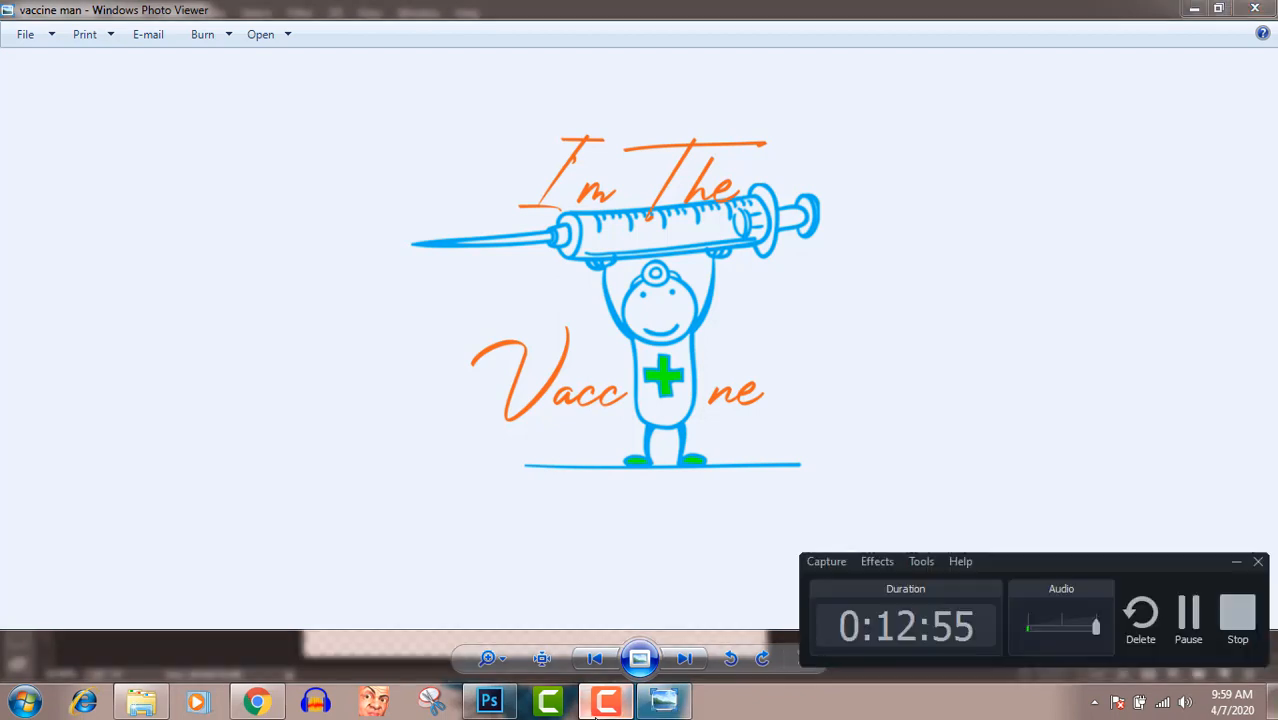
left_click(1238, 622)
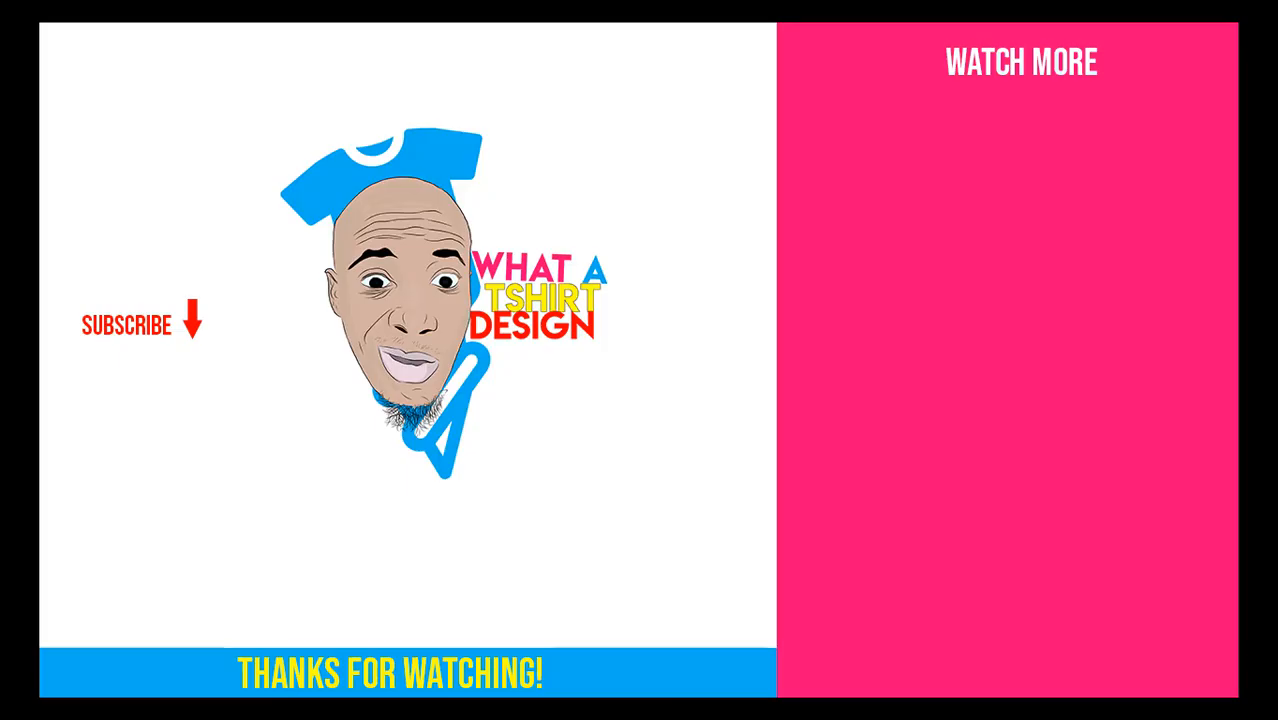